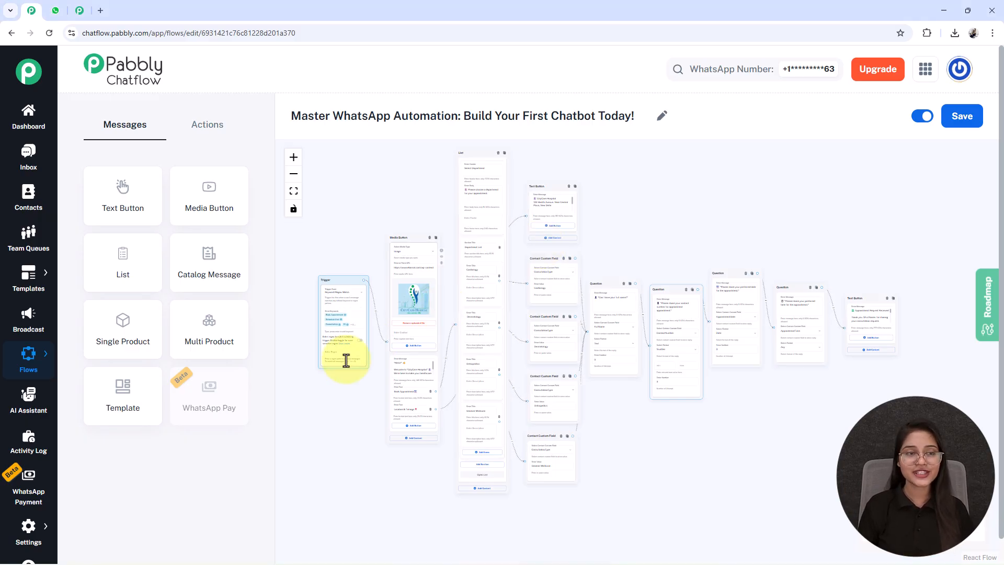
- Switch to WhatsApp Web, send "Hi" in the Any Business chat and choose the Book Appointment reply
left_click(57, 12)
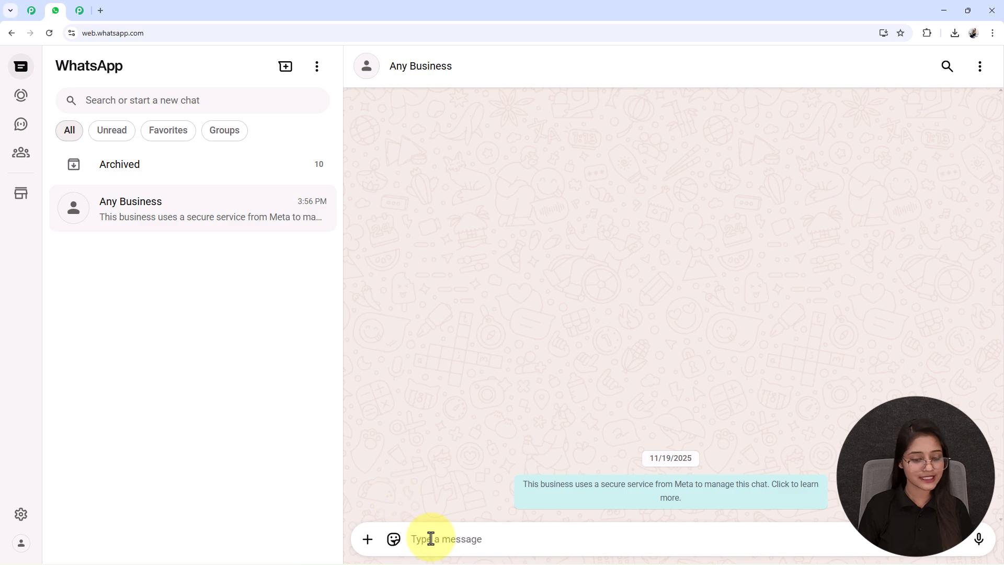
type("Hi")
key("Return")
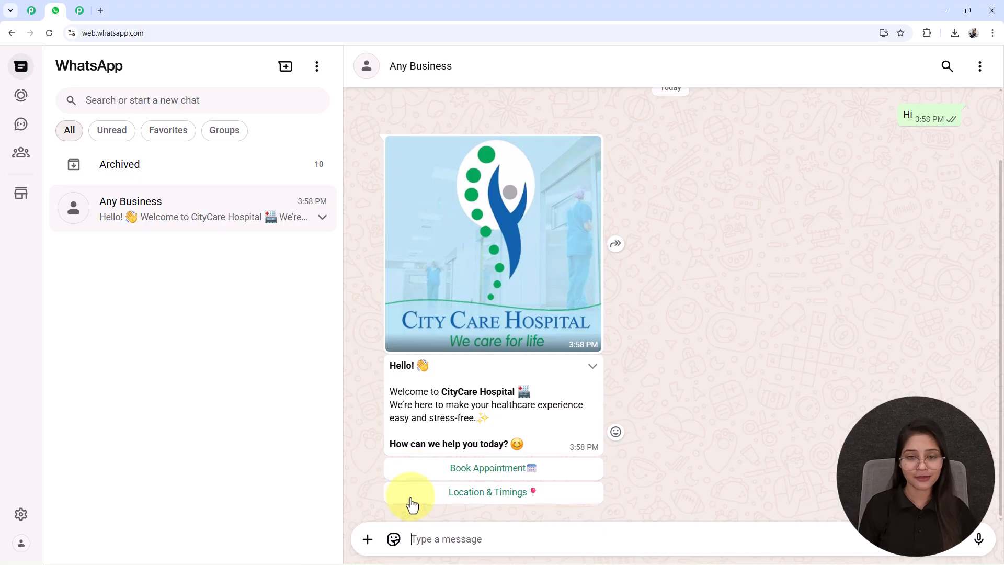
left_click(437, 479)
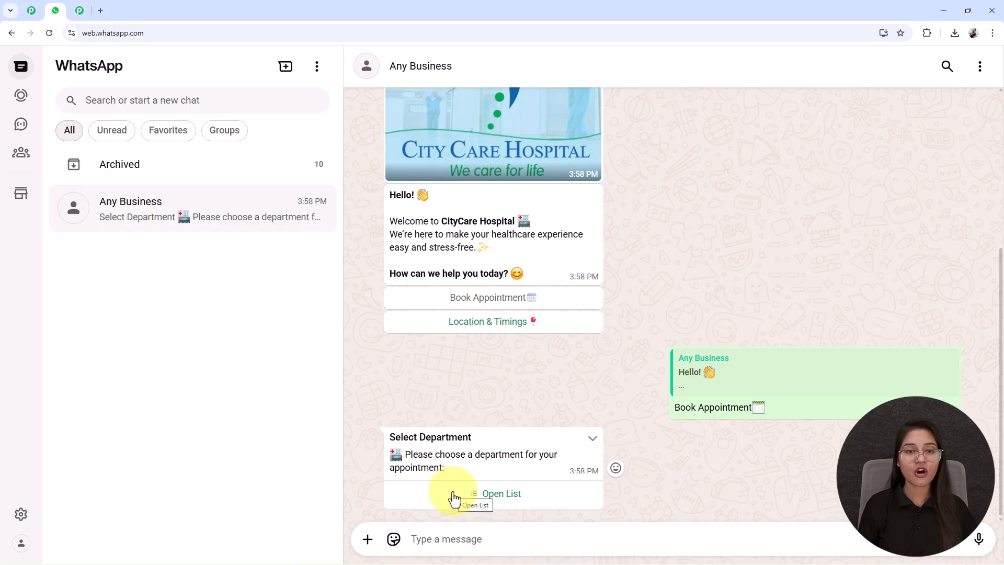
- Select Cardiology from the chatbot's department list and send the choice
left_click(452, 498)
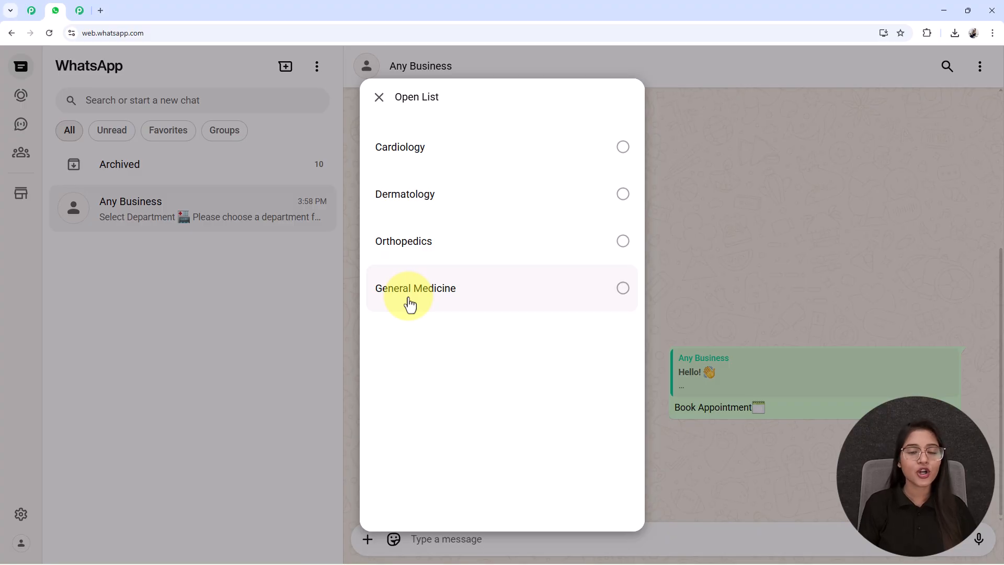
left_click(384, 155)
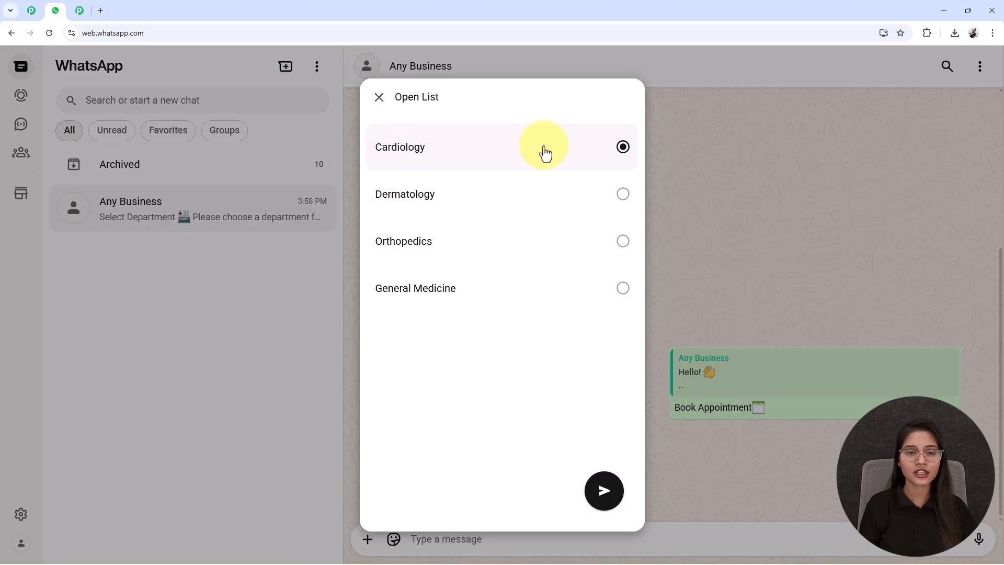
left_click(601, 493)
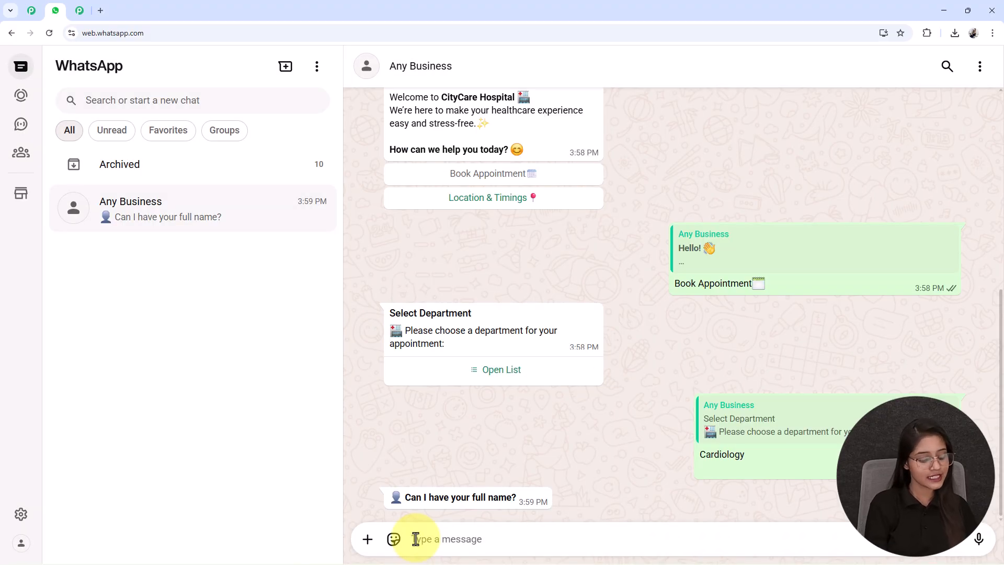
- Answer the chatbot's questions by sending the patient's full name and contact number
type("Test u")
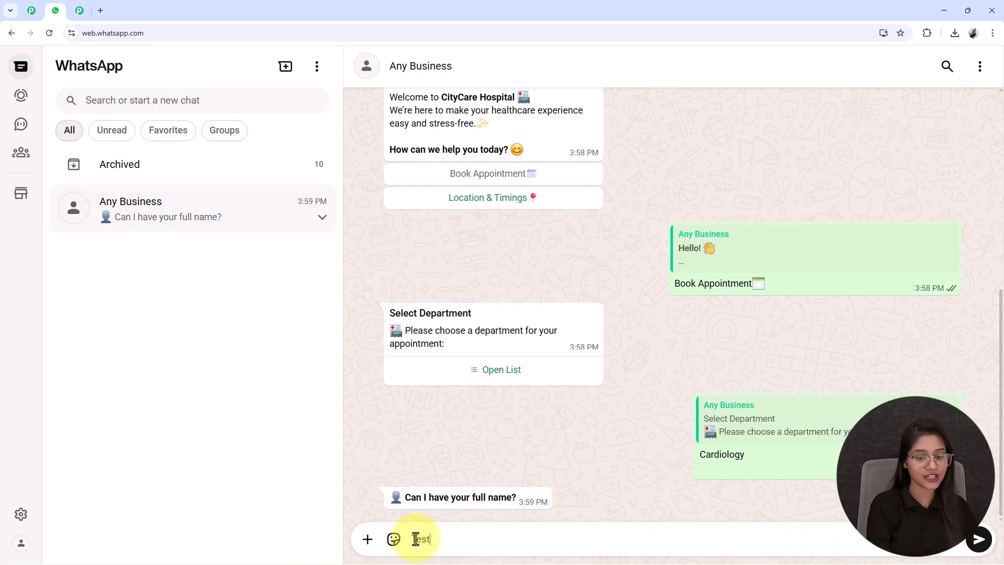
type("ser")
key("Return")
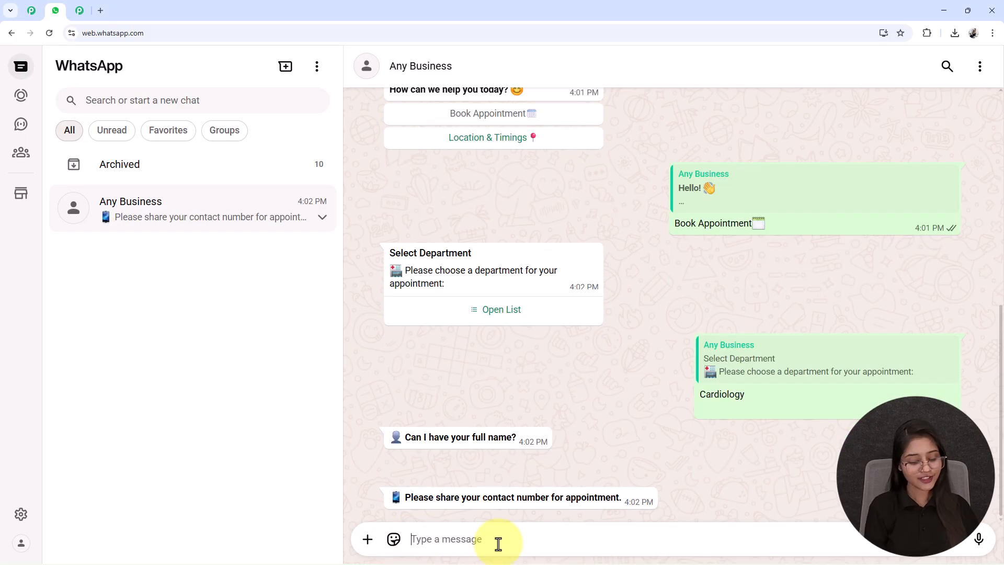
type("8989898989")
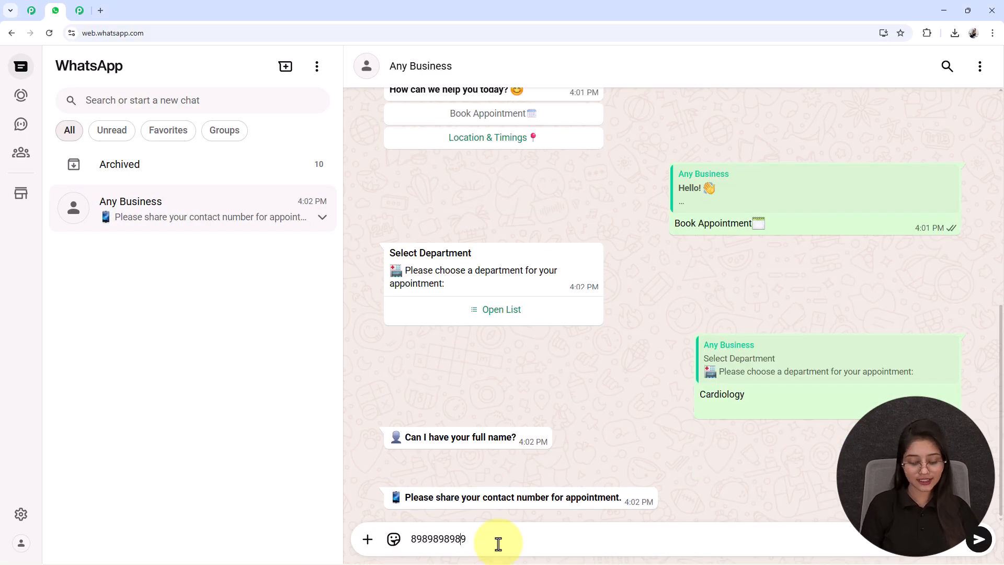
key("Return")
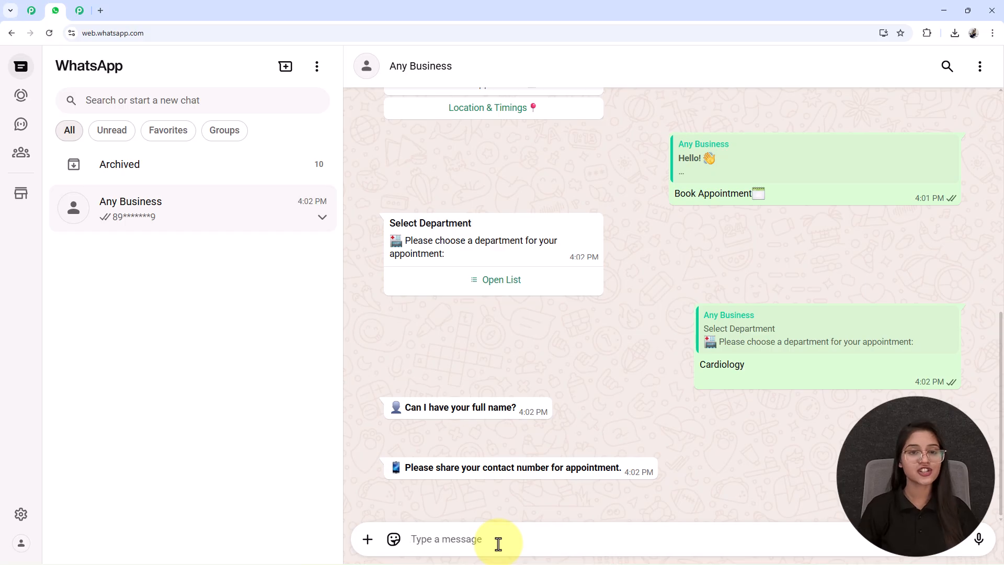
- Send 12/12/2025 as the preferred appointment date and 02:00 P.M. as the preferred time
type("12/12/2025")
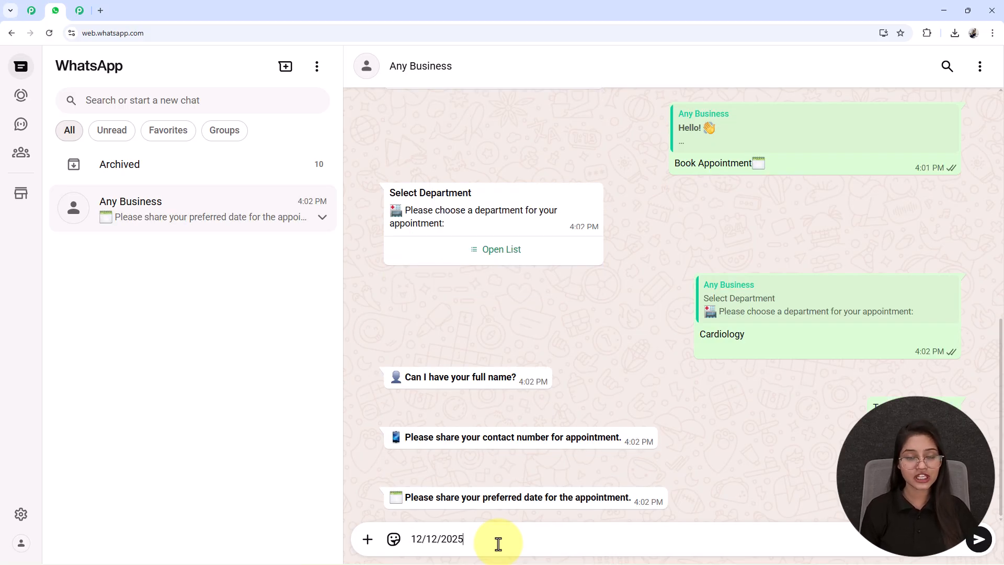
key("Return")
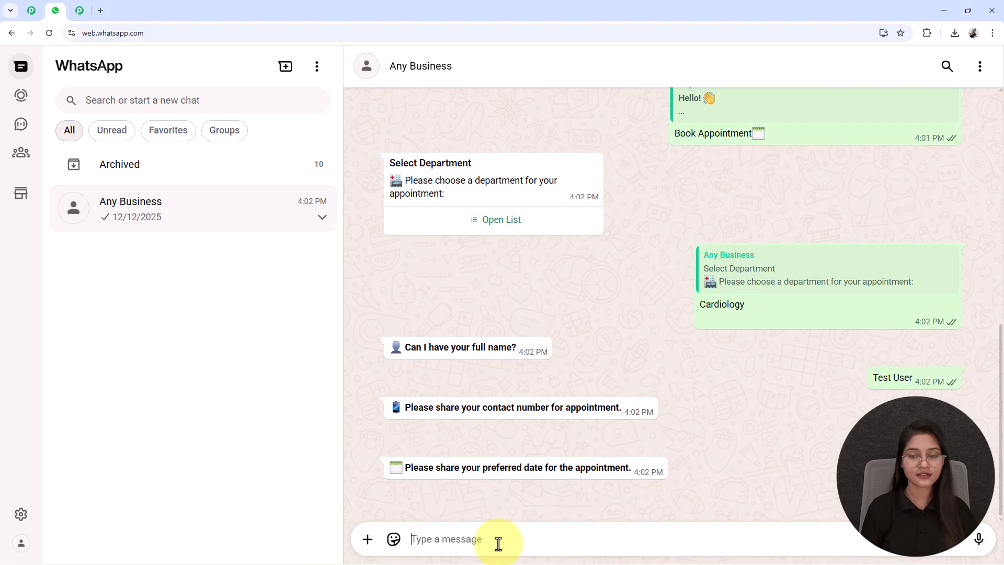
type("02:00 P.M.")
key("Return")
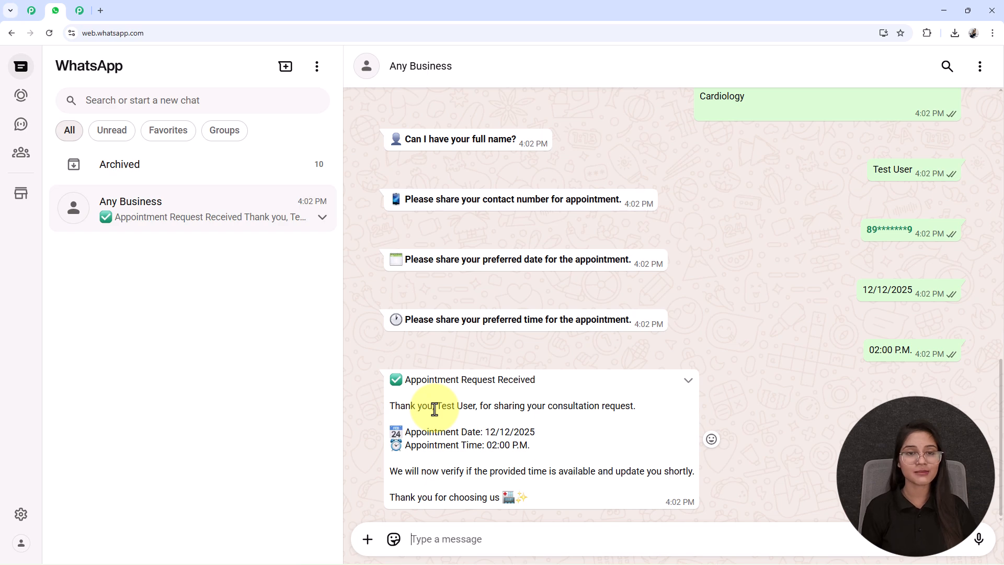
- Compare the name, appointment date and time in the chatbot's confirmation message with the answers sent
left_click_drag(435, 406, 475, 405)
left_click(474, 402)
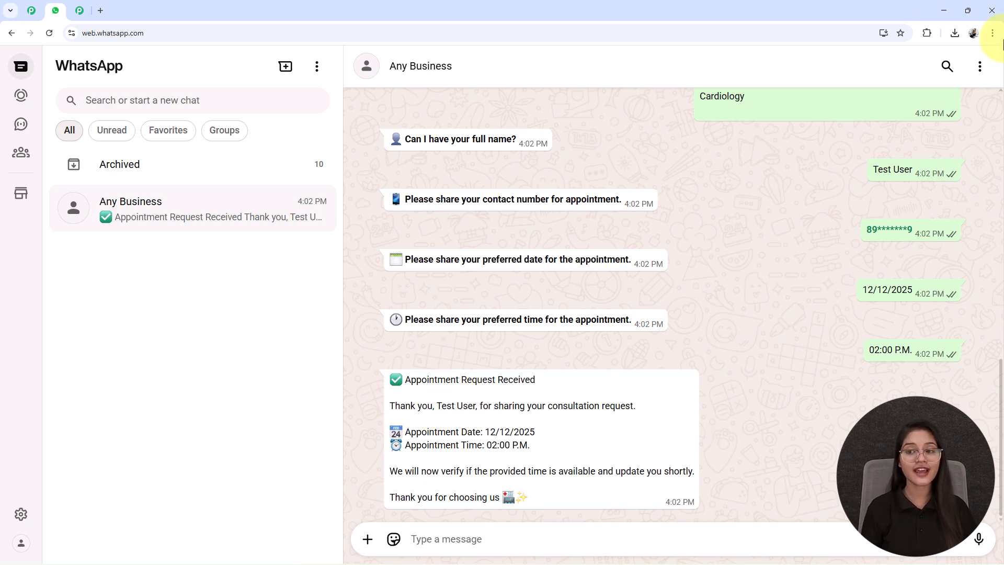
left_click_drag(912, 170, 858, 172)
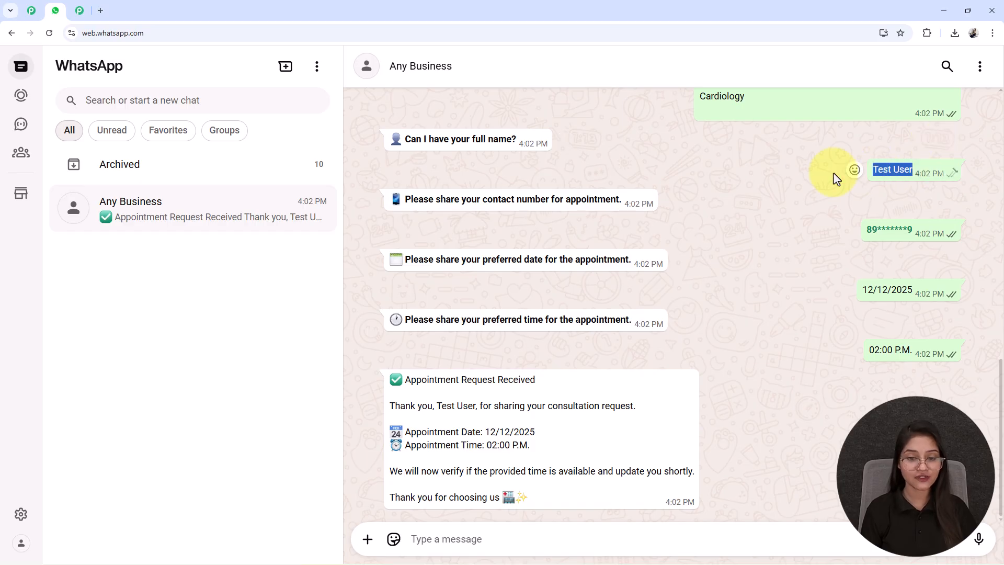
left_click(485, 433)
left_click_drag(484, 433, 544, 455)
left_click(484, 472)
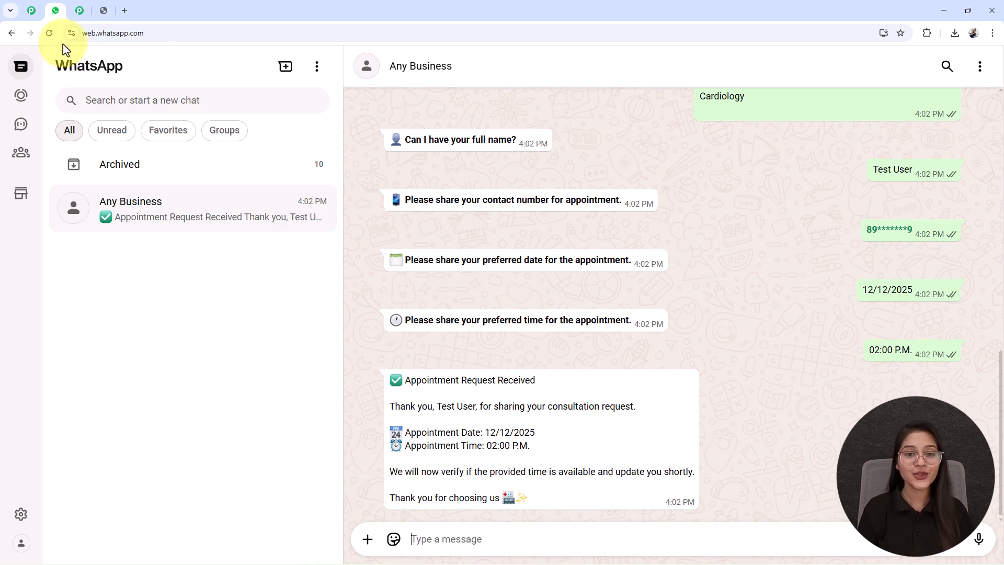
- View the exclusive offer image in its browser tab and return to the WhatsApp chat
left_click(100, 11)
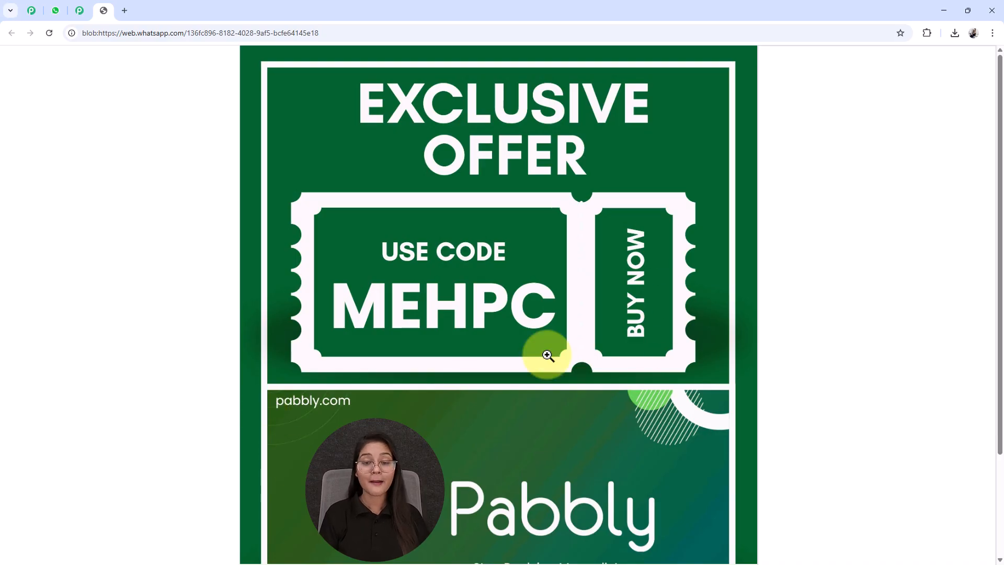
left_click(60, 10)
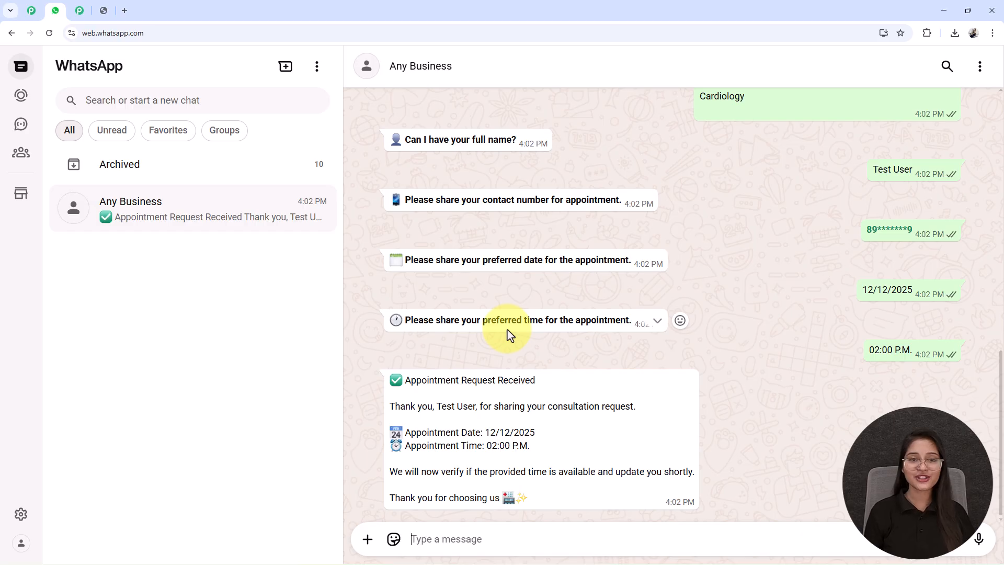
- Open pabbly.com/chatflow in a new browser tab and look through the landing page's features
left_click(124, 10)
left_click(126, 30)
type("pabbly.com/chatflow")
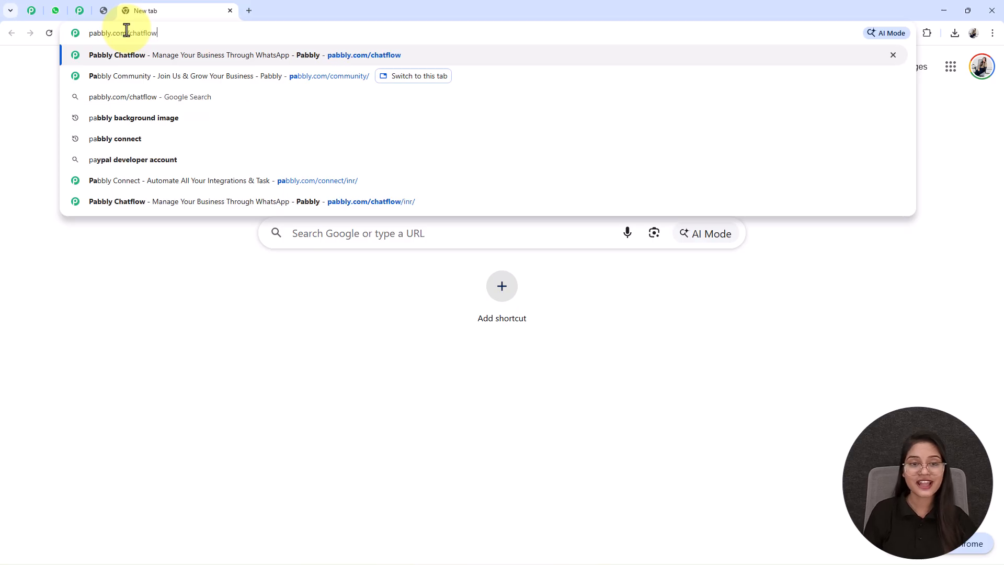
key("Return")
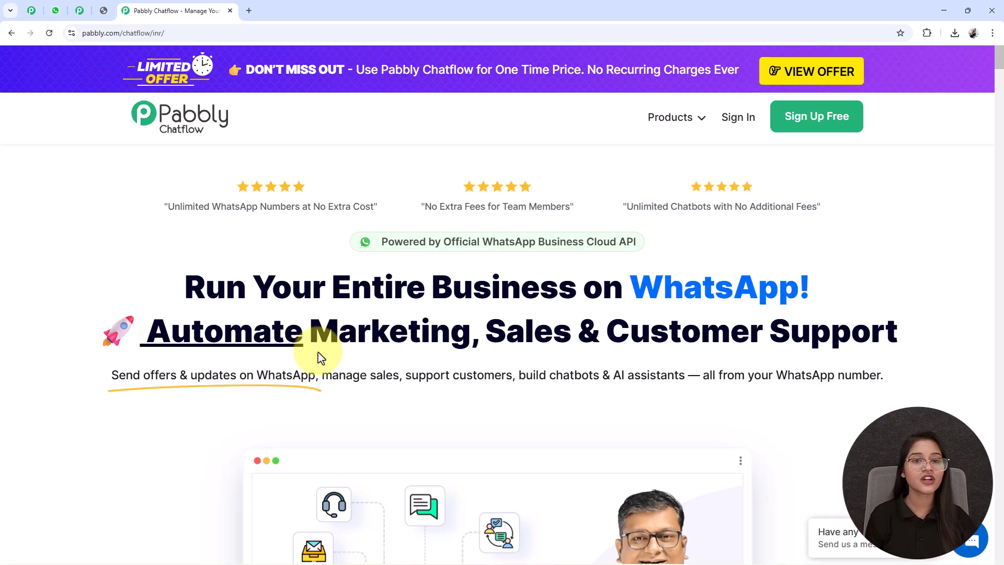
scroll(320, 357, "down", 10)
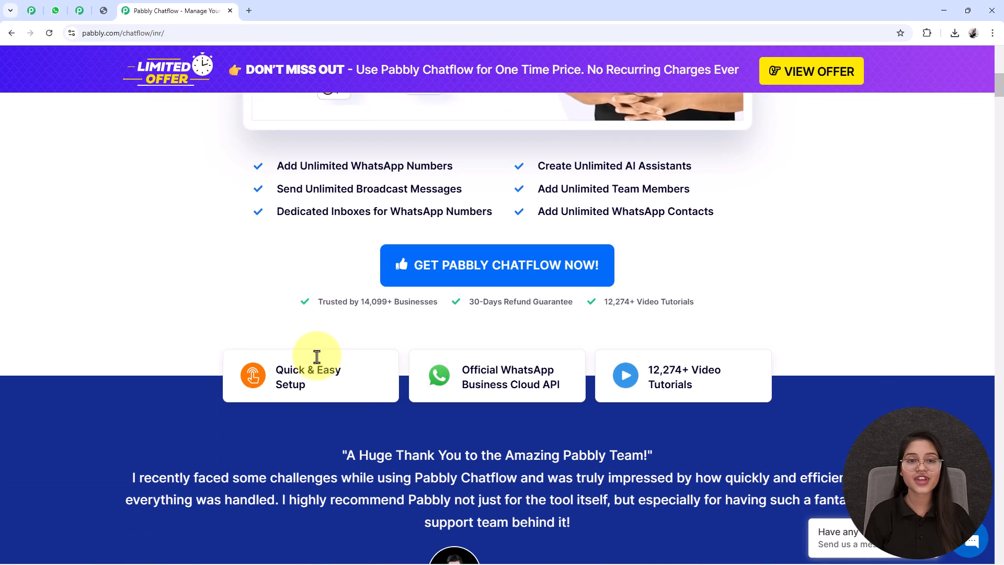
scroll(317, 356, "down", 5)
scroll(320, 362, "up", 15)
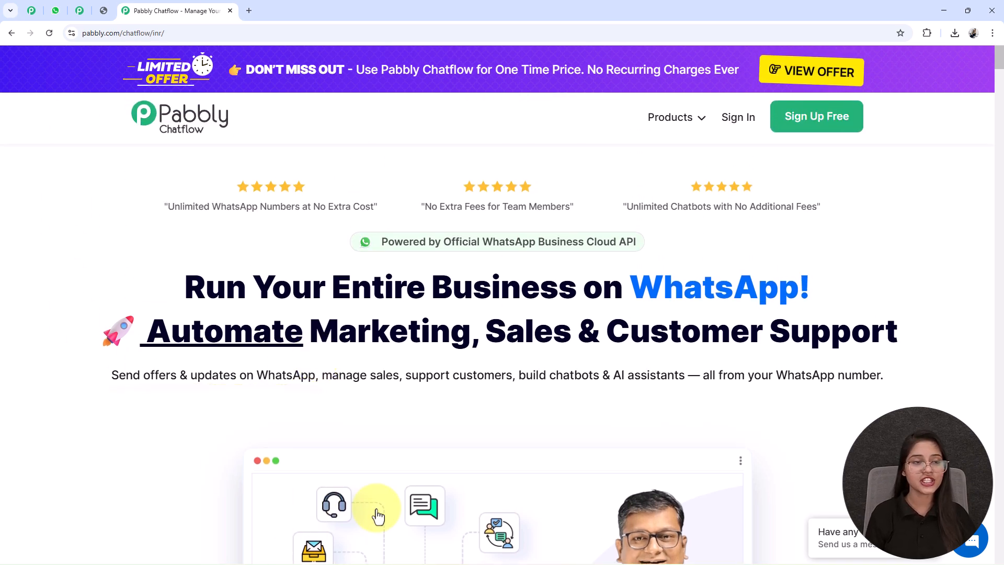
- Review the Pabbly Community page, including its benefits, testimonial and the option to join
left_click(80, 11)
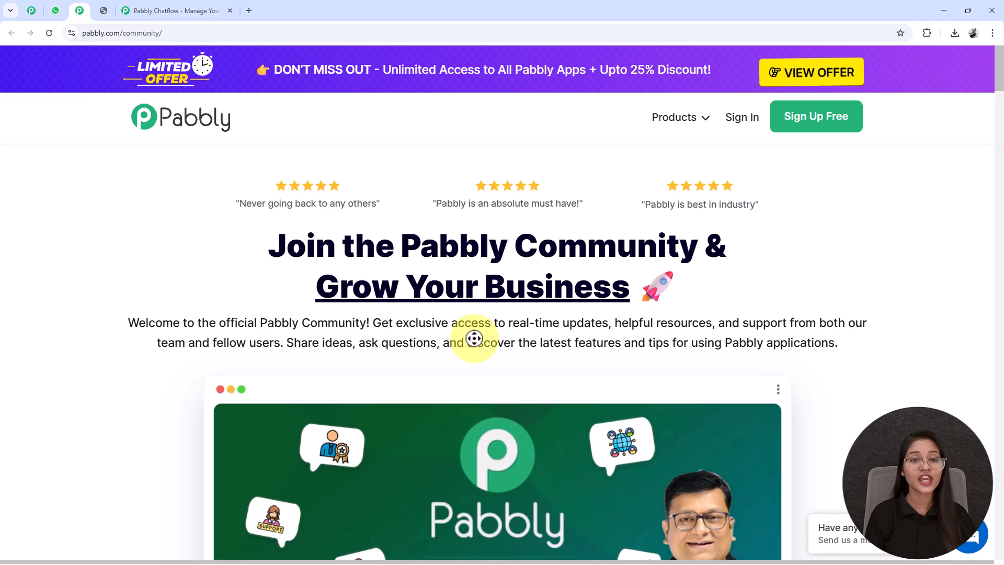
scroll(460, 370, "down", 1)
scroll(460, 370, "down", 4)
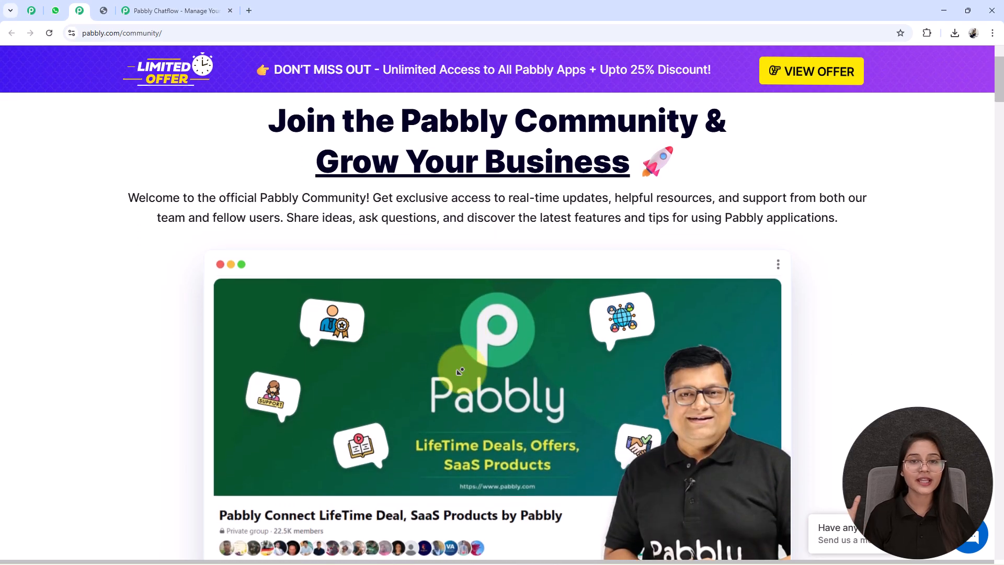
scroll(459, 370, "down", 4)
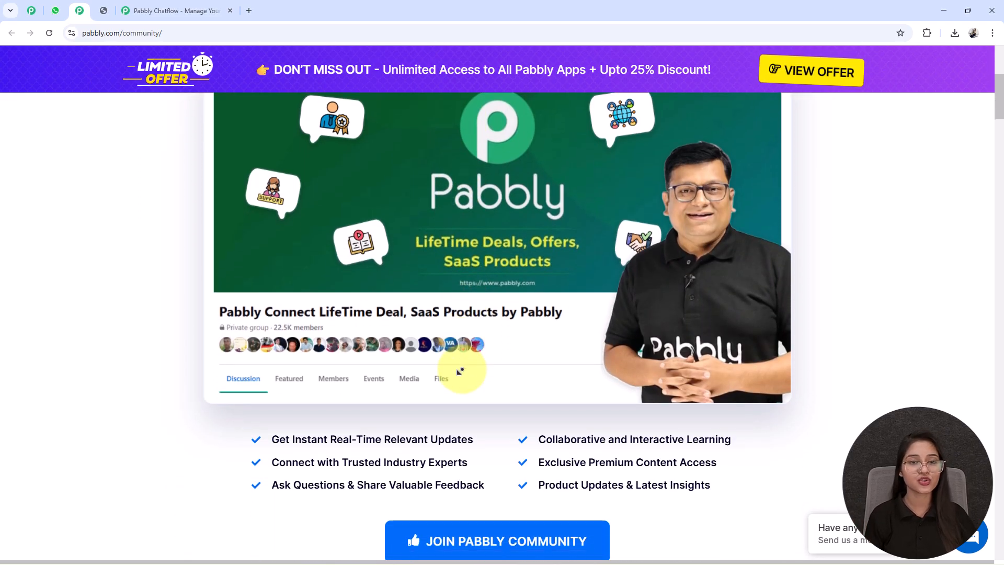
scroll(459, 370, "down", 4)
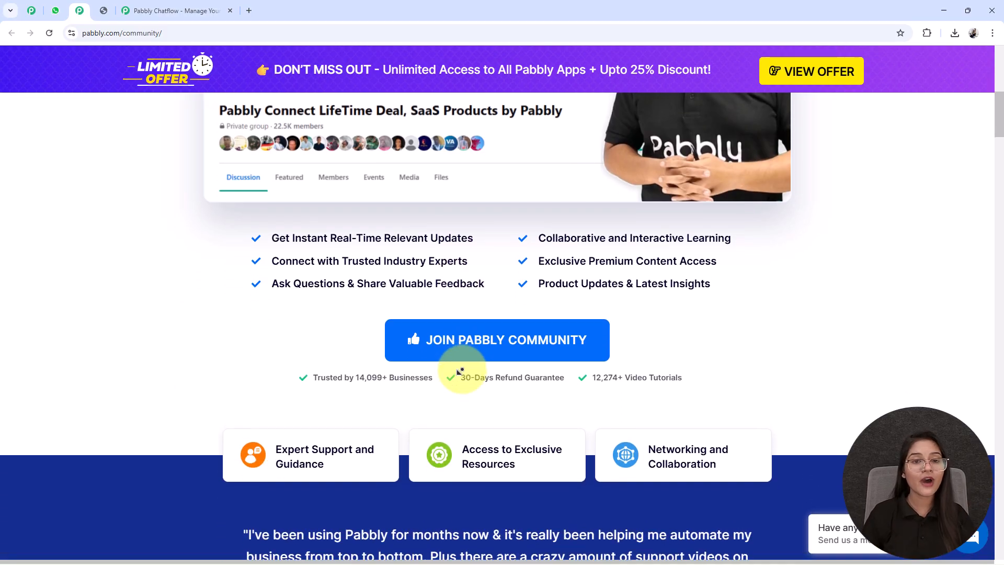
scroll(459, 370, "down", 4)
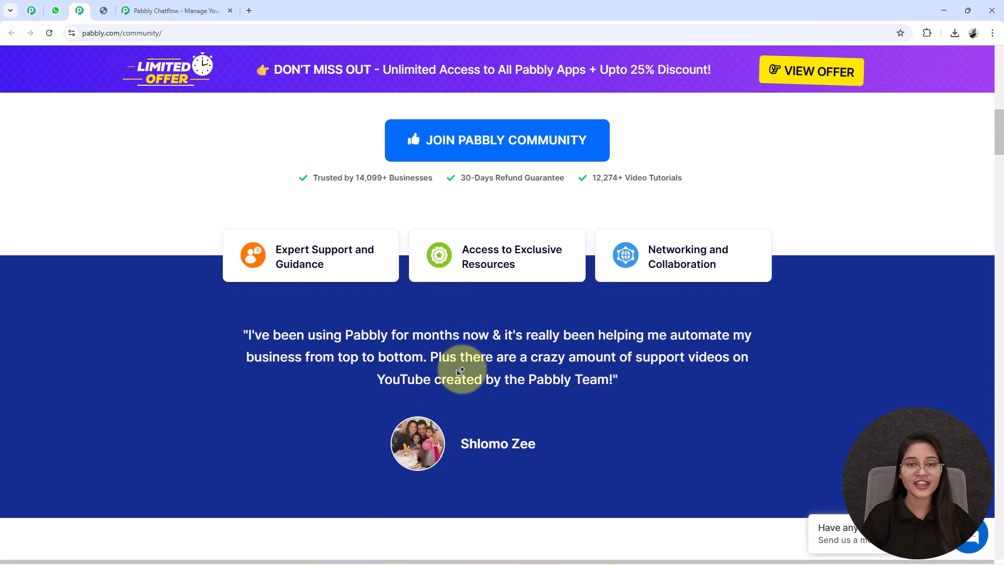
scroll(460, 371, "down", 4)
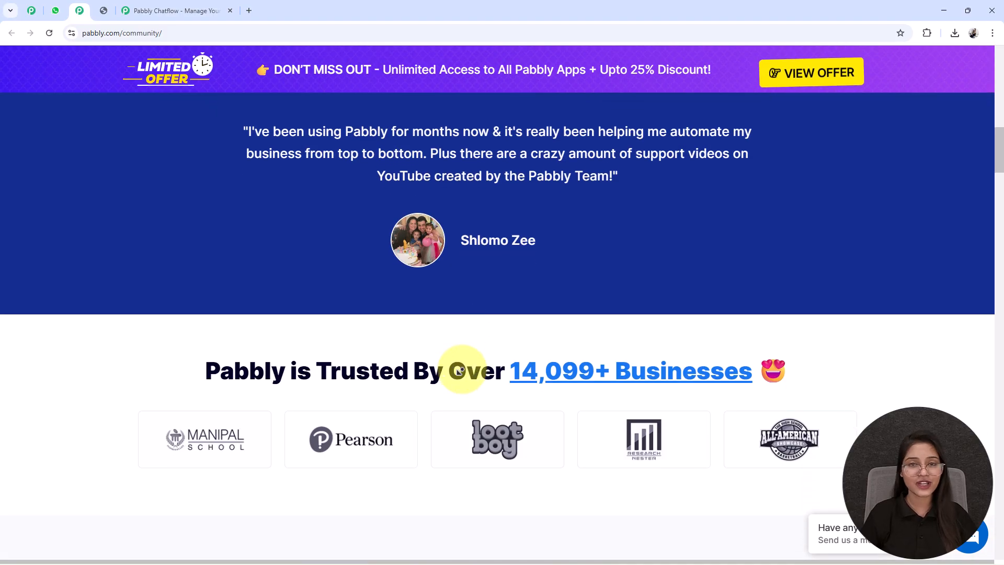
scroll(464, 374, "up", 10)
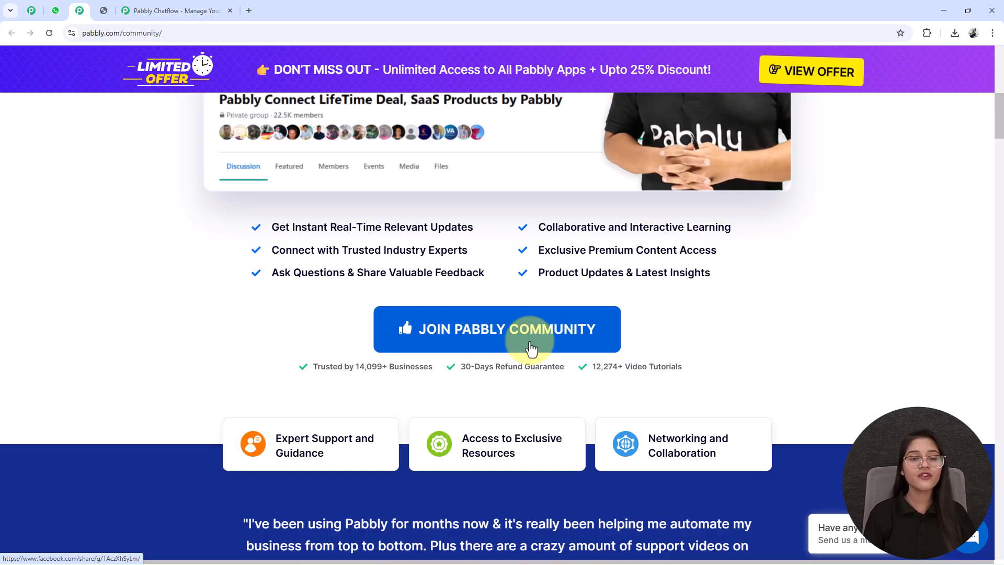
- Return to the Pabbly Chatflow landing page and sign in to the existing account
left_click(157, 13)
left_click(676, 159)
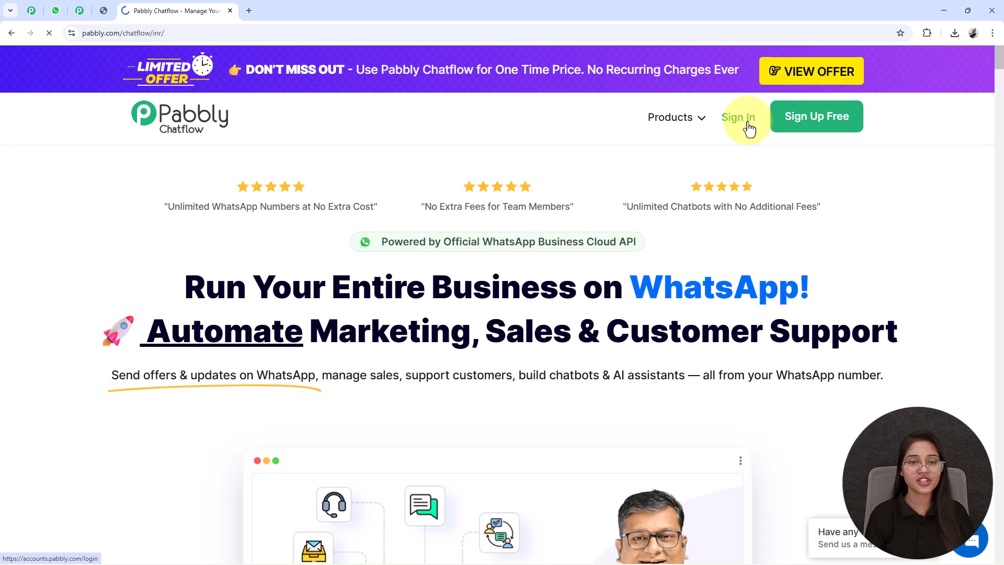
left_click(738, 118)
- Find Pabbly Chatflow under All Pabbly Apps and access its dashboard
left_click_drag(81, 146, 268, 153)
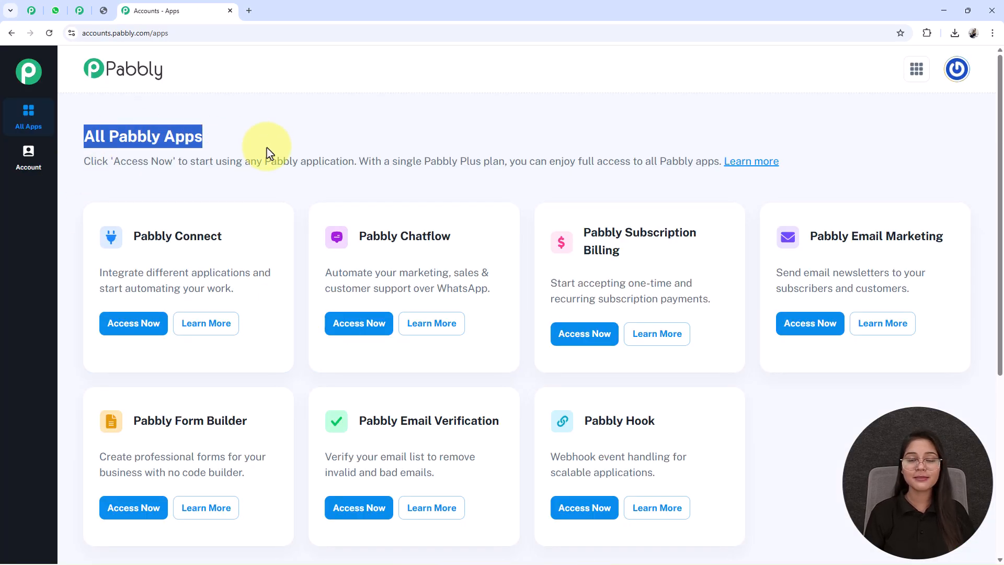
left_click(268, 153)
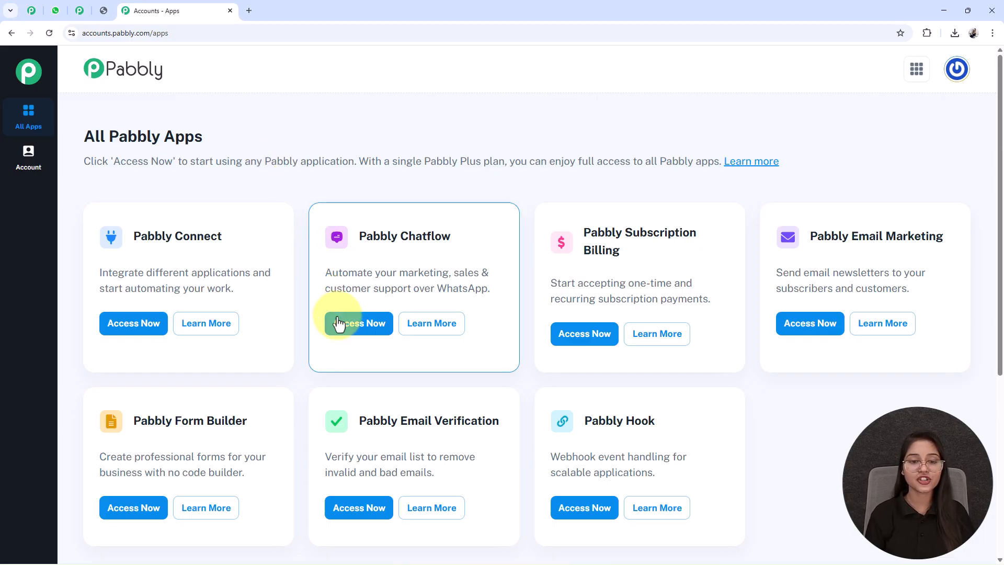
left_click_drag(360, 236, 542, 253)
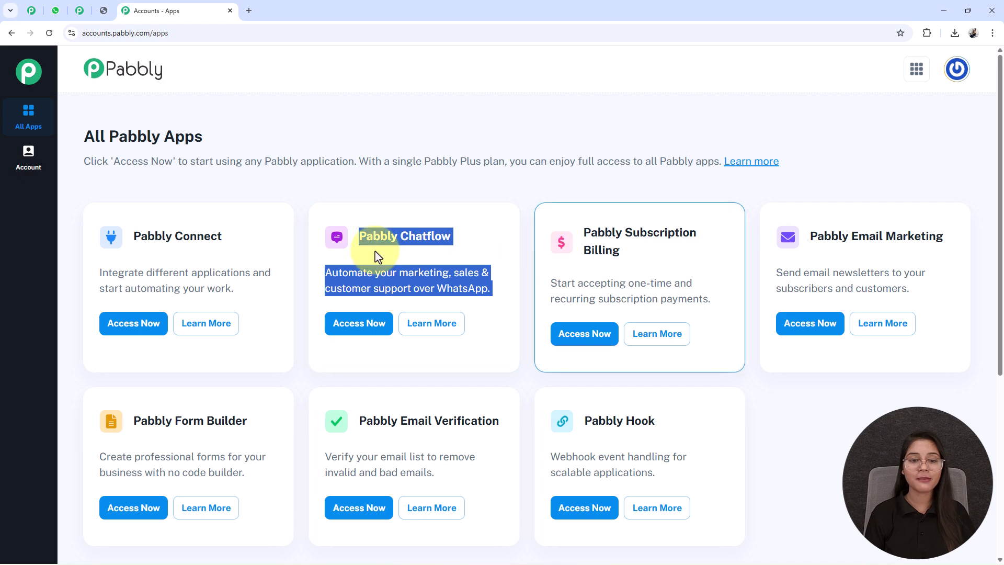
left_click(350, 328)
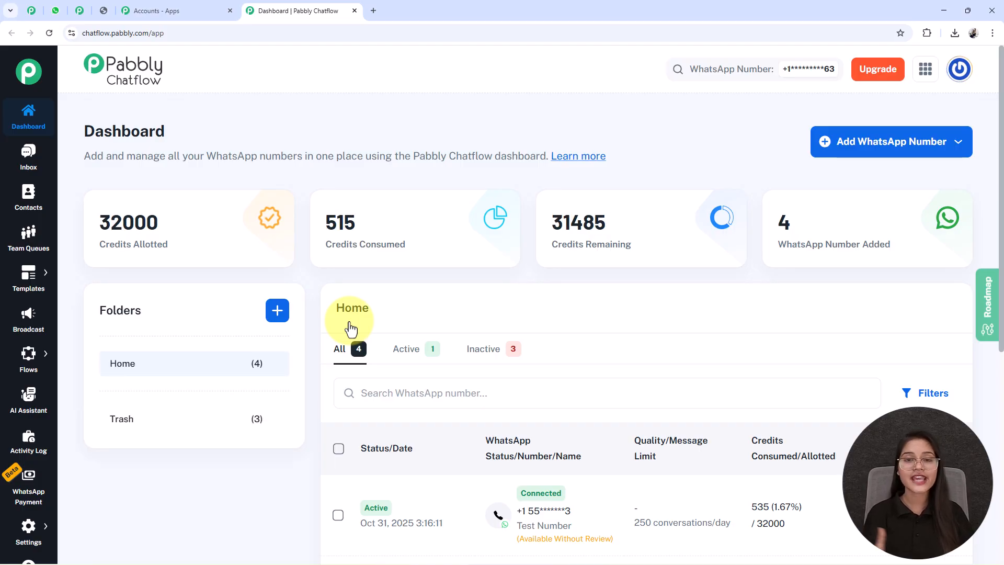
- Examine the dashboard figures for credits allotted, consumed and remaining, and WhatsApp numbers added
left_click_drag(101, 220, 254, 241)
left_click_drag(328, 223, 418, 245)
left_click_drag(552, 222, 632, 246)
left_click_drag(775, 222, 847, 242)
left_click(846, 242)
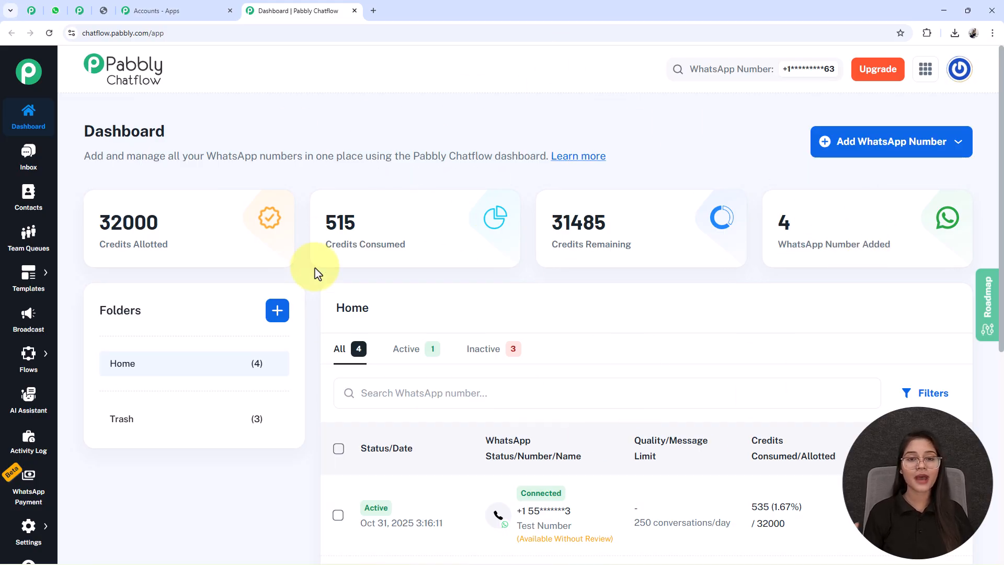
- Examine the options for adding a WhatsApp number, the folder creation form and the list of added numbers
left_click(873, 155)
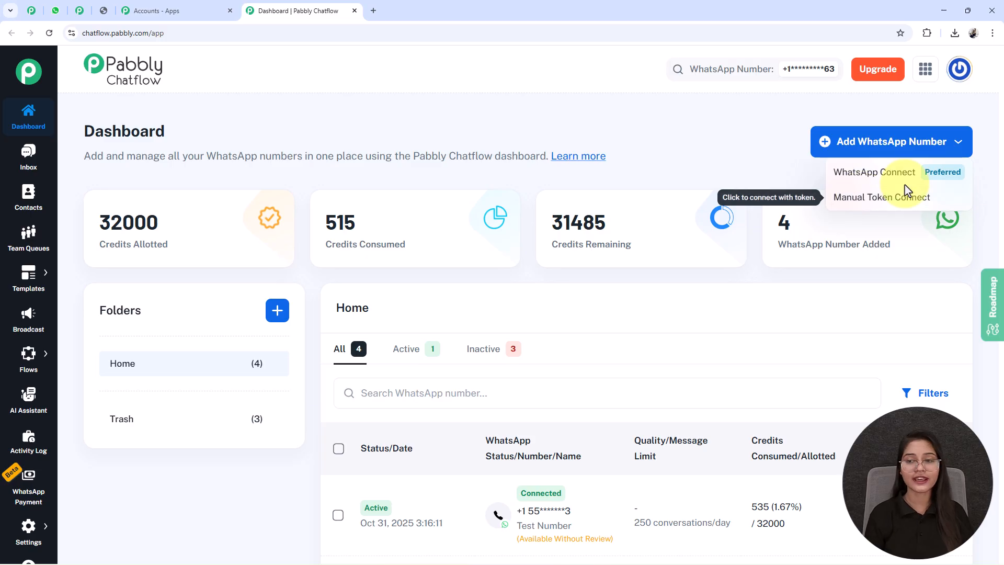
left_click(778, 142)
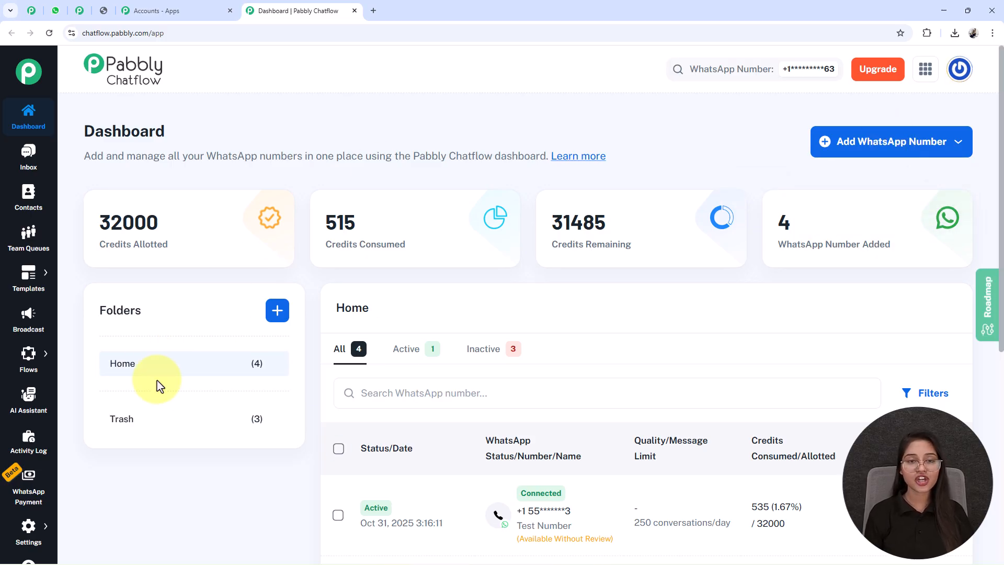
left_click(277, 310)
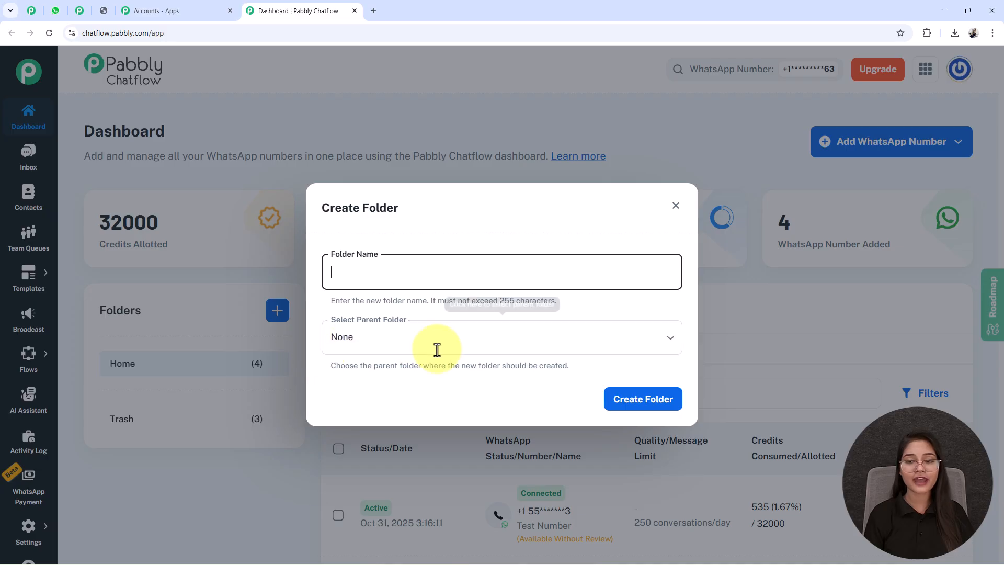
left_click(674, 206)
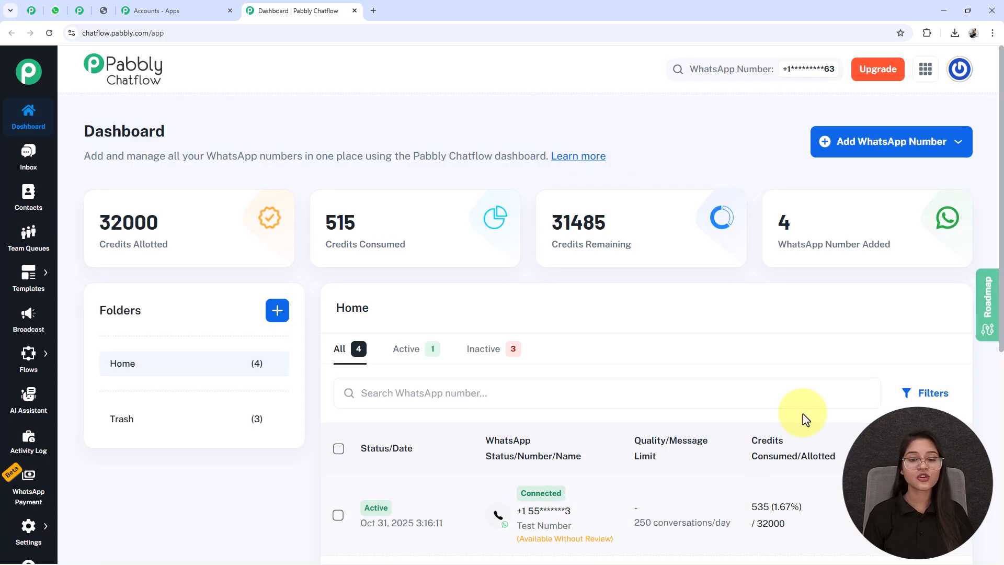
scroll(695, 512, "down", 2)
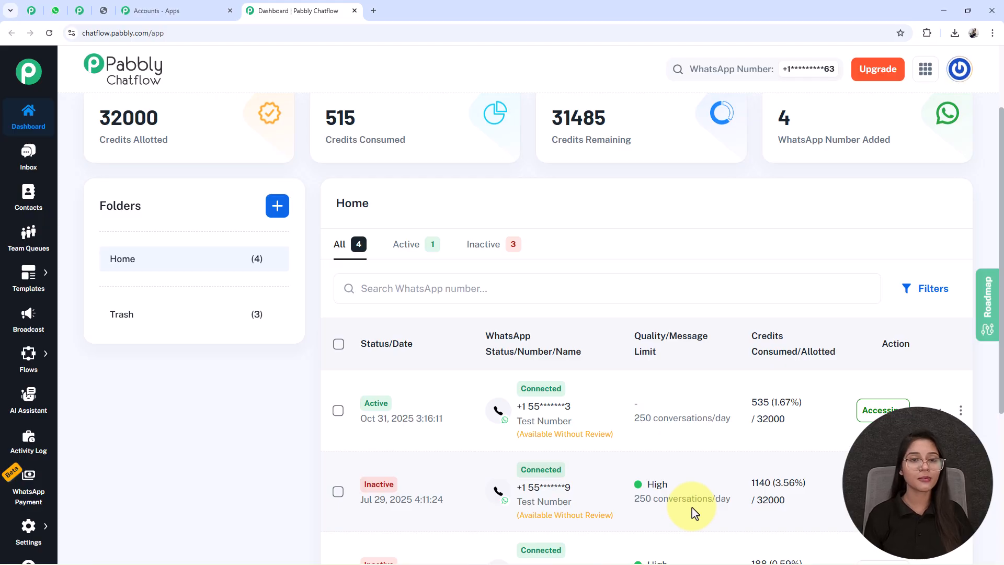
scroll(673, 494, "up", 2)
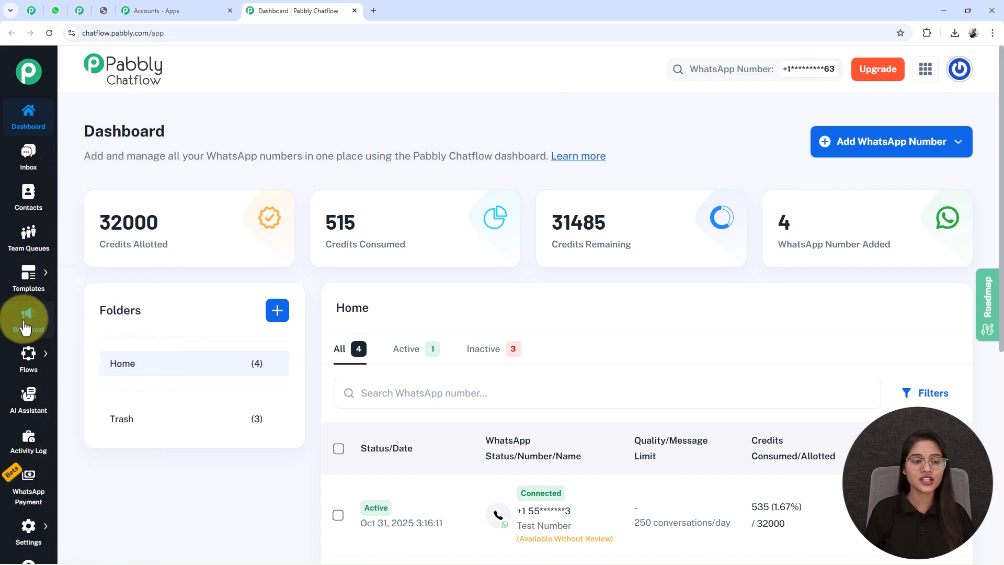
- Go to the Flow Builder and add a new flow
mouse_move(50, 354)
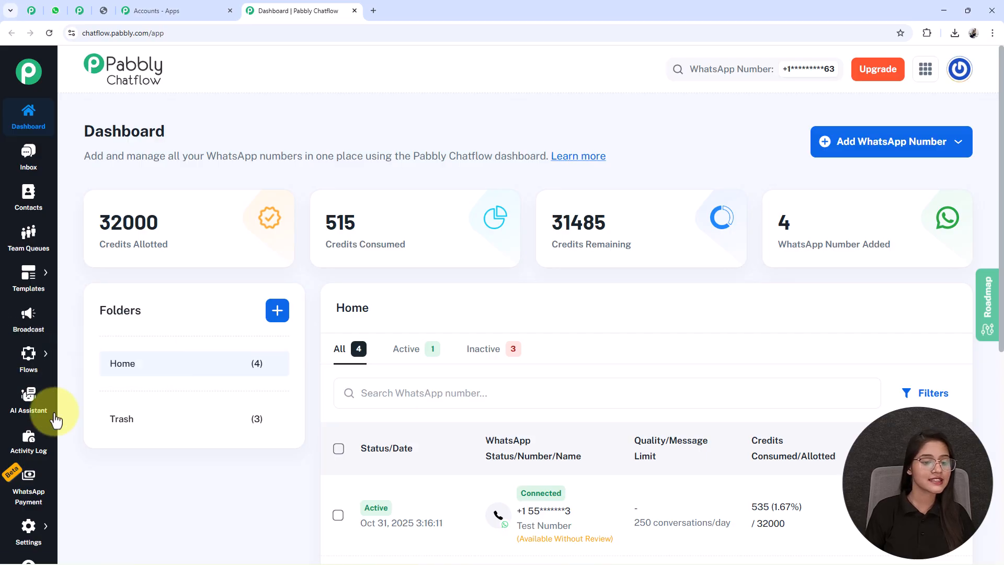
scroll(20, 505, "down", 1)
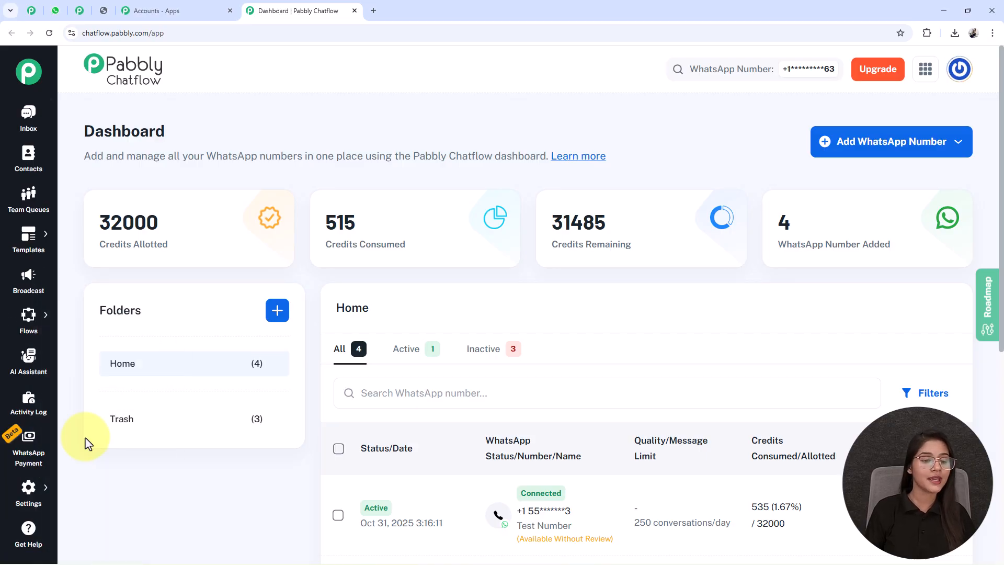
scroll(33, 455, "up", 1)
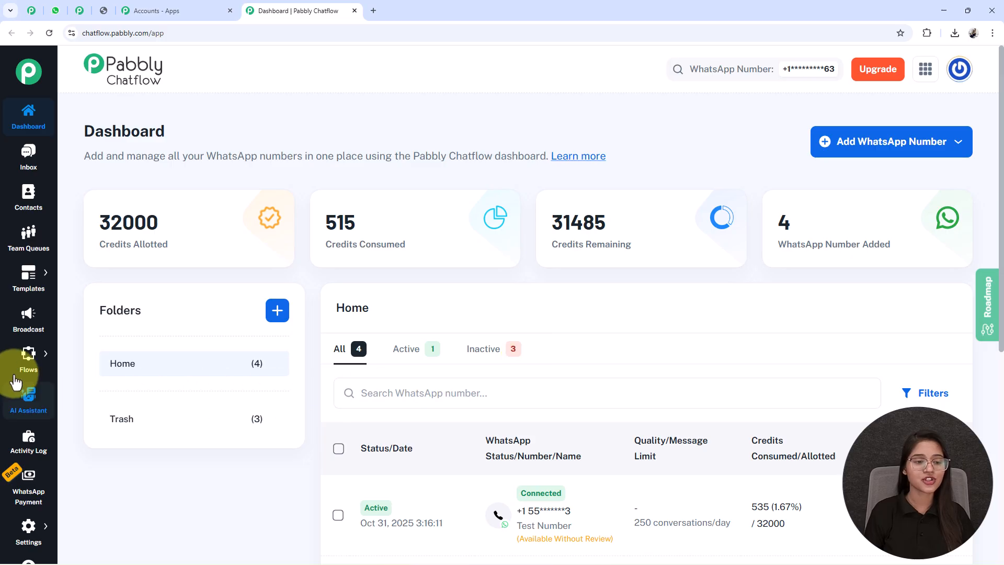
left_click(98, 350)
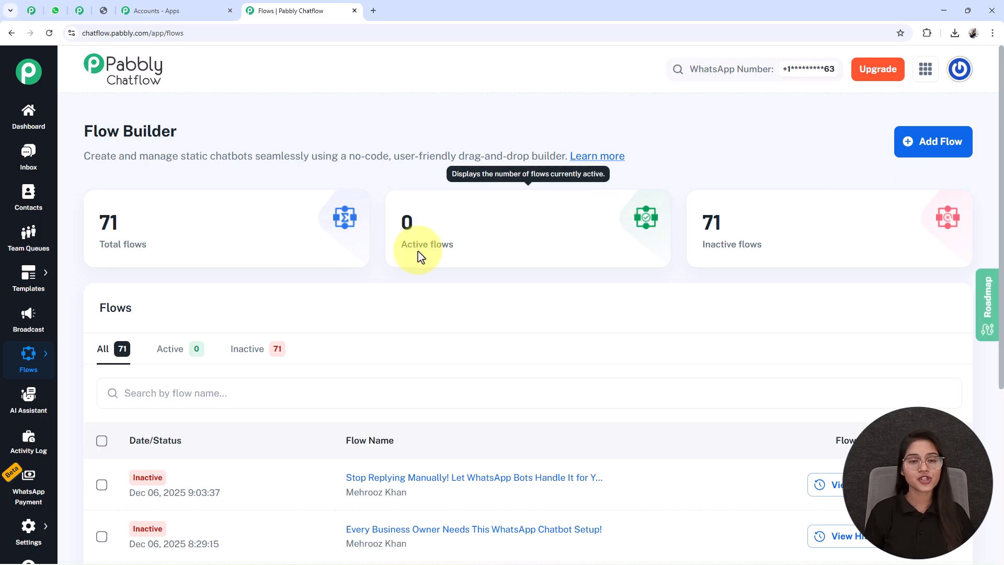
left_click_drag(86, 131, 285, 138)
left_click(307, 135)
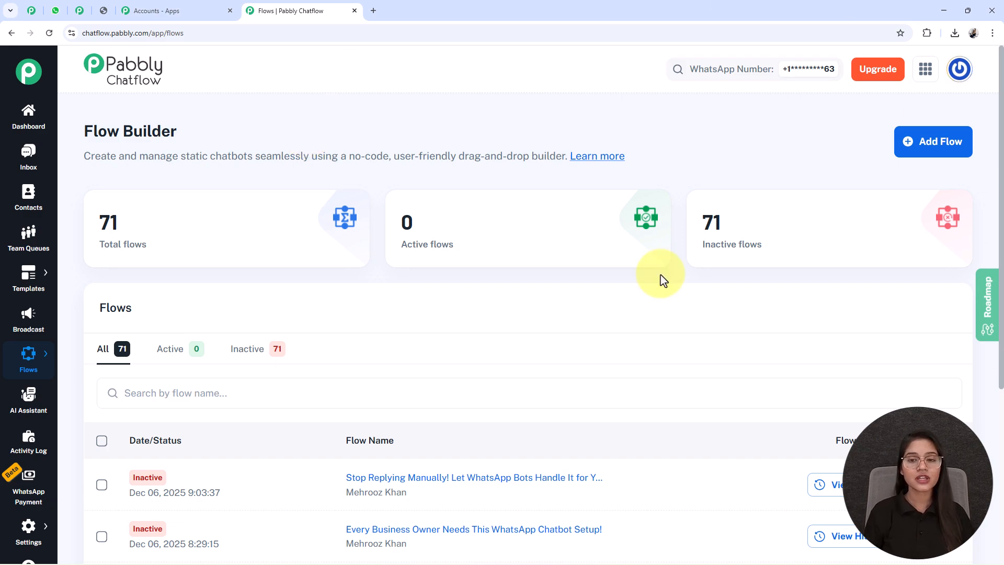
left_click(915, 146)
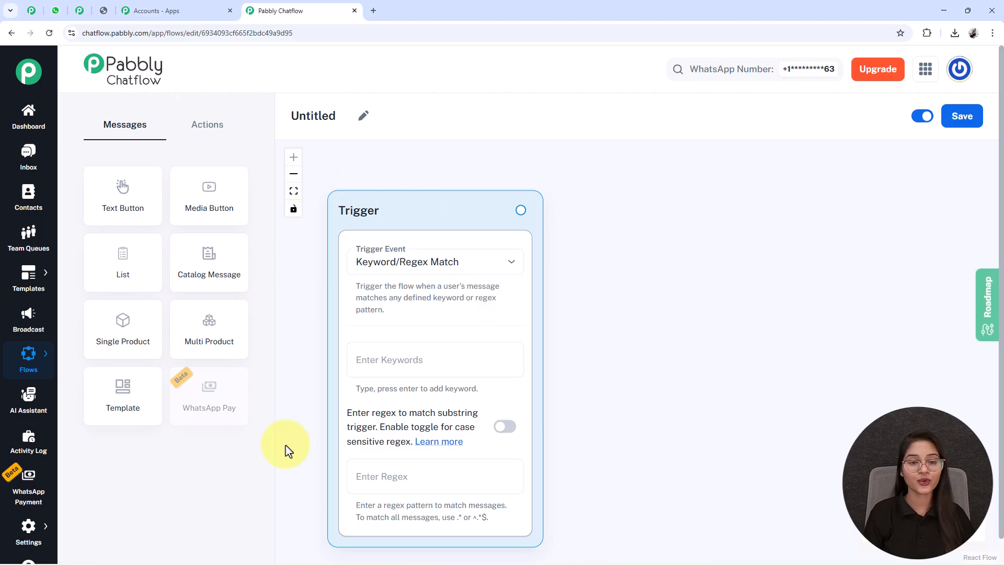
- Rename the untitled flow as "Master WhatsApp Automation: Build Your First Chatbot Today!"
left_click(365, 116)
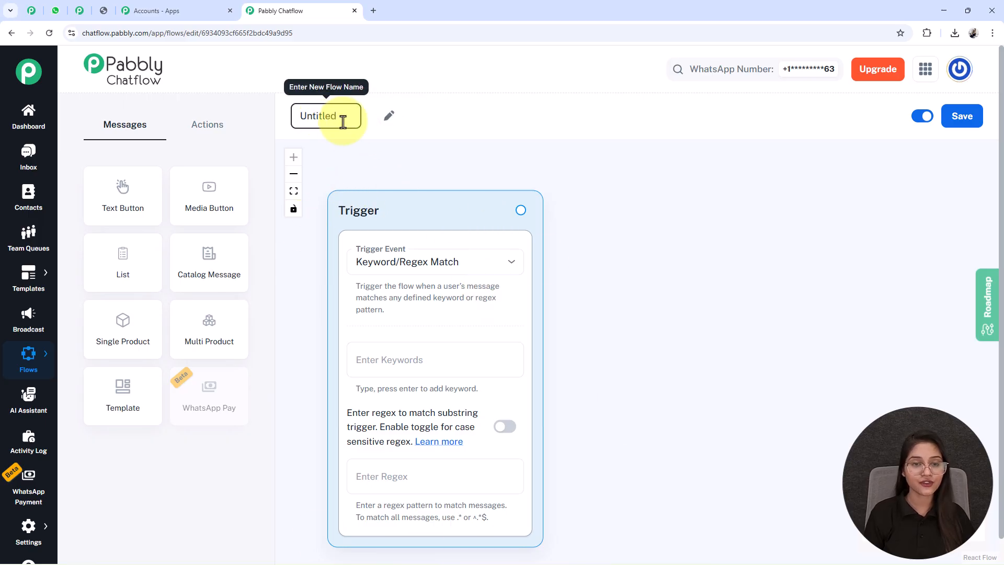
double_click(343, 122)
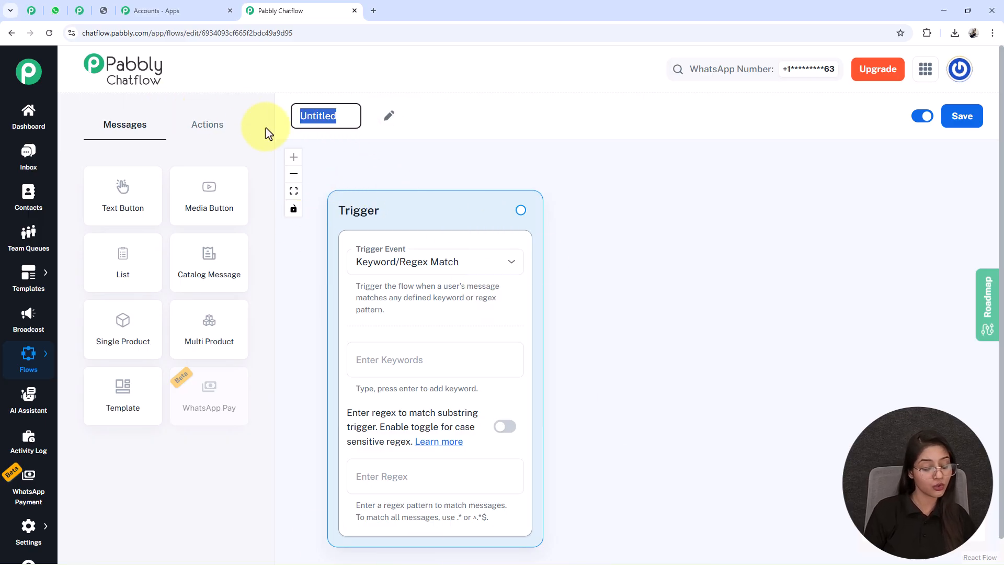
type("Master WhatsApp Automation: Build Your First Chatbot Today!")
left_click(732, 192)
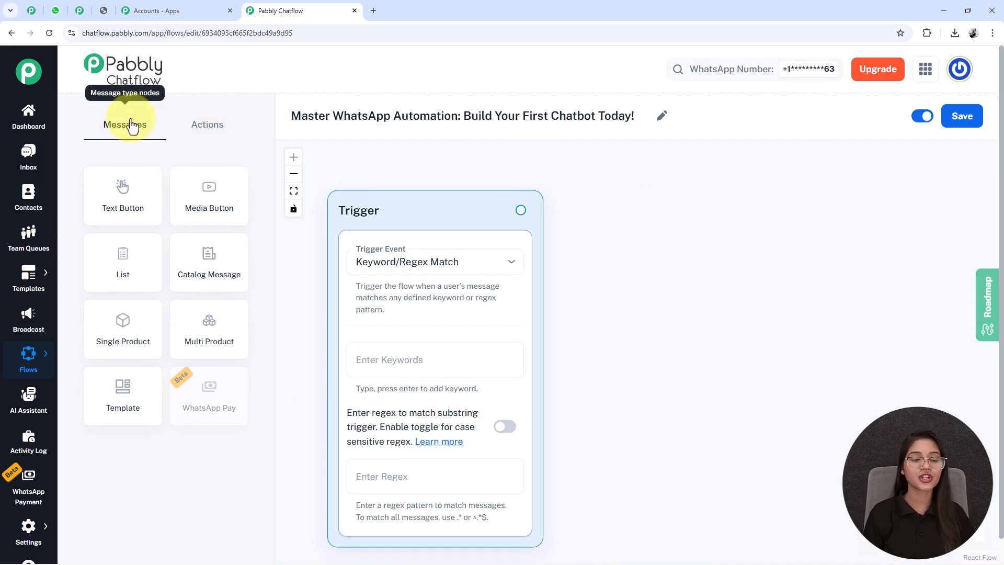
- Examine the message and action node types available for building the flow
left_click(230, 135)
left_click(136, 141)
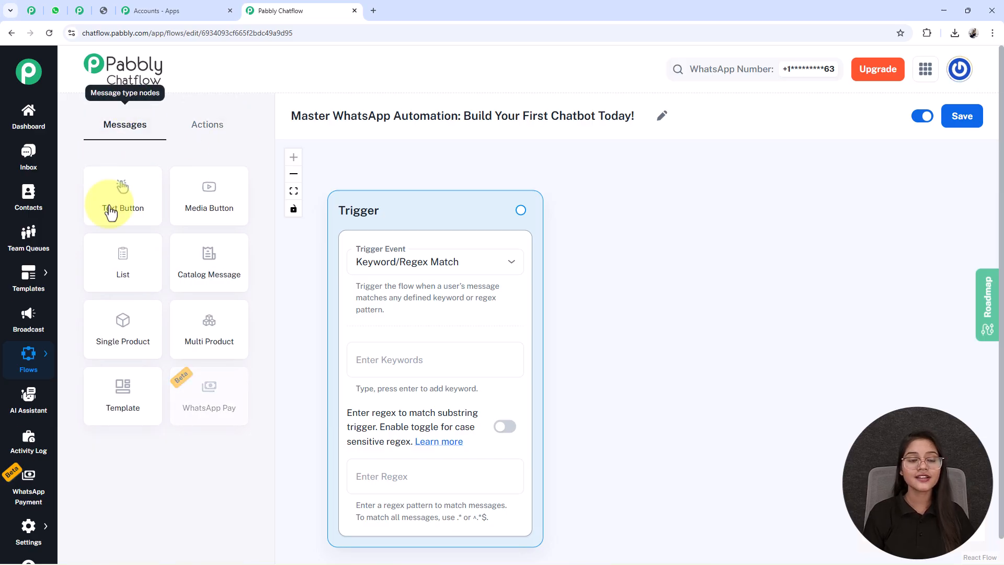
left_click(204, 137)
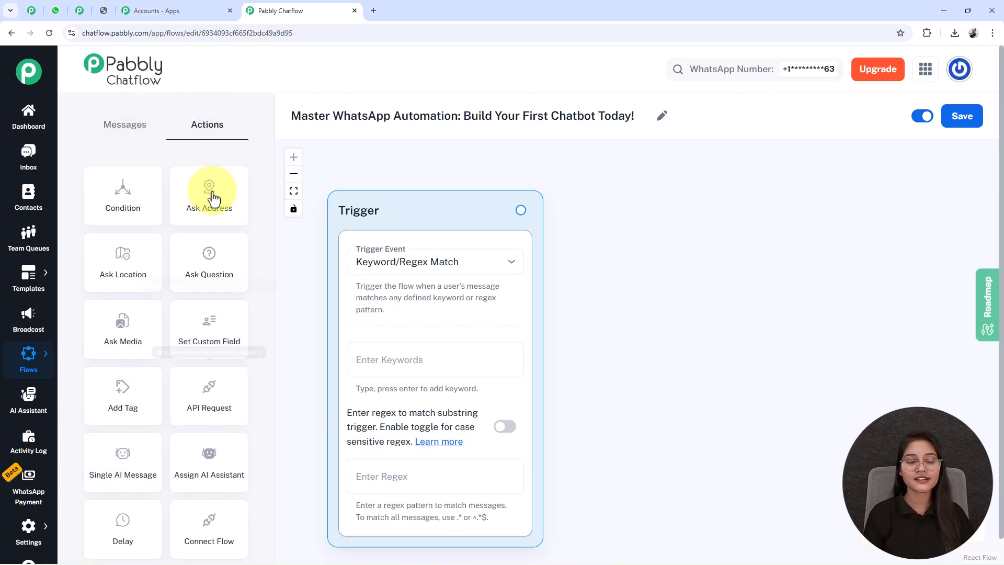
left_click(143, 131)
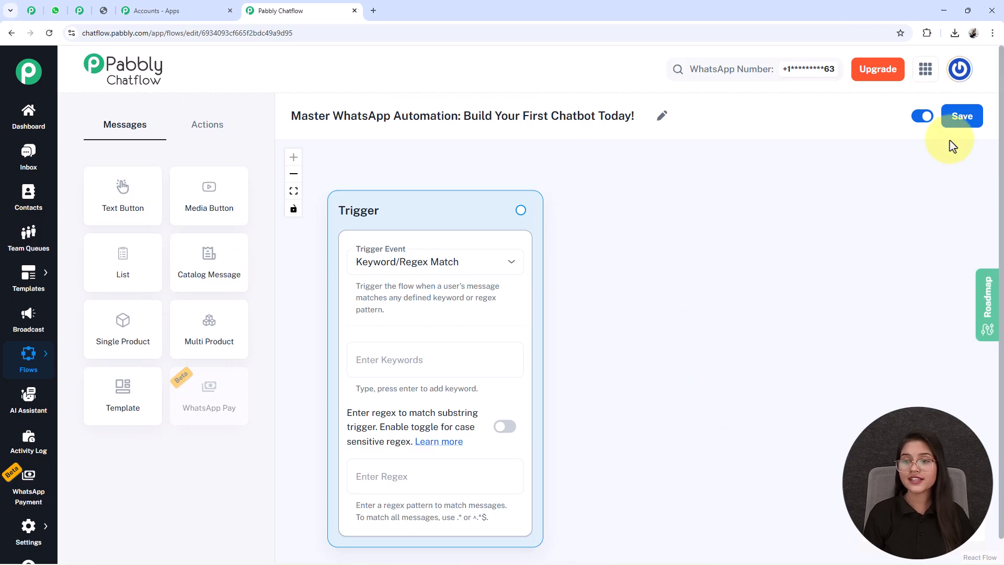
- Switch the flow's active status off and back on, and save the flow
left_click(923, 116)
left_click(925, 117)
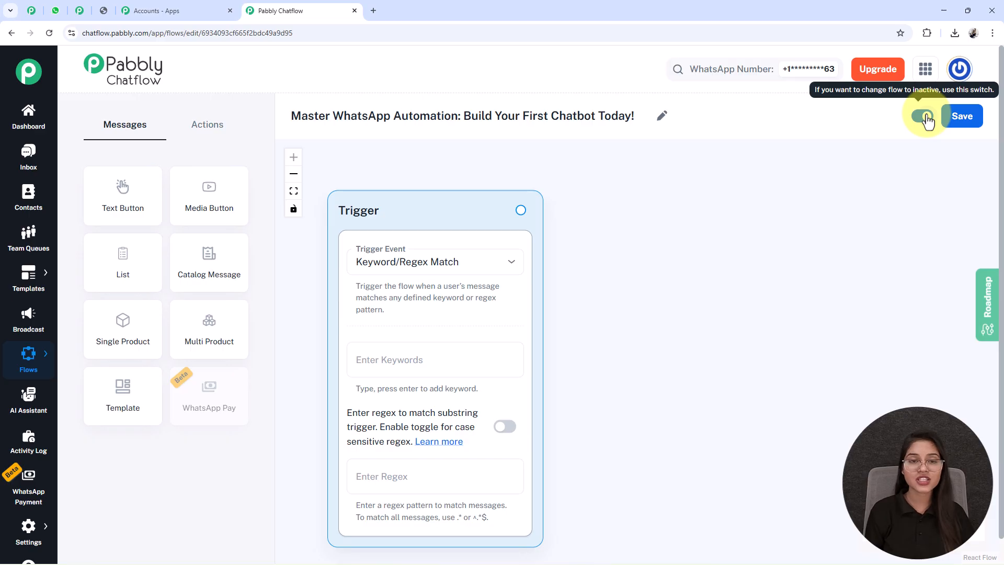
left_click(953, 119)
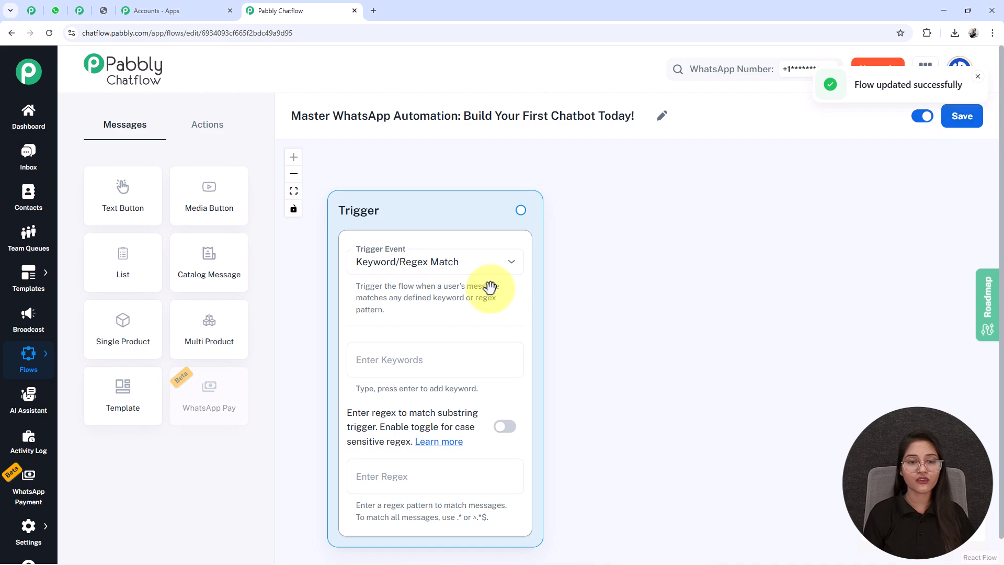
- Set the trigger event to Keyword/Regex Match and add the keywords Hi, Book Appointment, Hello and Consultation
left_click(409, 268)
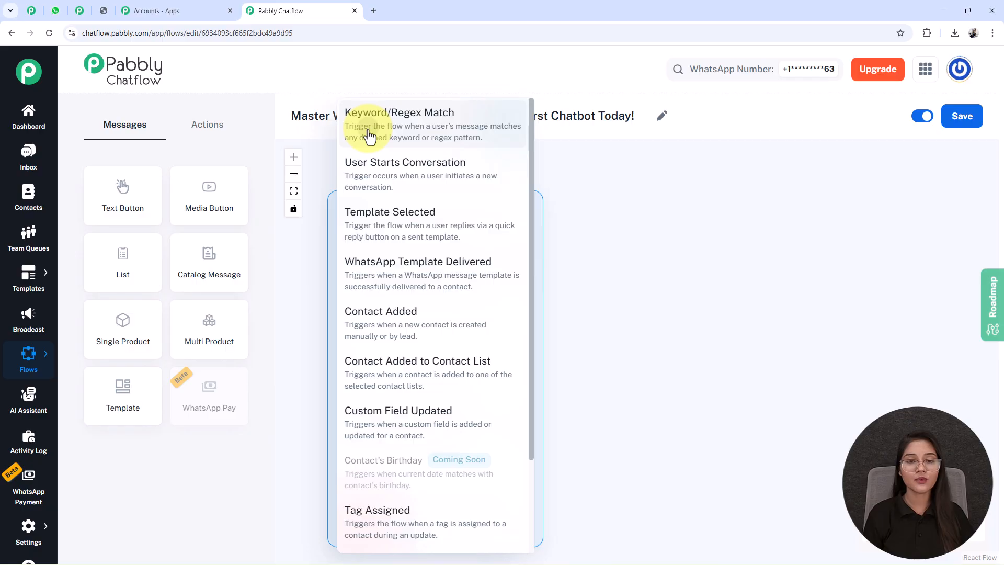
left_click(370, 137)
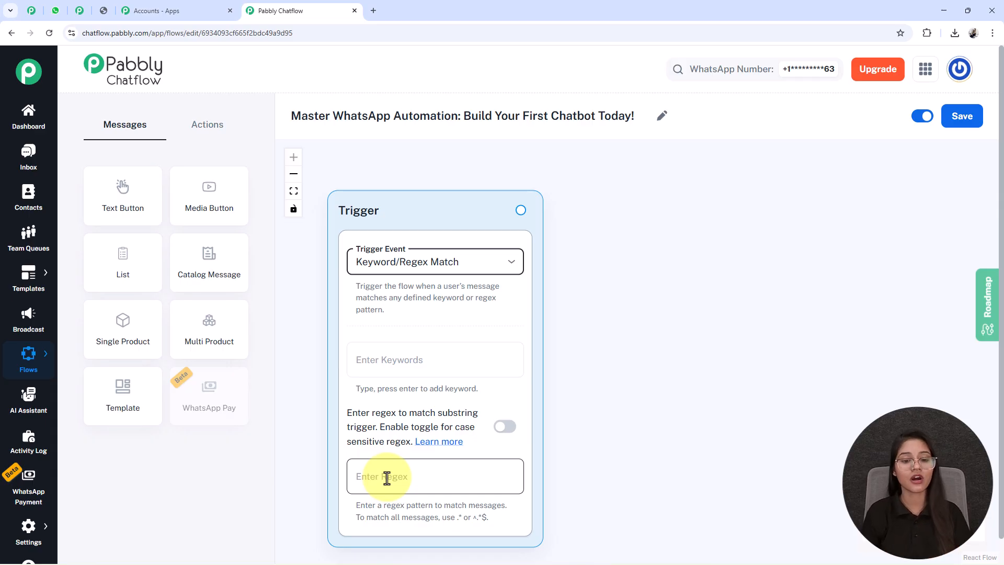
left_click(497, 446)
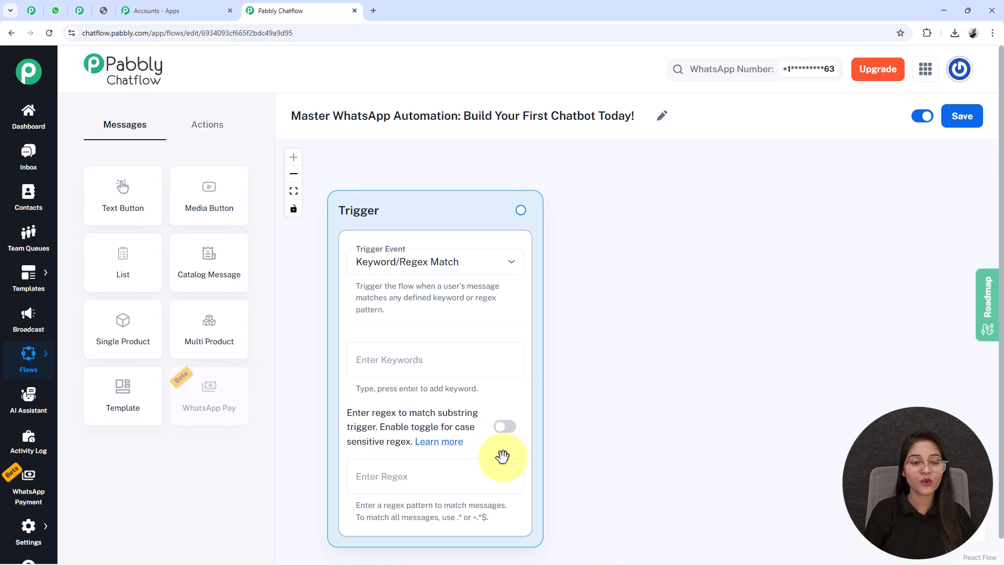
left_click(382, 357)
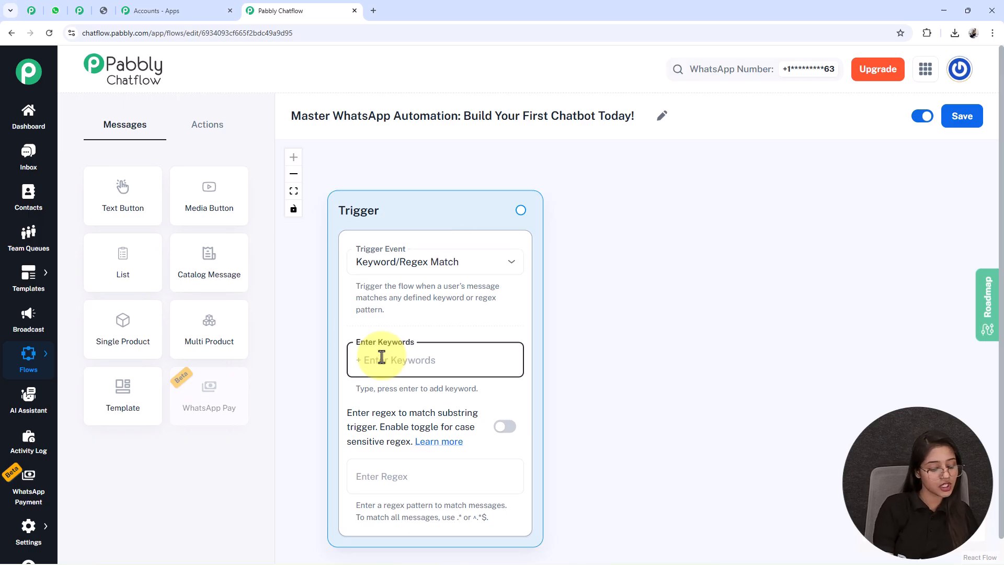
type("H")
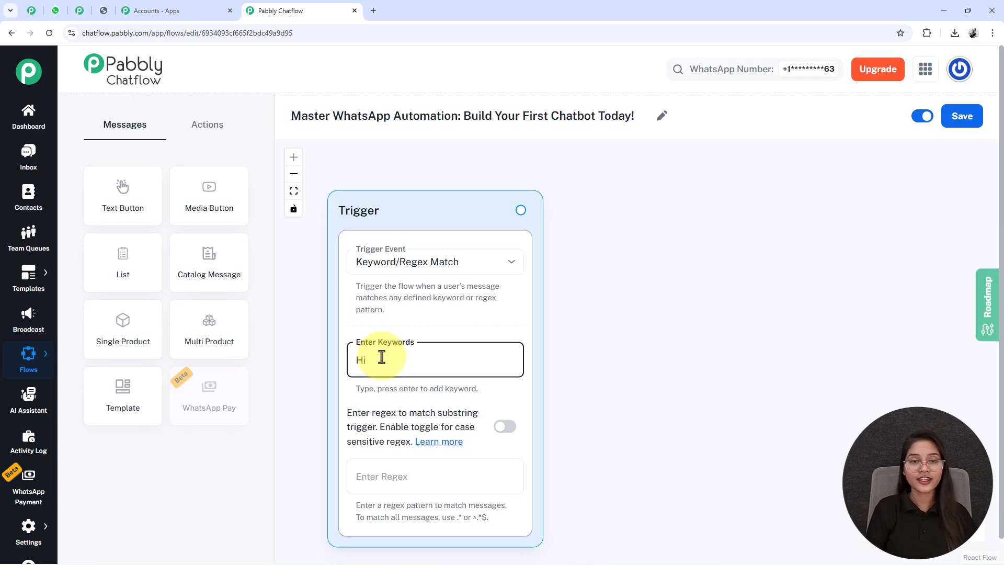
type("i")
key("Return")
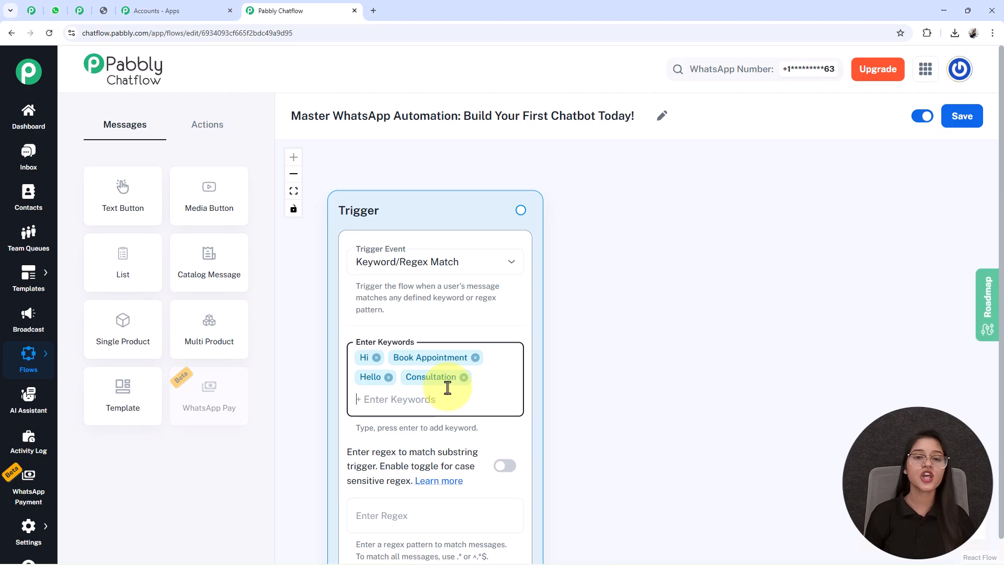
- Add a Media Button node beside the Trigger node and set its media type to Image
scroll(447, 388, "down", 3)
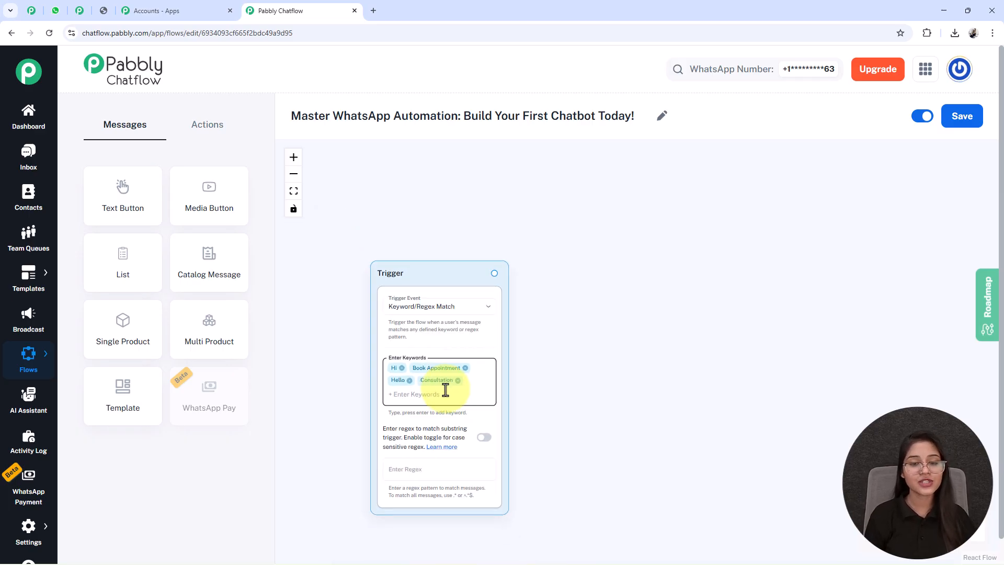
left_click_drag(604, 377, 554, 343)
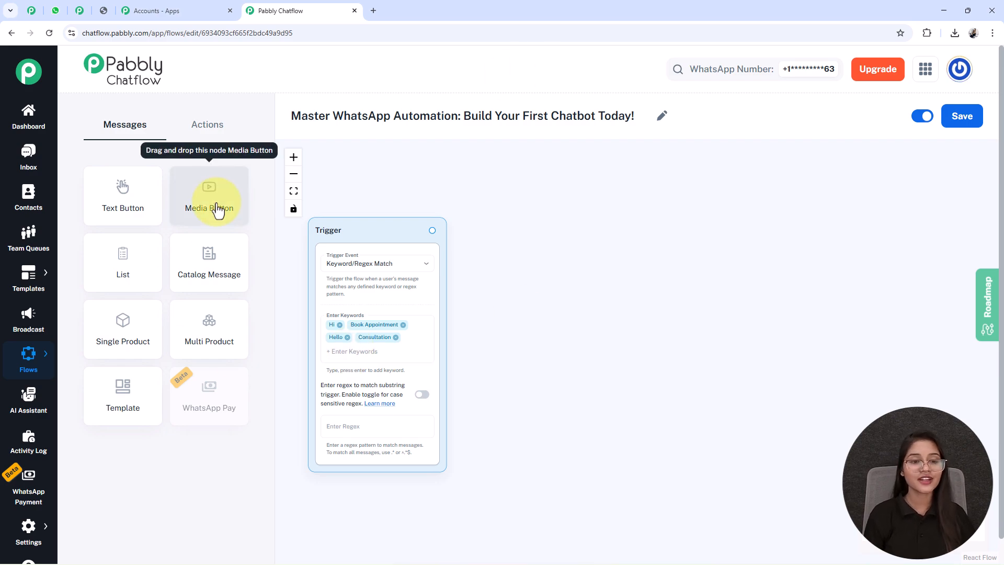
left_click_drag(217, 209, 459, 326)
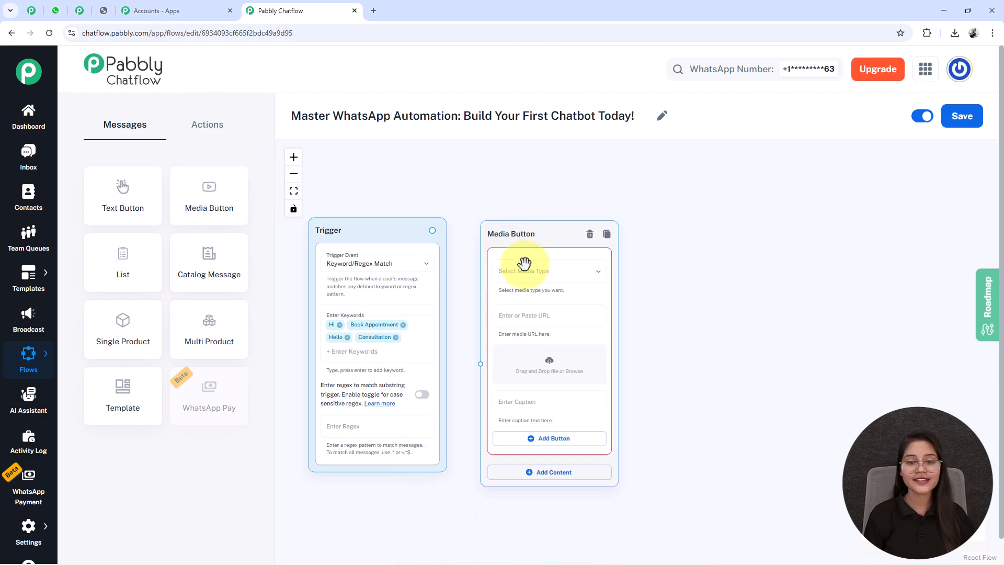
left_click(541, 278)
left_click(487, 299)
left_click_drag(669, 344, 603, 297)
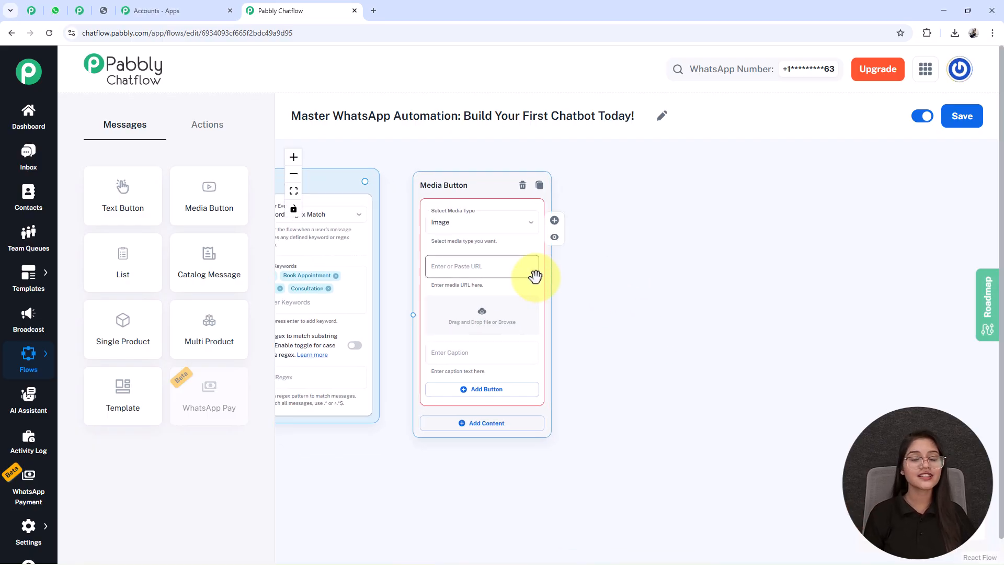
- Upload the City Care Hospital logo image file to the Media Button node
left_click(487, 323)
left_click(131, 215)
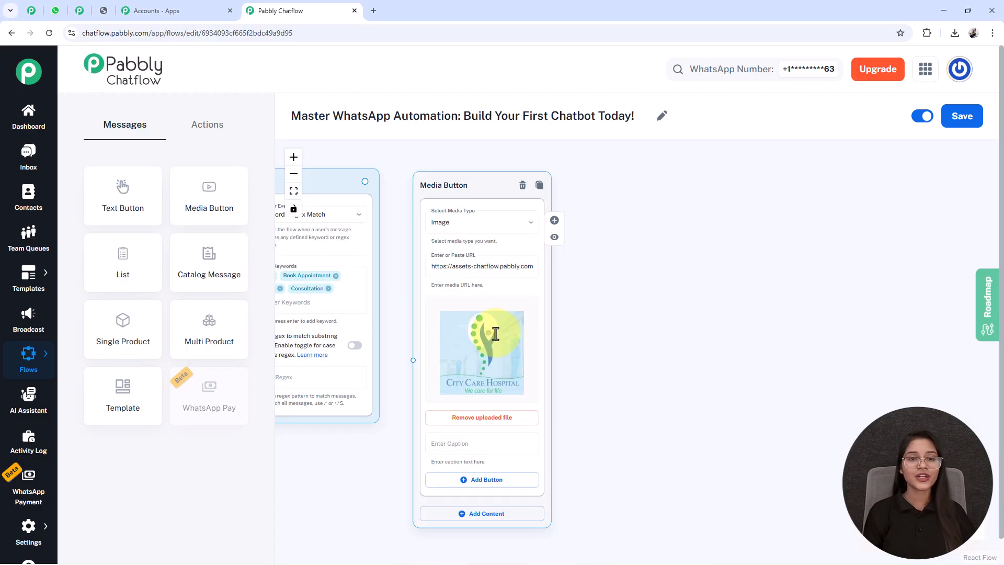
scroll(575, 402, "down", 3)
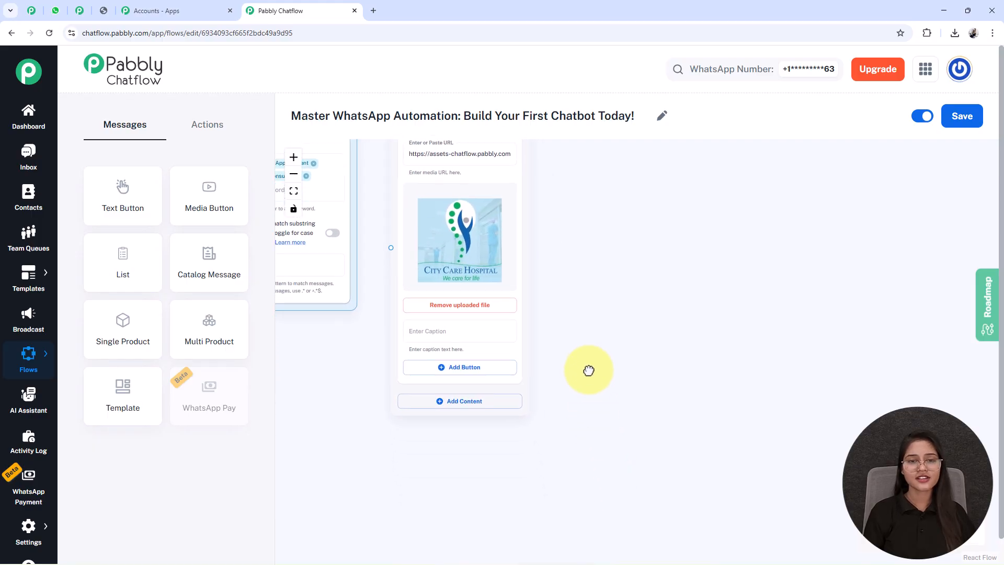
left_click(432, 243)
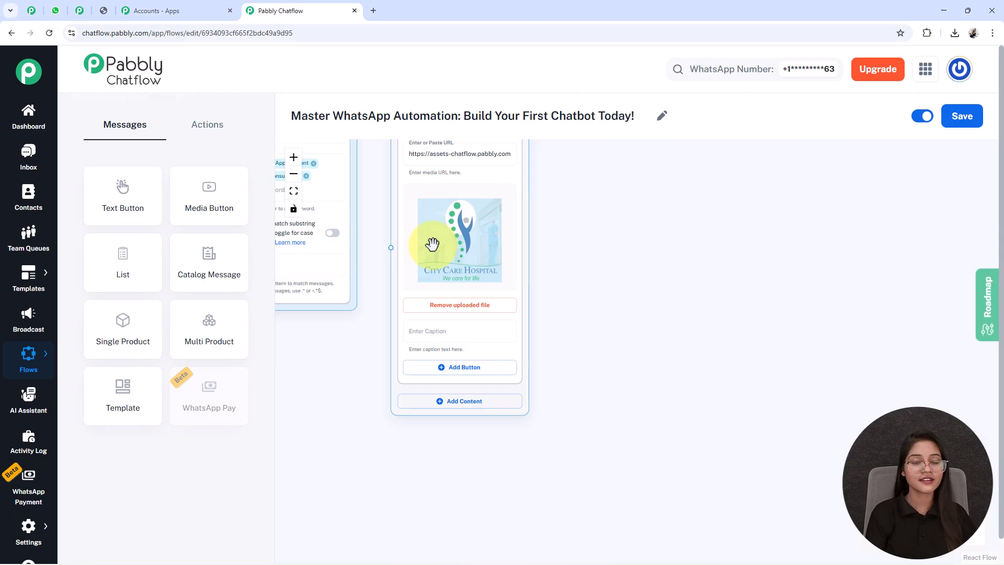
- Add Text Button content below the logo image and paste the welcome message ending with "*How can we help you today?*"
scroll(575, 399, "down", 1)
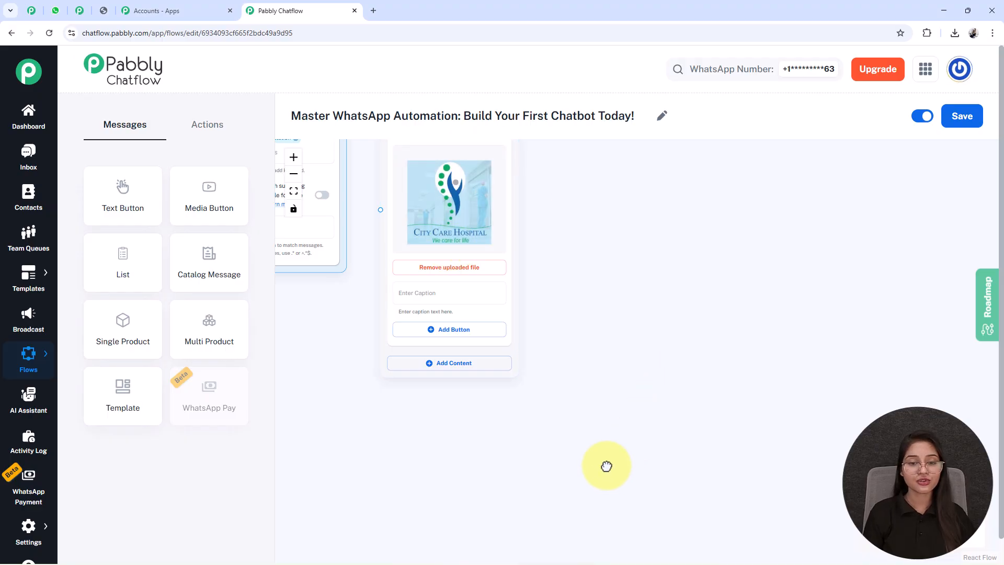
scroll(416, 306, "down", 2)
left_click(446, 276)
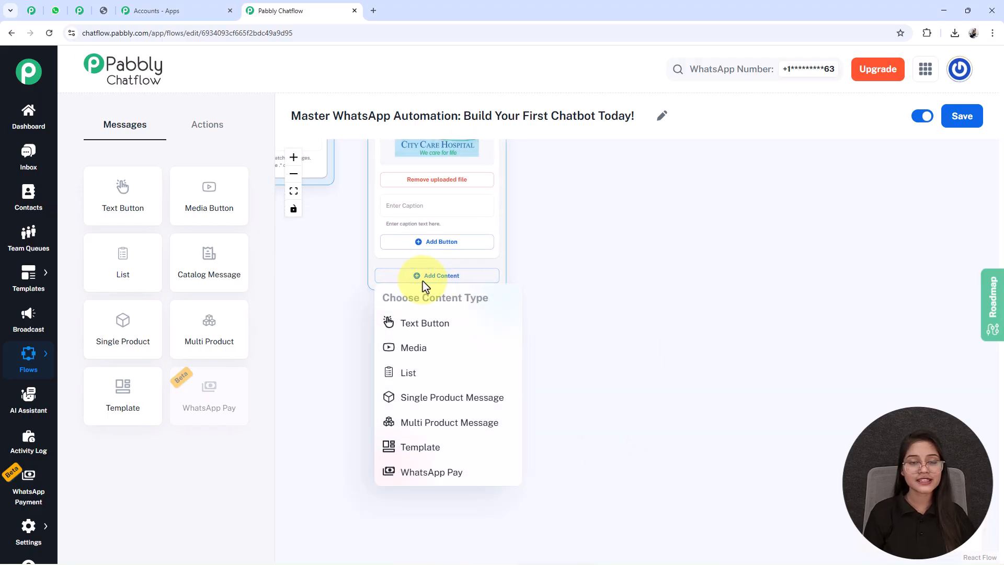
left_click(416, 325)
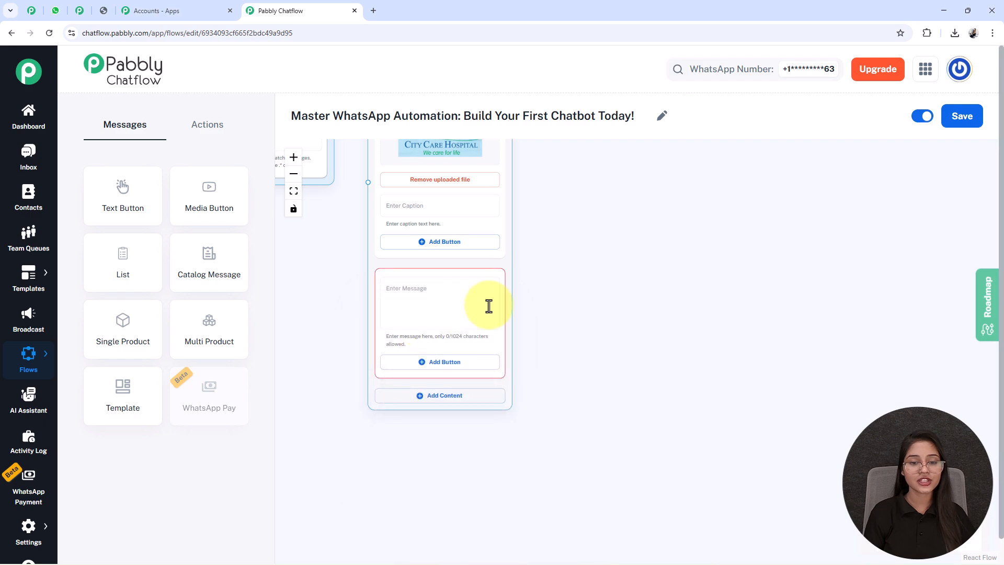
left_click_drag(531, 385, 540, 347)
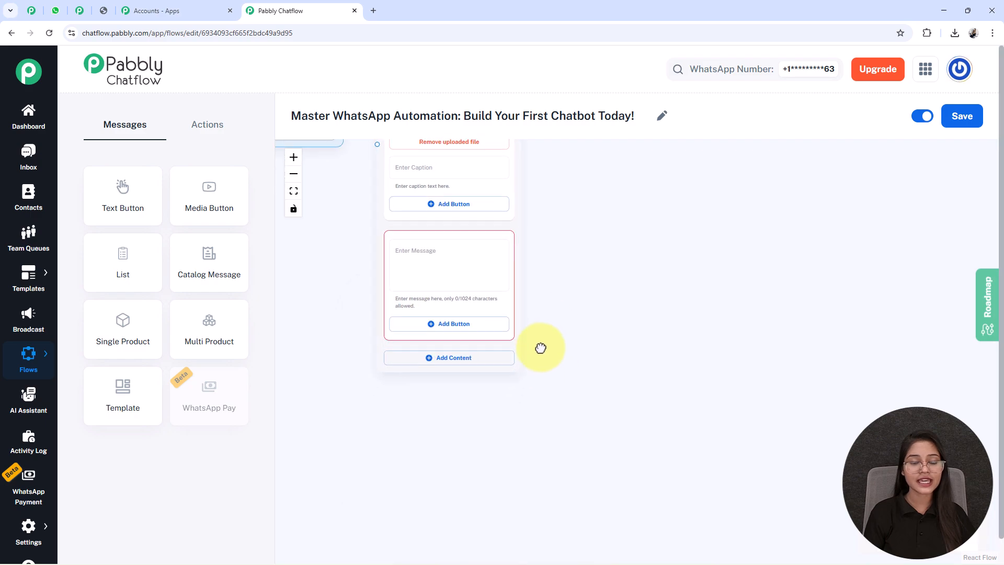
left_click(420, 262)
key("ctrl+v")
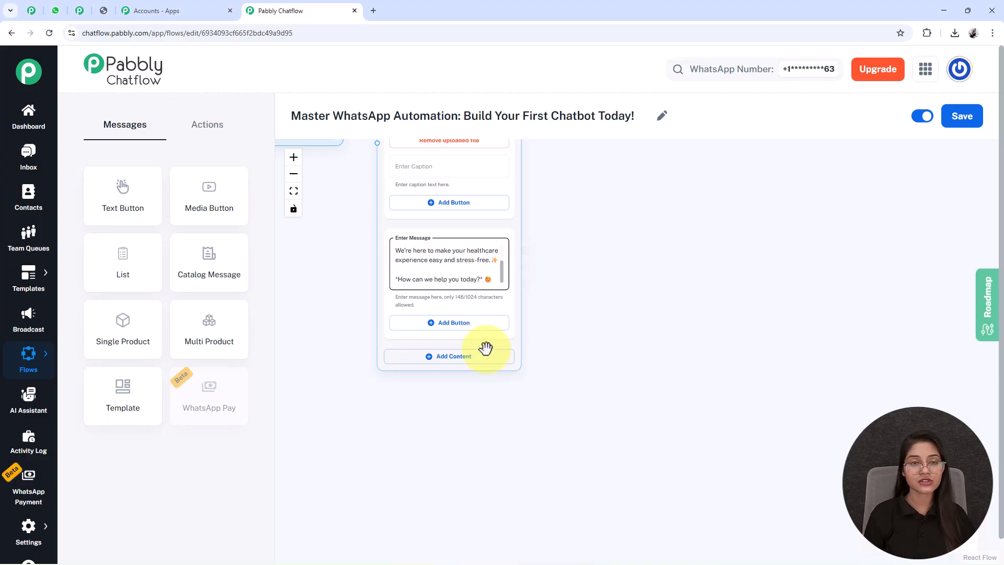
- Add two buttons to the welcome message, labelled "Book Appointment 📅" and "Location & Timings 📍"
scroll(448, 352, "down", 3)
left_click(434, 244)
left_click(445, 292)
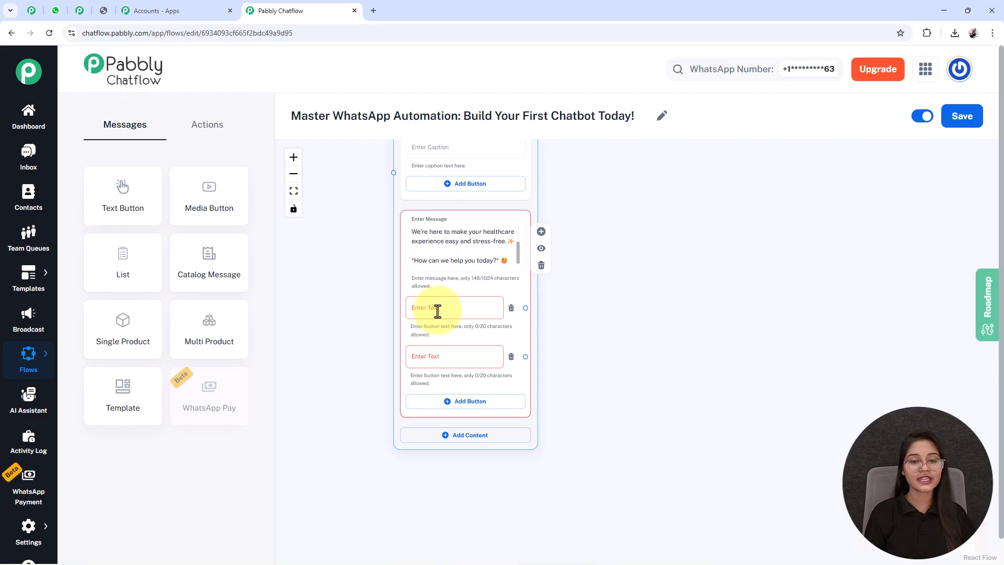
left_click(437, 310)
type("Book Appointment 📅")
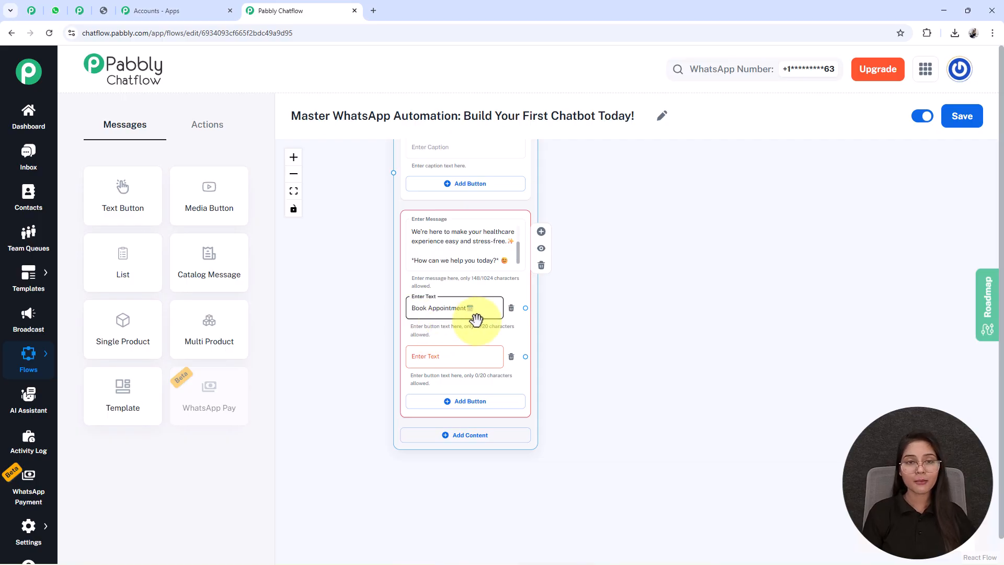
left_click(459, 359)
type("Location & Timings📍")
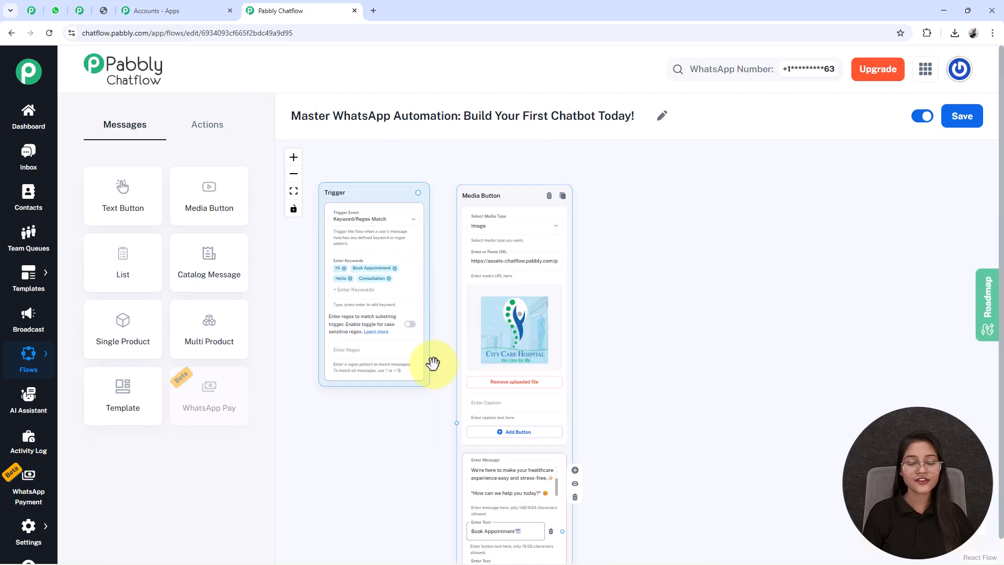
- Align the Trigger and Media Button nodes and connect the Trigger's output to the Media Button node
left_click_drag(491, 202, 490, 162)
left_click_drag(381, 379, 381, 397)
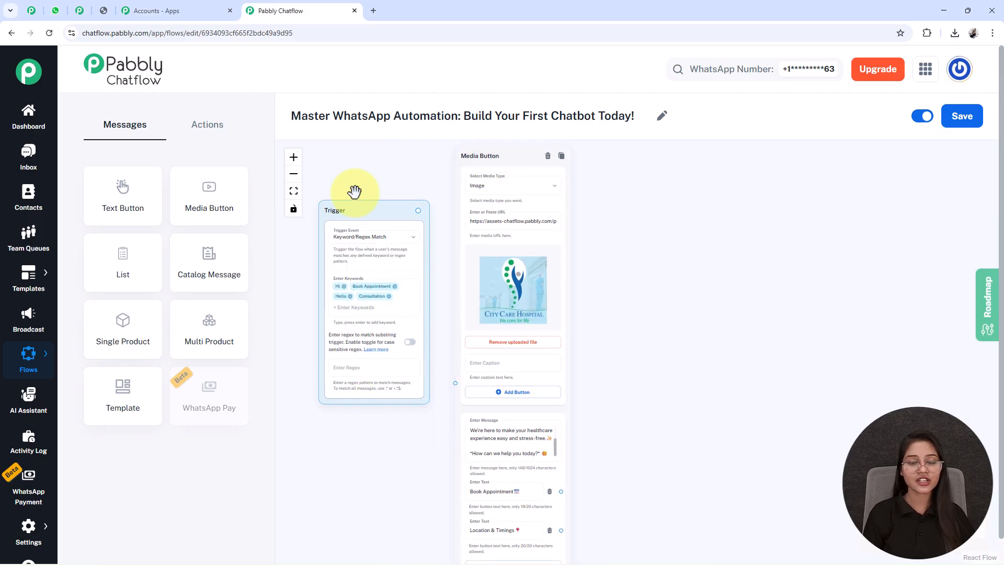
left_click_drag(420, 210, 450, 376)
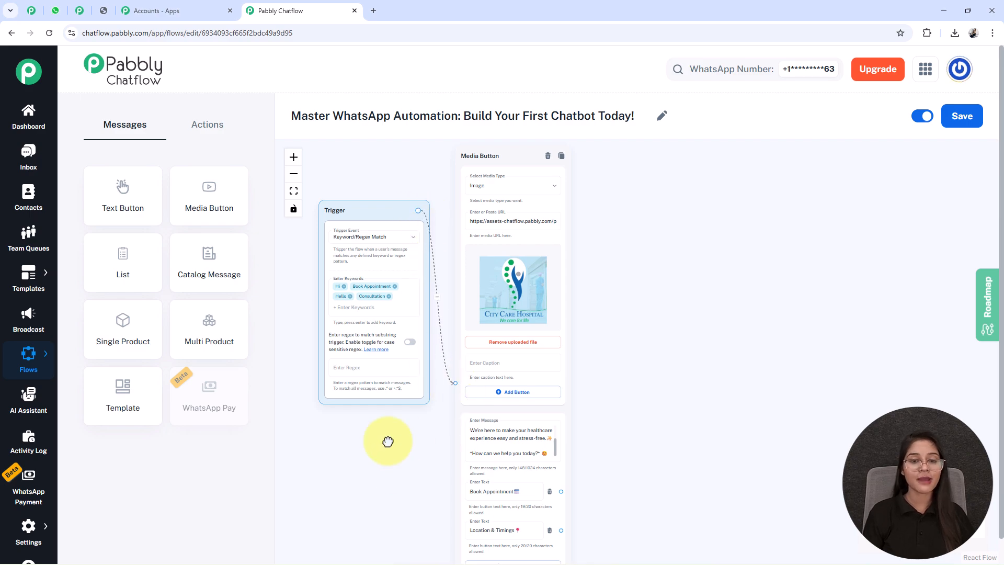
- Add a List node to the flow and place it beside the Media Button node
left_click_drag(394, 467, 315, 448)
left_click_drag(640, 466, 676, 375)
scroll(675, 375, "up", 3)
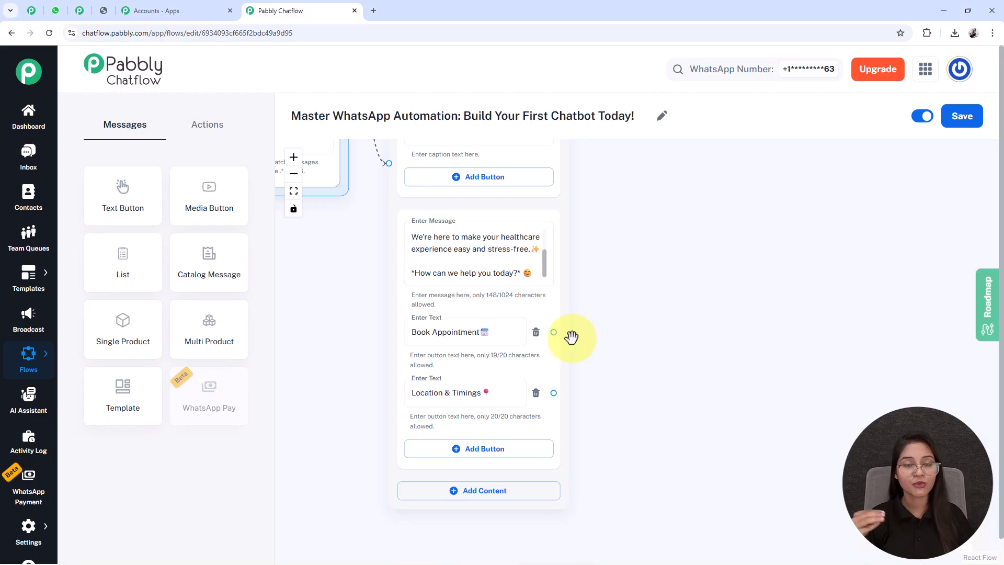
left_click(135, 272)
left_click_drag(359, 213, 686, 270)
scroll(874, 266, "down", 3)
left_click_drag(876, 230, 696, 284)
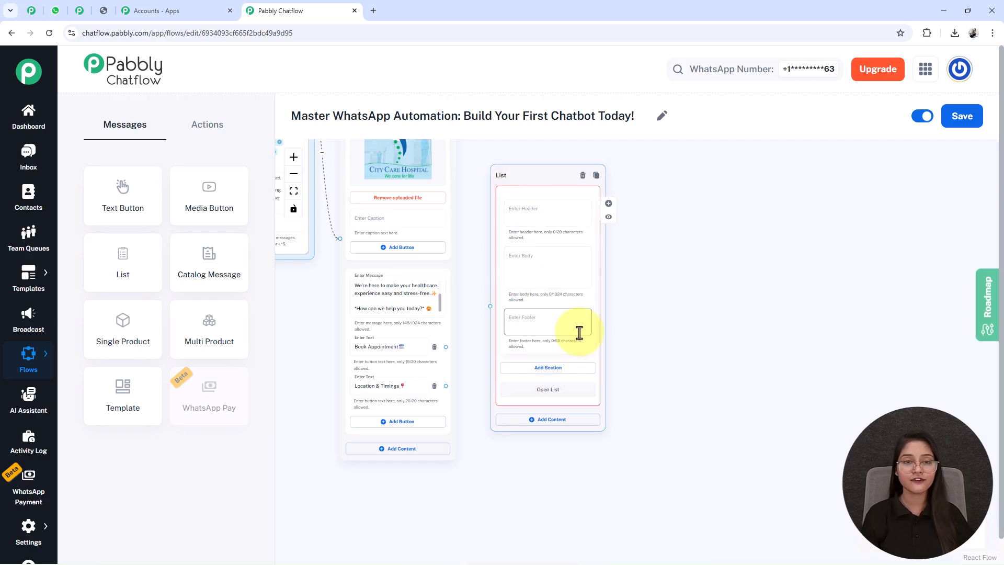
- Set the List node's body to "📅 Please choose a department for your appointment:"
scroll(535, 272, "up", 3)
left_click_drag(746, 215, 746, 253)
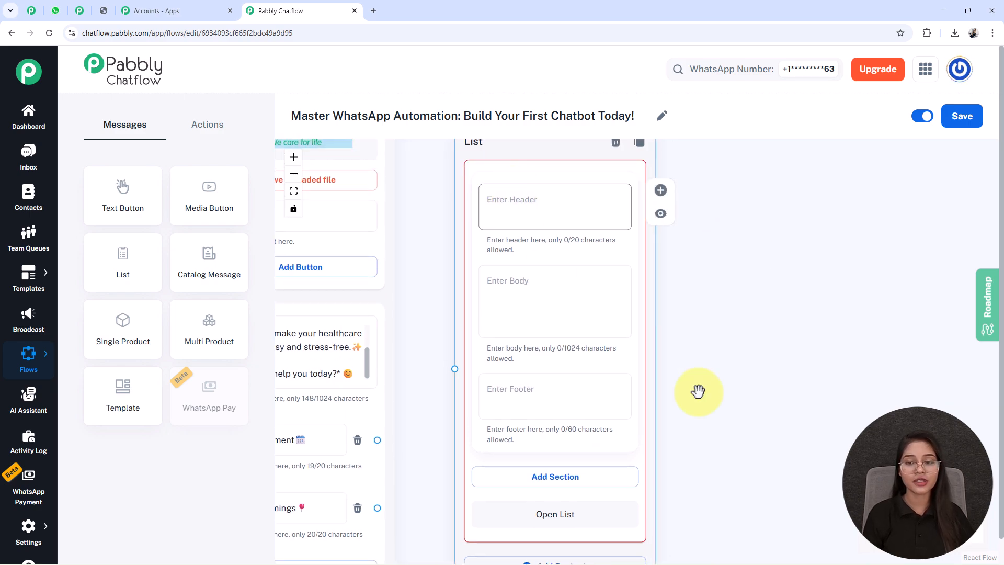
left_click_drag(729, 441, 717, 366)
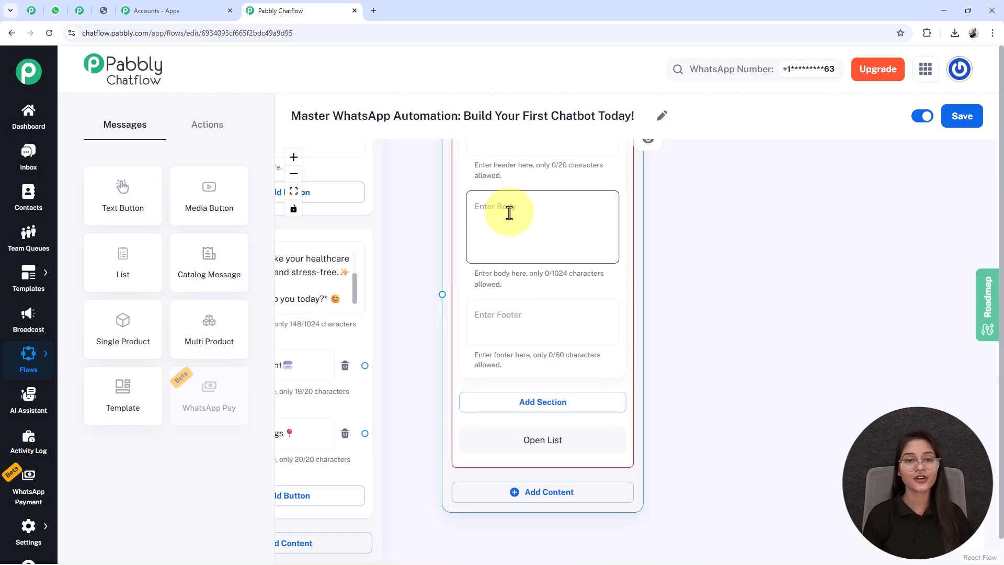
left_click(509, 212)
type("📅 Please choose a department for your appointment:")
- Add a section to the List node and title it "Department List"
left_click_drag(739, 359, 692, 262)
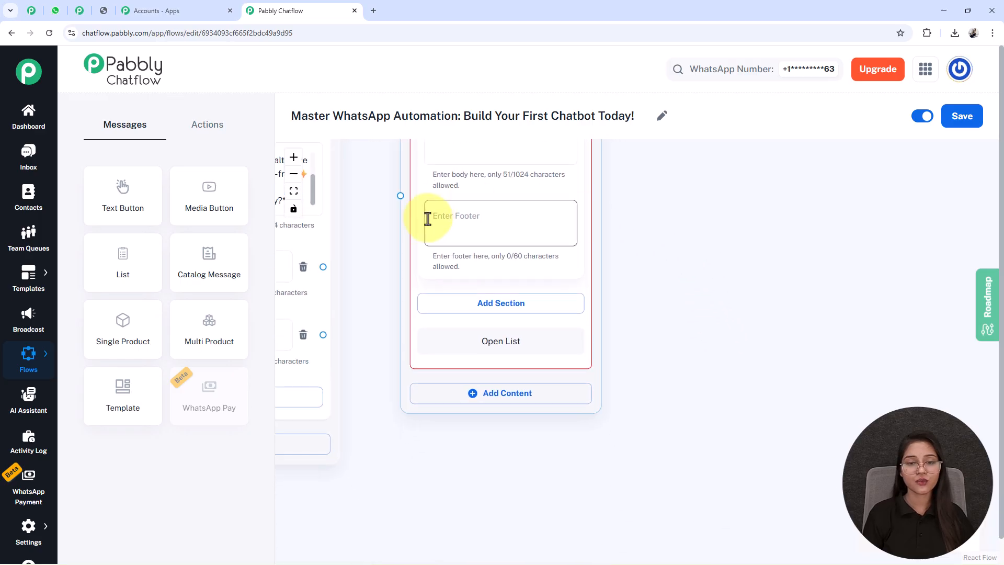
left_click_drag(641, 343, 675, 311)
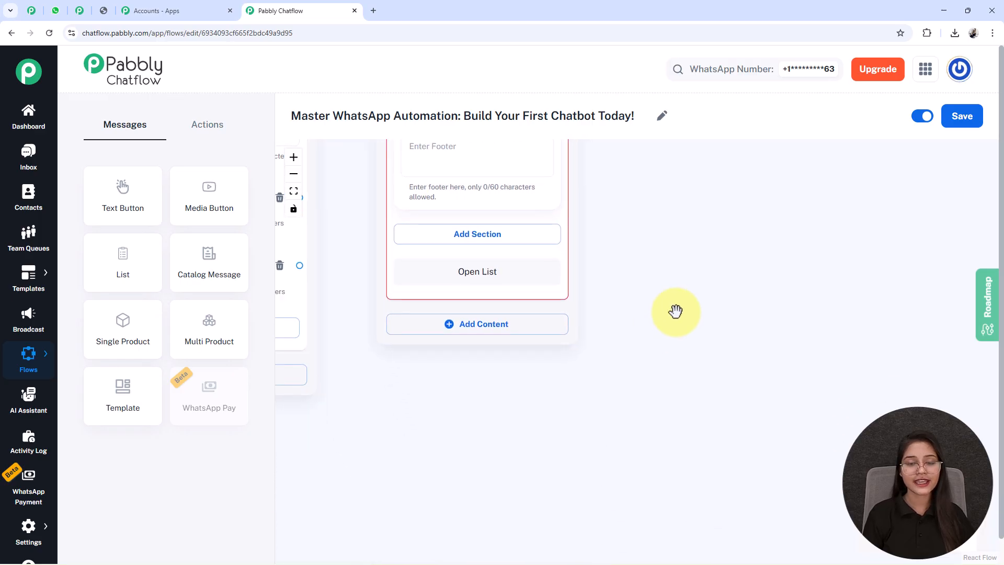
left_click(465, 236)
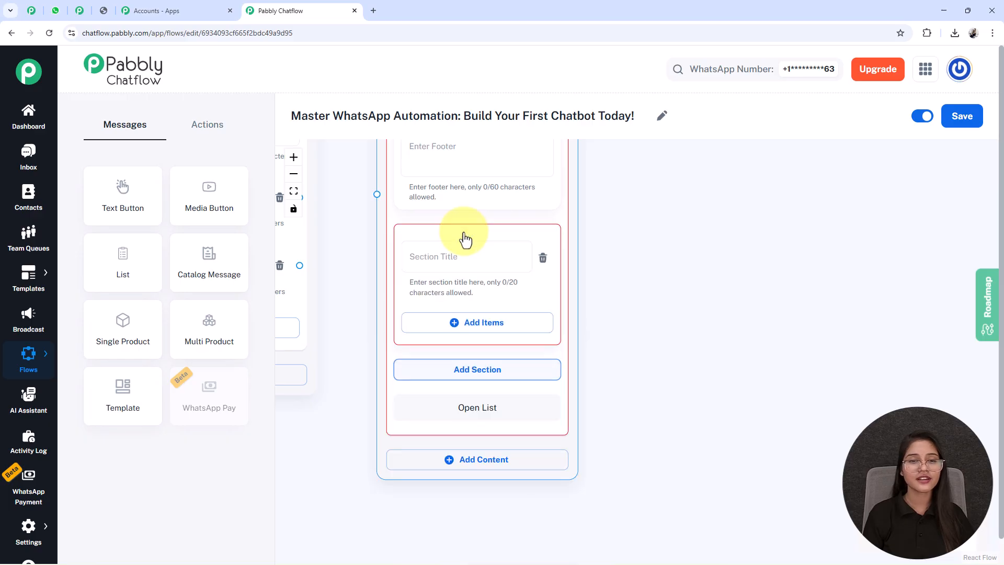
left_click_drag(616, 347, 620, 318)
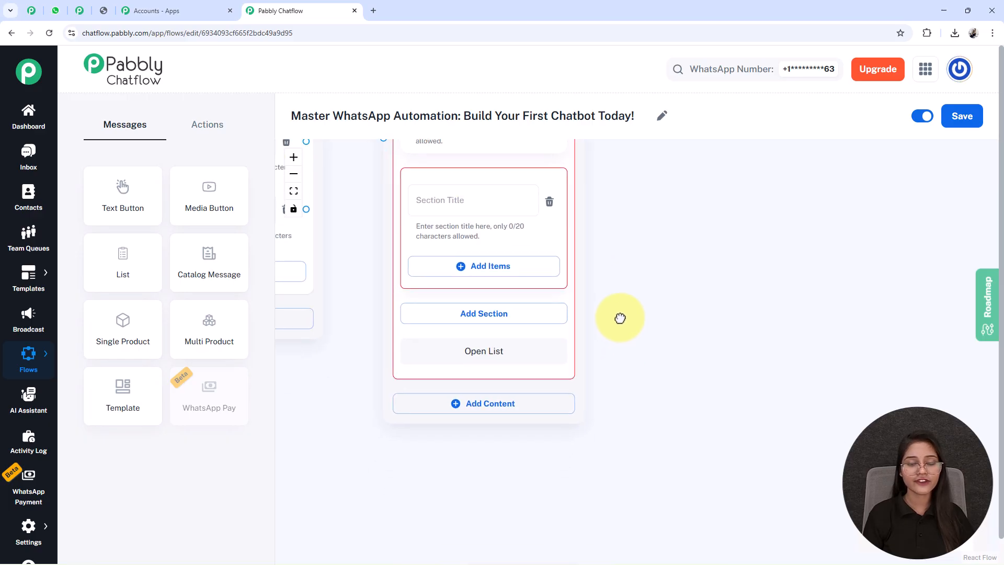
left_click(446, 208)
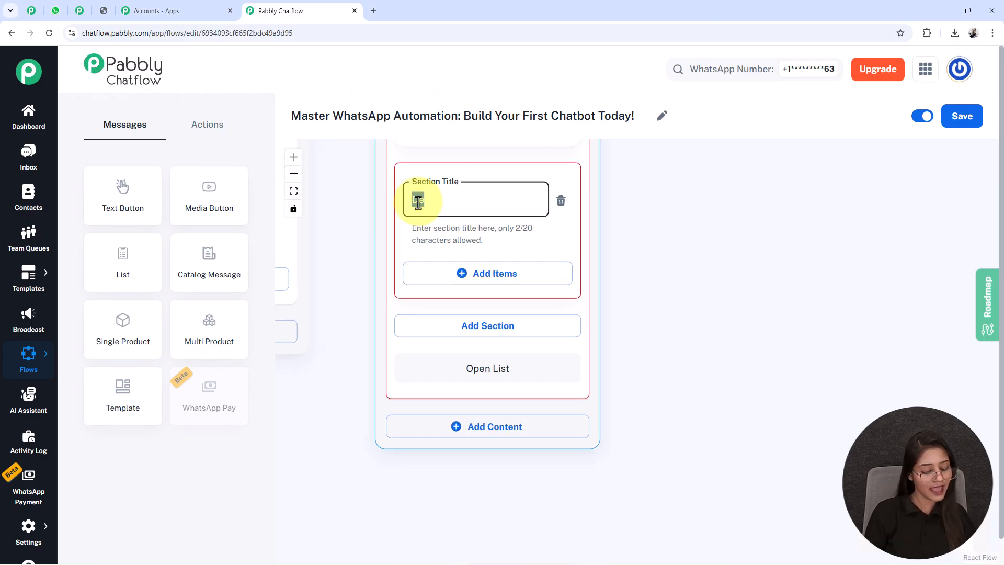
type("Department List")
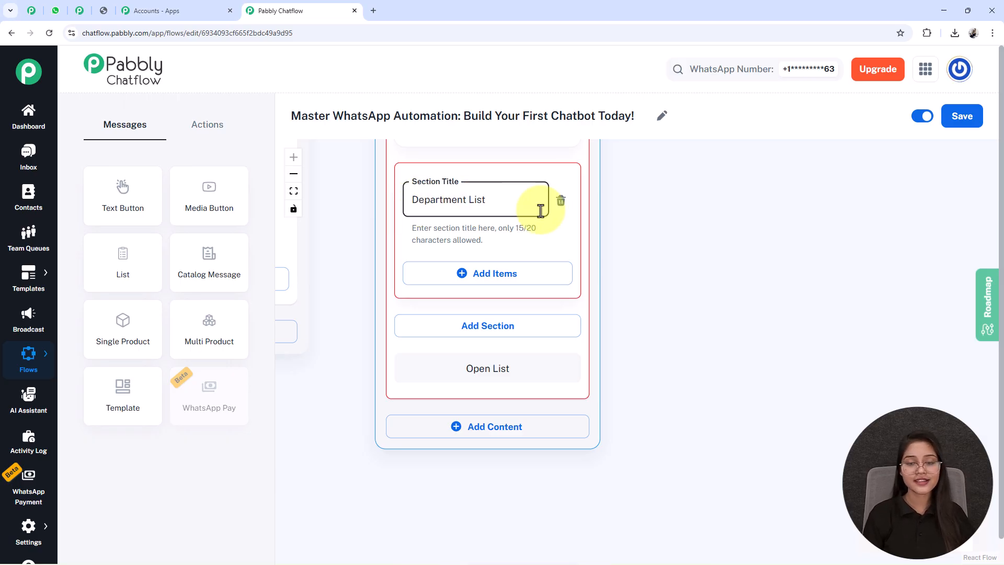
- Add four items to the Department List section, titled Cardiology, Dermatology, Orthopedics and General Medicine
scroll(564, 377, "down", 2)
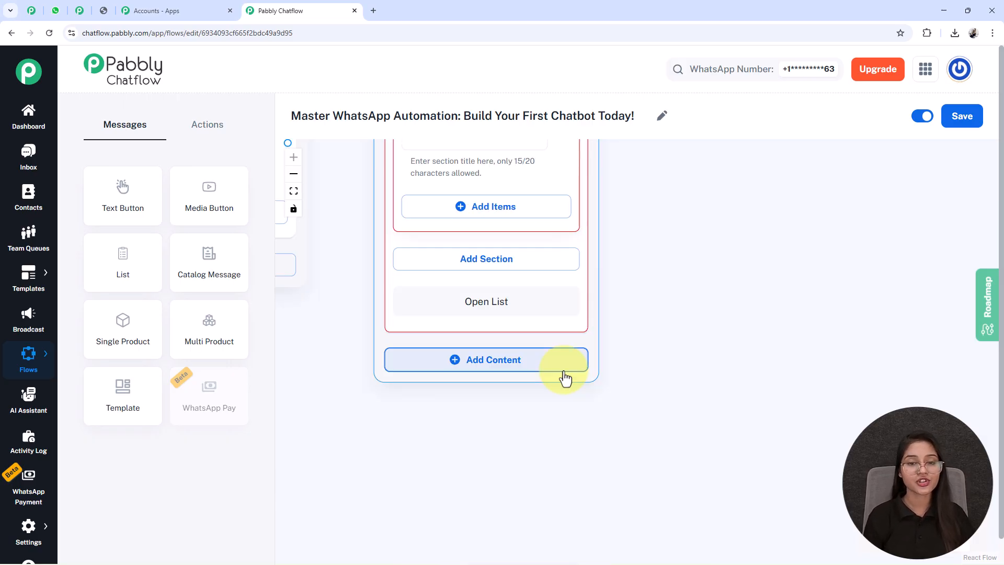
left_click(492, 209)
scroll(652, 320, "down", 3)
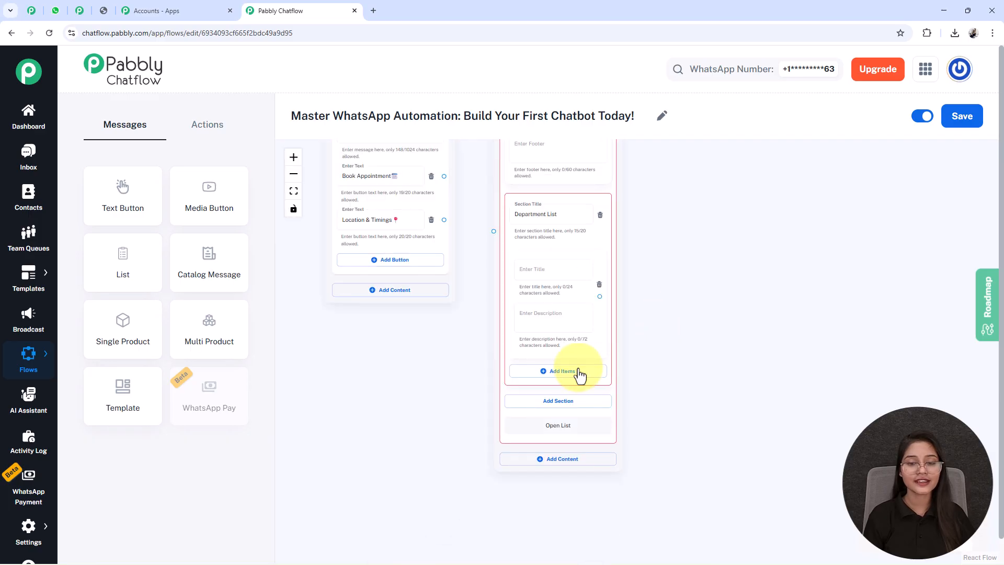
left_click(591, 371)
left_click_drag(669, 396, 618, 259)
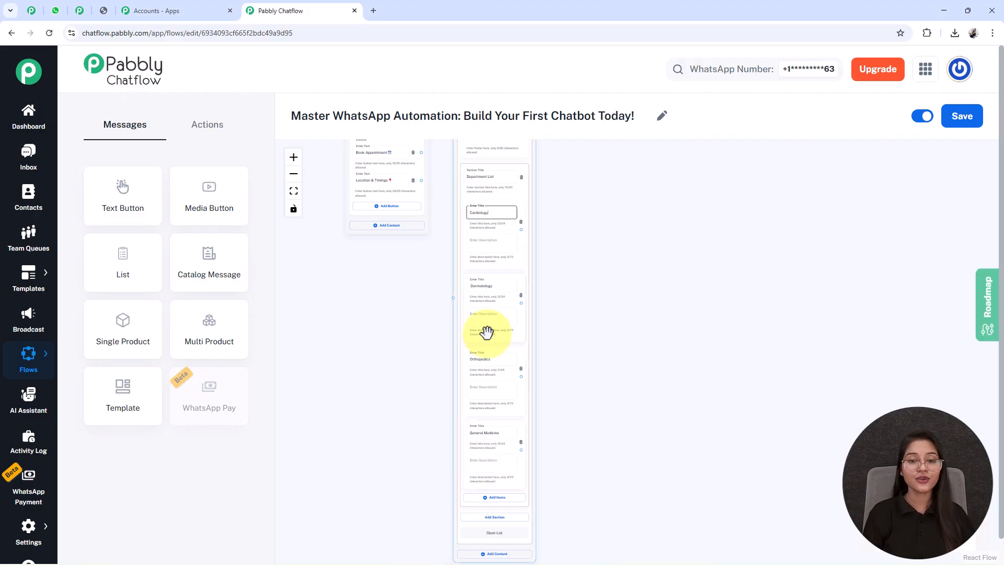
scroll(488, 331, "up", 3)
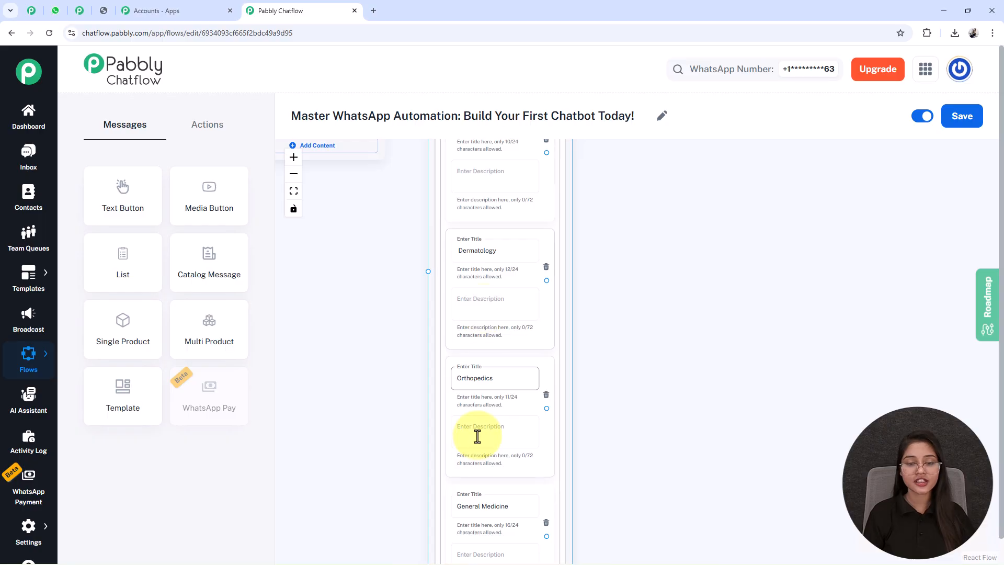
- Connect the Book Appointment button to the List node
scroll(478, 423, "down", 3)
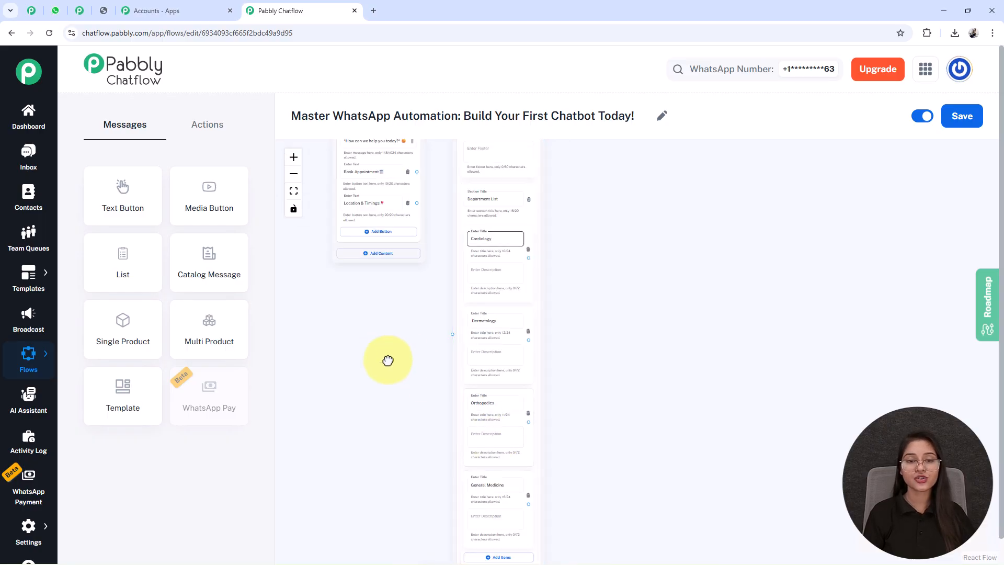
left_click_drag(430, 254, 446, 367)
left_click_drag(431, 285, 466, 451)
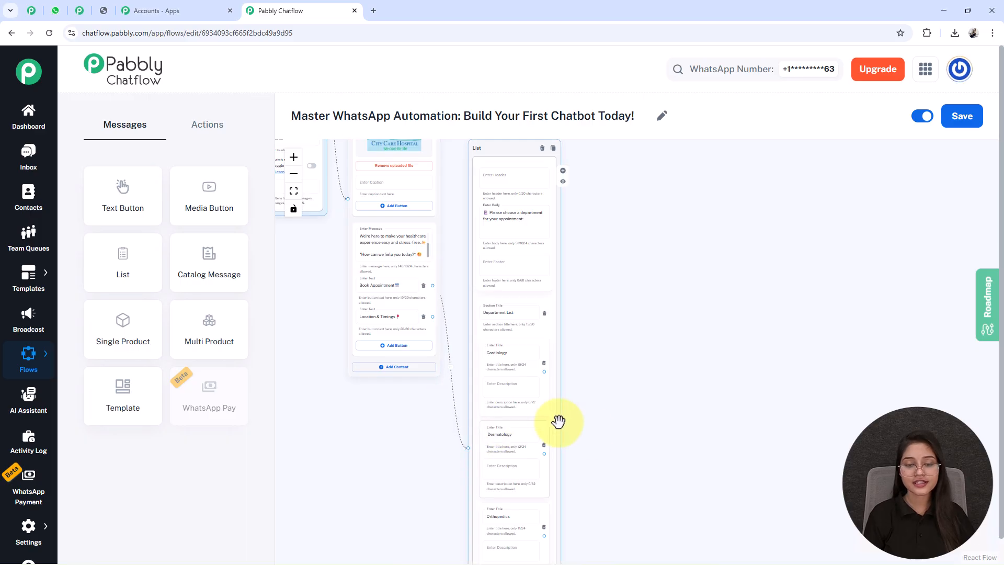
- Add a Contact Custom Field action node beside the List node and display its available fields
scroll(560, 228, "down", 2)
left_click_drag(711, 387, 650, 369)
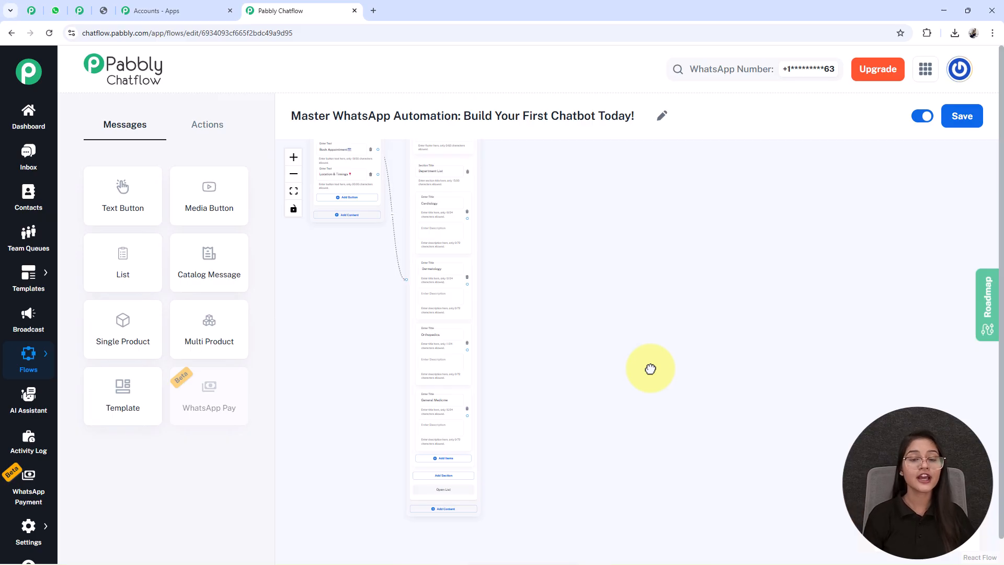
left_click(212, 131)
left_click_drag(208, 340, 445, 391)
left_click_drag(407, 192, 636, 367)
scroll(632, 358, "up", 5)
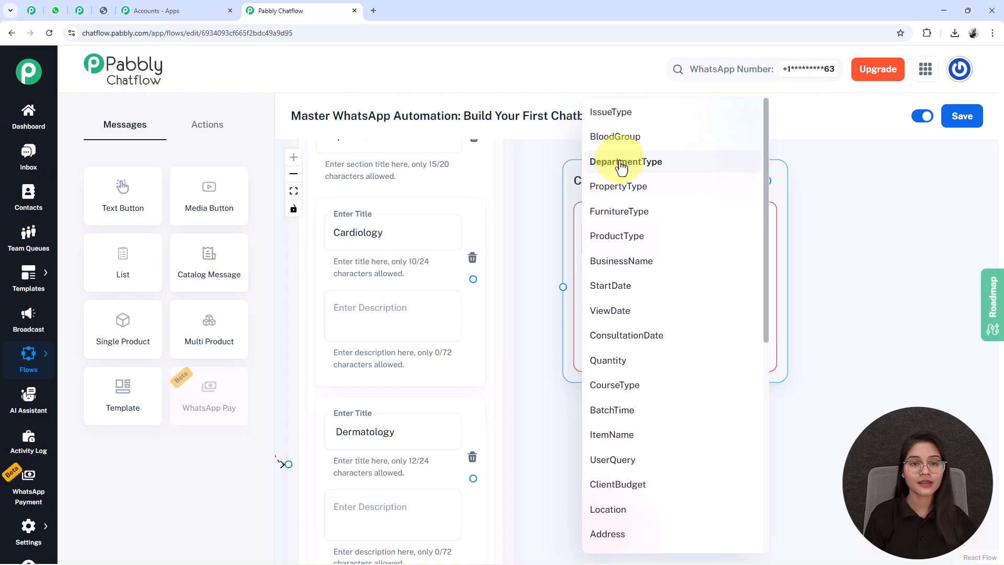
- Store the copied item title Cardiology as the value of the DepartmentType custom field
left_click(621, 167)
left_click(358, 235)
double_click(358, 235)
key("ctrl+c")
left_click(619, 299)
key("ctrl+v")
- Connect the Cardiology list item to the Contact Custom Field node and save the flow
left_click_drag(612, 186, 600, 192)
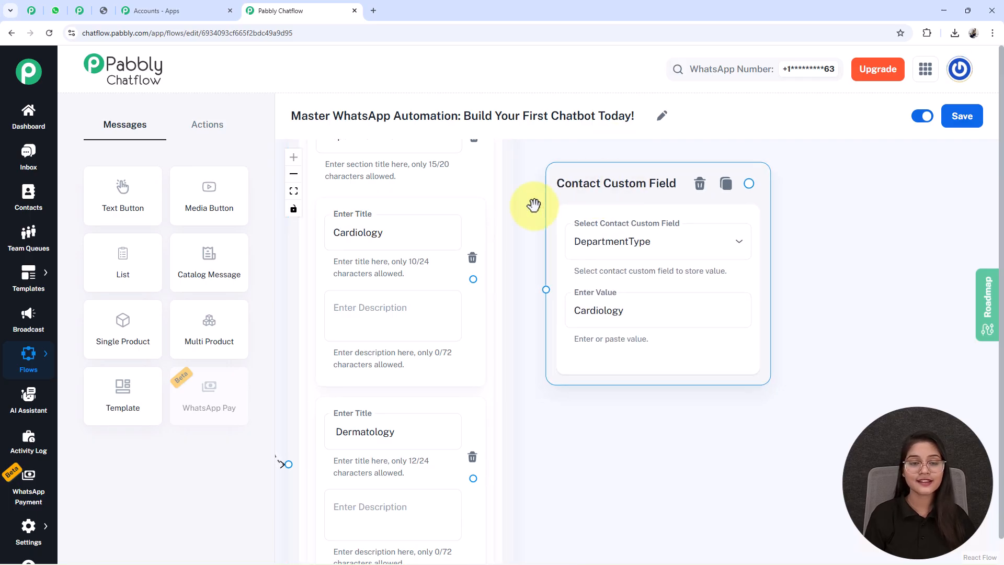
left_click(579, 484)
left_click_drag(579, 484, 623, 490)
left_click(415, 247)
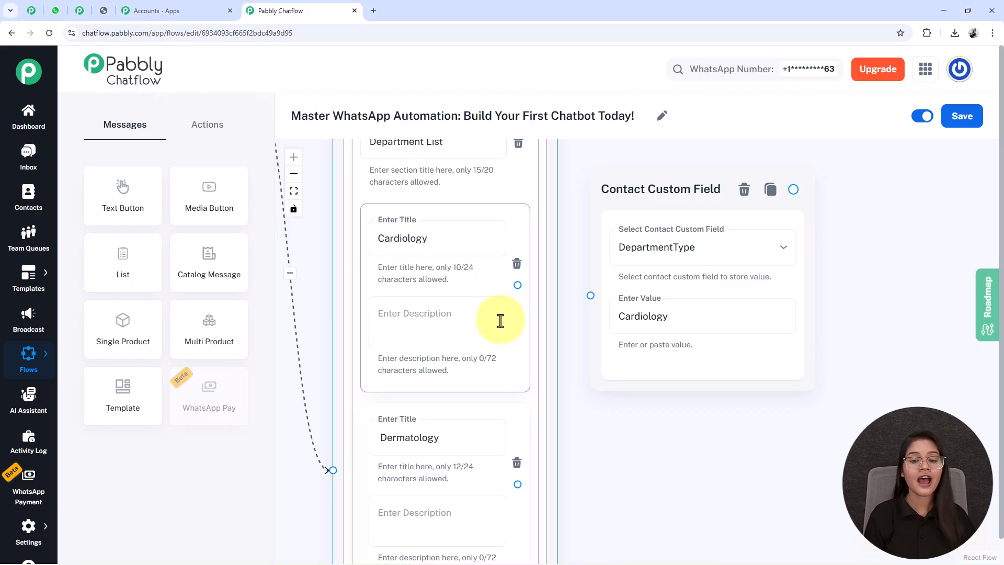
left_click_drag(527, 282, 590, 295)
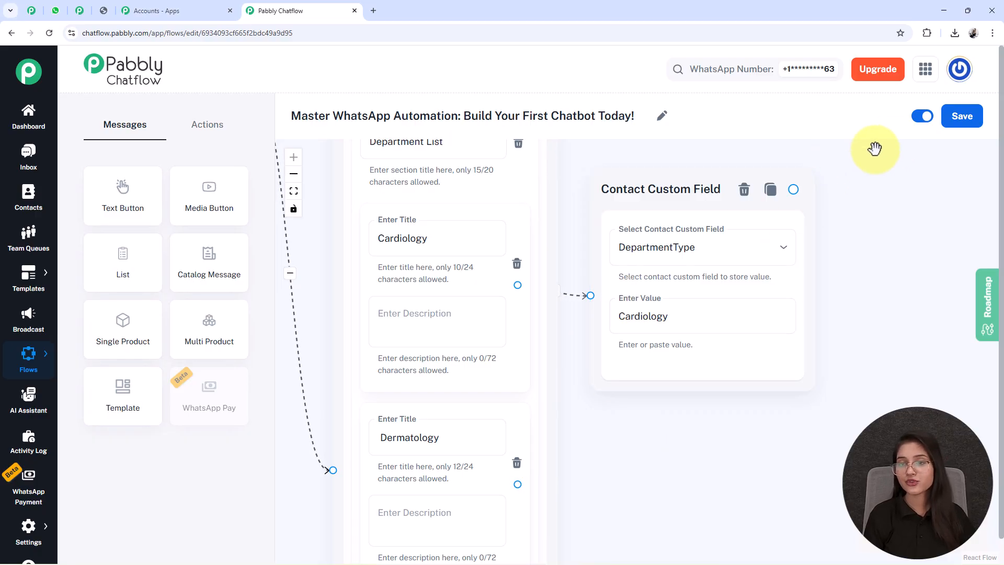
left_click(946, 126)
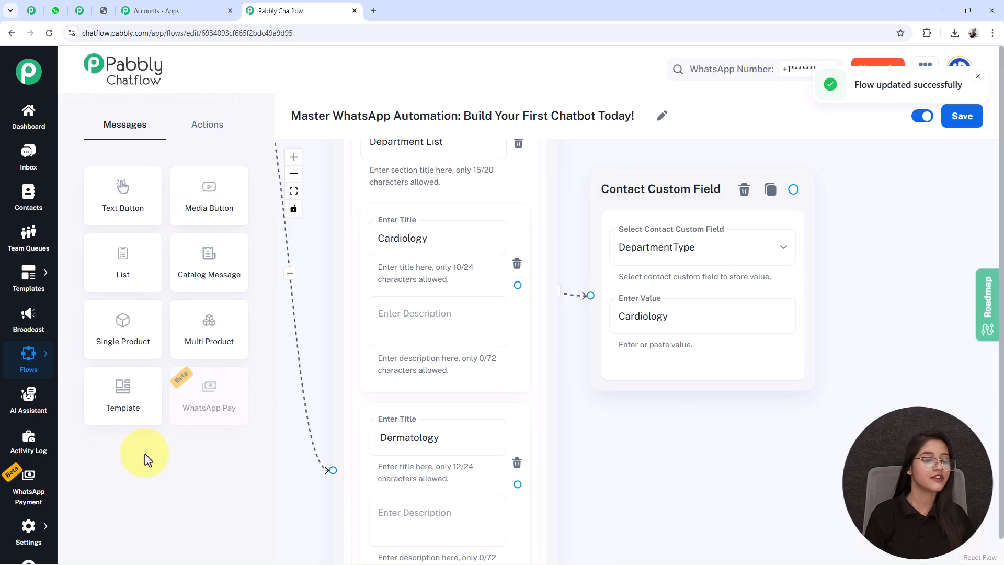
- Open the Contact Custom Fields settings page in a new browser tab and switch to it
left_click(28, 529)
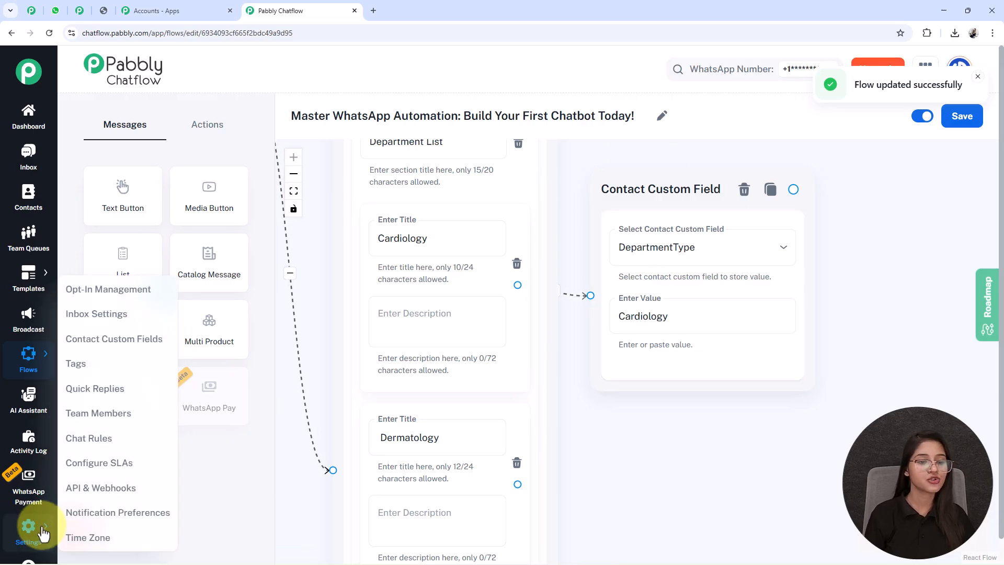
right_click(86, 341)
left_click(146, 346)
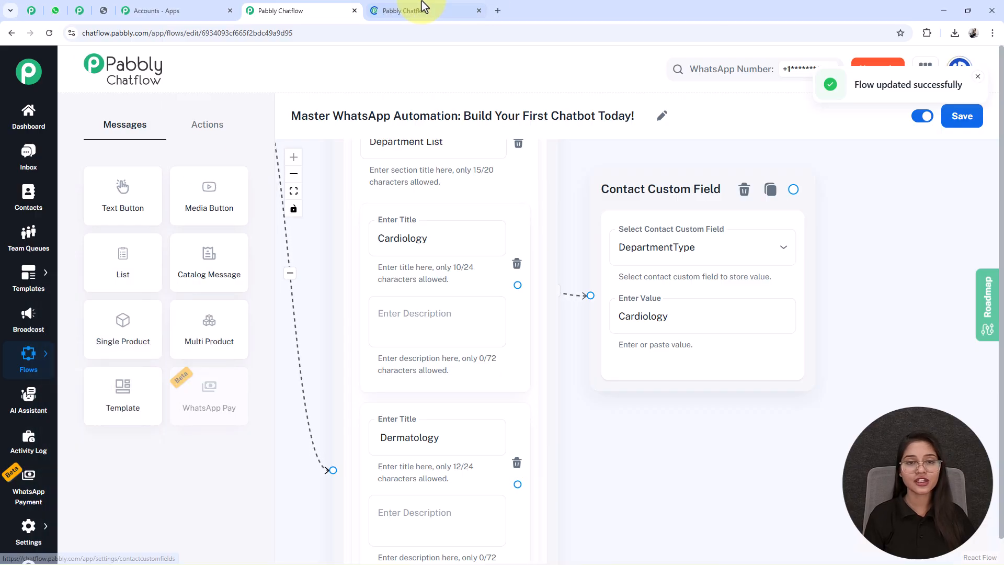
left_click(434, 7)
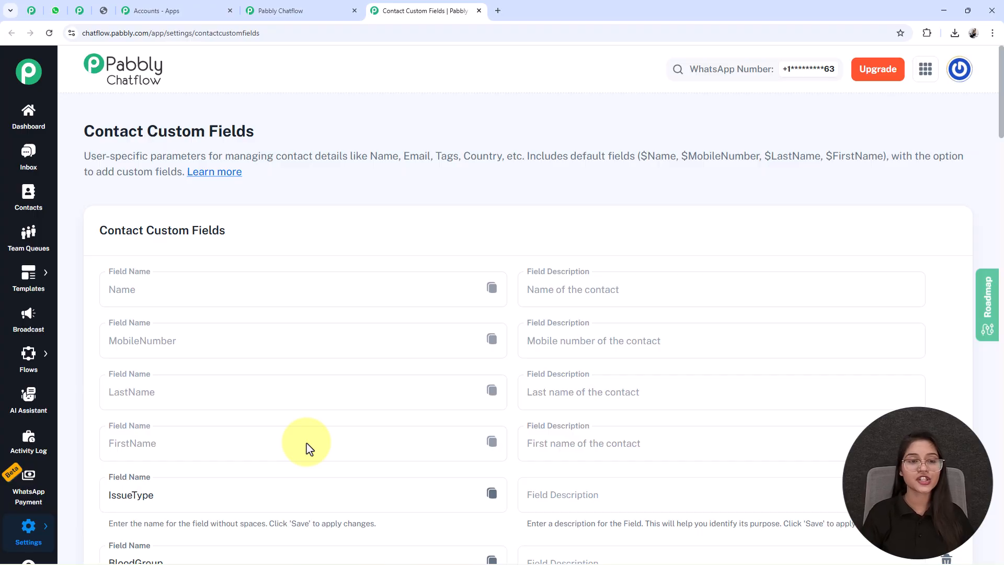
- Examine the existing contact custom fields down to the last one and add an empty field row after SessionType
scroll(309, 448, "down", 10)
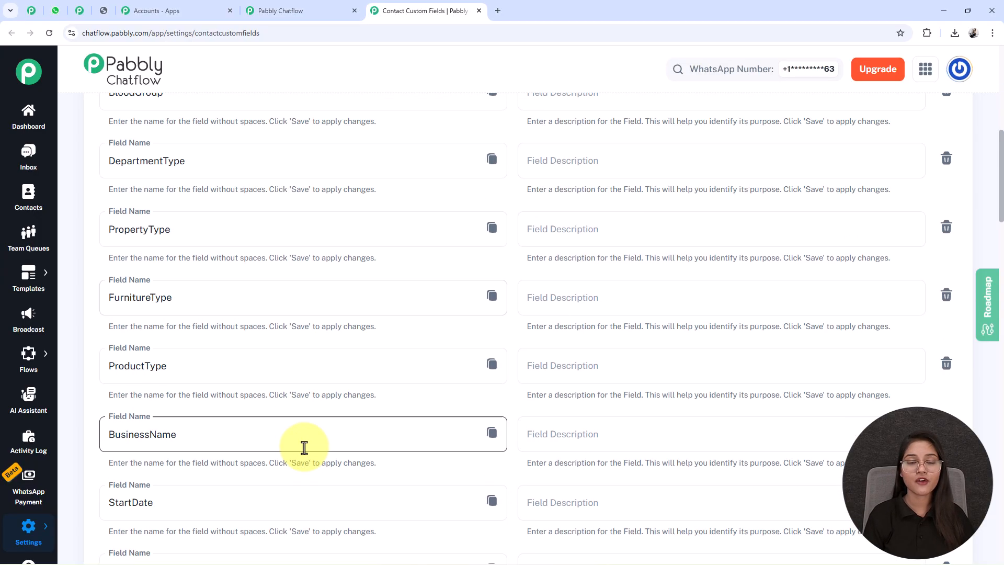
scroll(304, 447, "down", 2)
scroll(304, 448, "down", 5)
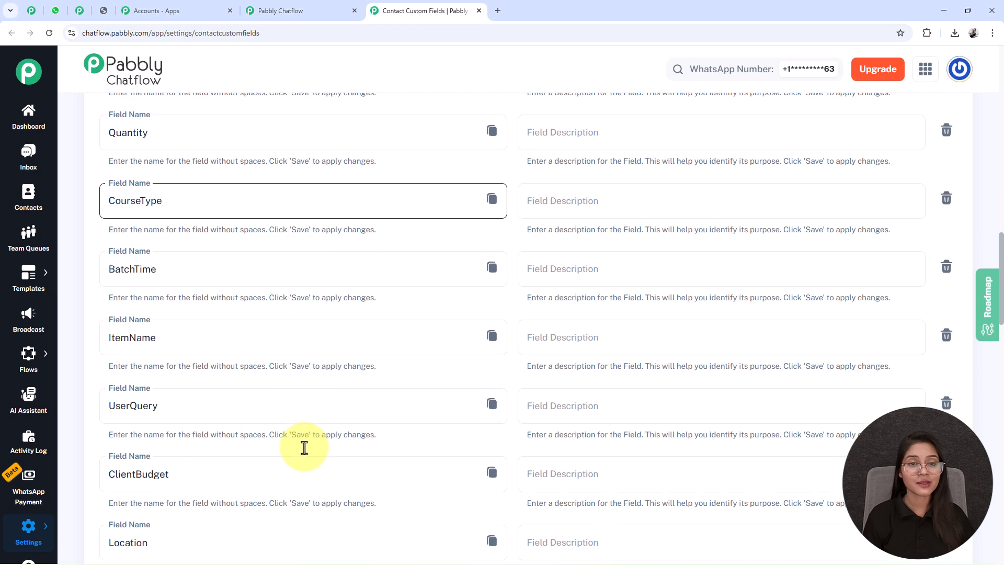
scroll(305, 447, "down", 6)
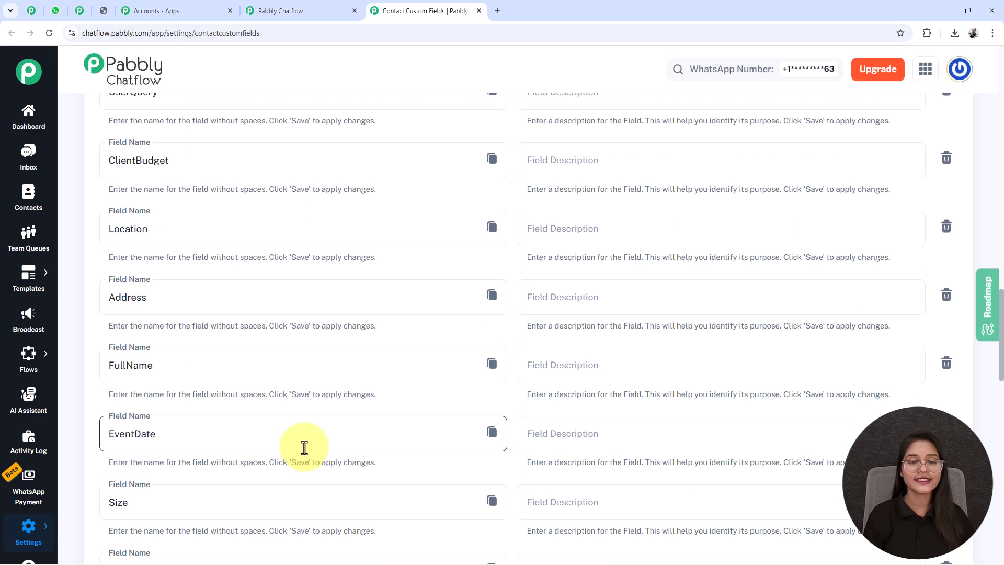
scroll(304, 447, "down", 2)
scroll(305, 447, "down", 10)
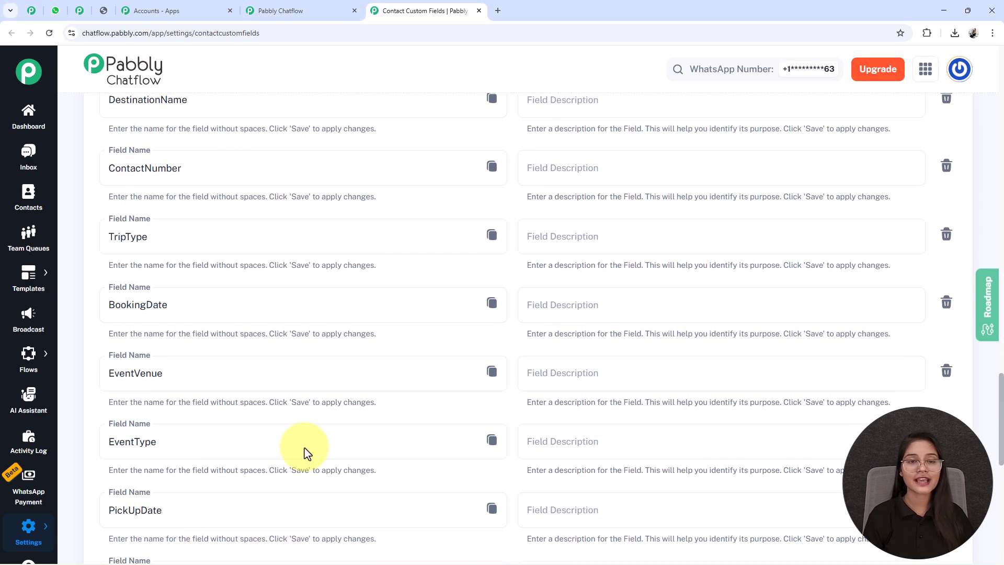
scroll(304, 448, "down", 5)
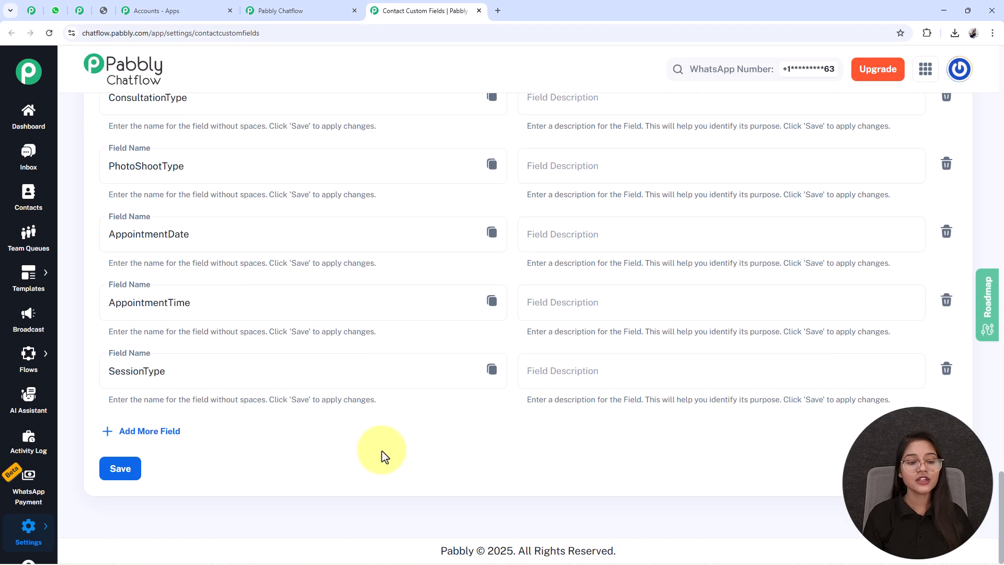
left_click(159, 431)
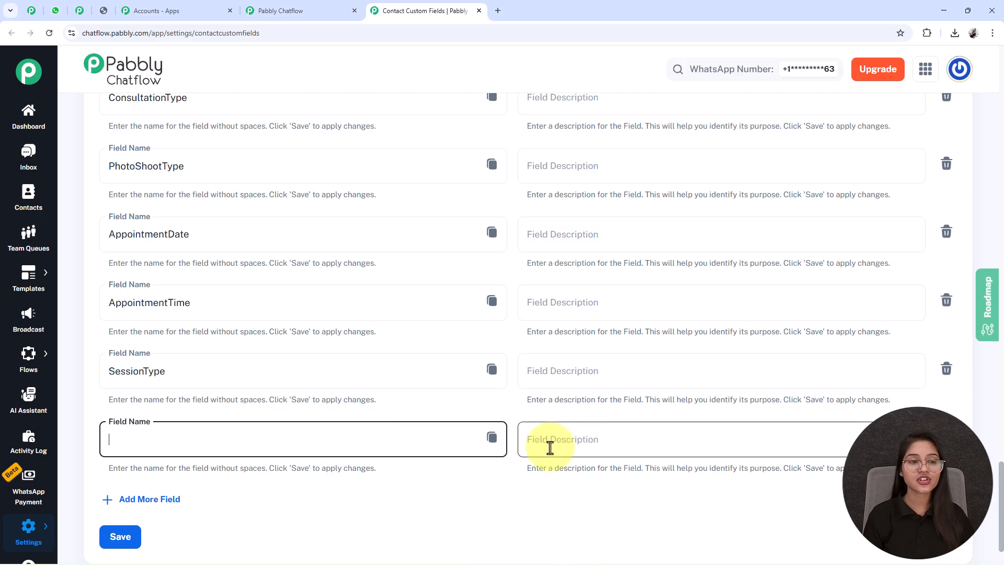
- Find the DepartmentType field among the contact custom fields, highlight its name, and close the settings page to return to the flow
scroll(549, 447, "up", 20)
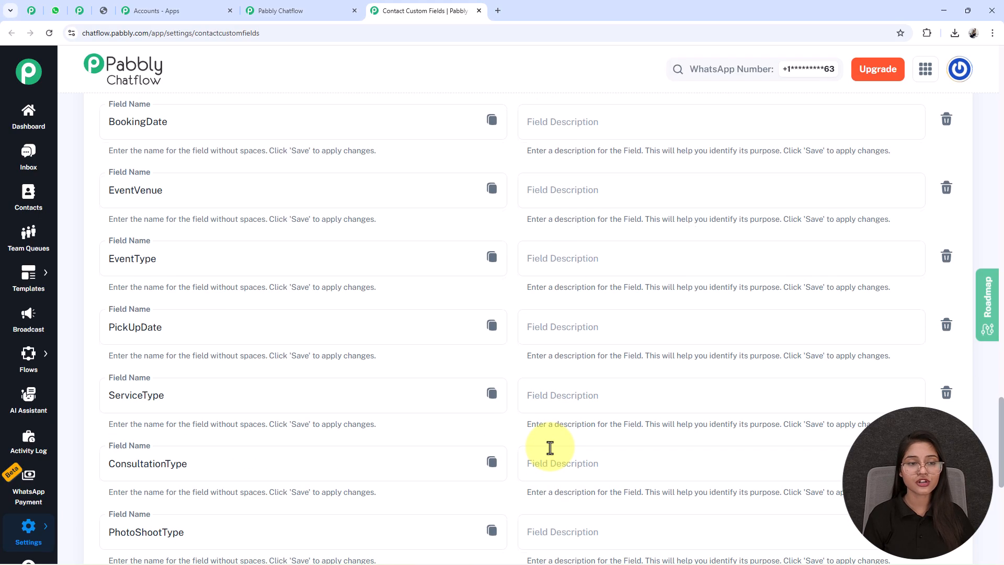
scroll(549, 447, "up", 8)
scroll(459, 392, "down", 12)
scroll(157, 199, "up", 4)
left_click(195, 167)
left_click_drag(194, 166, 24, 167)
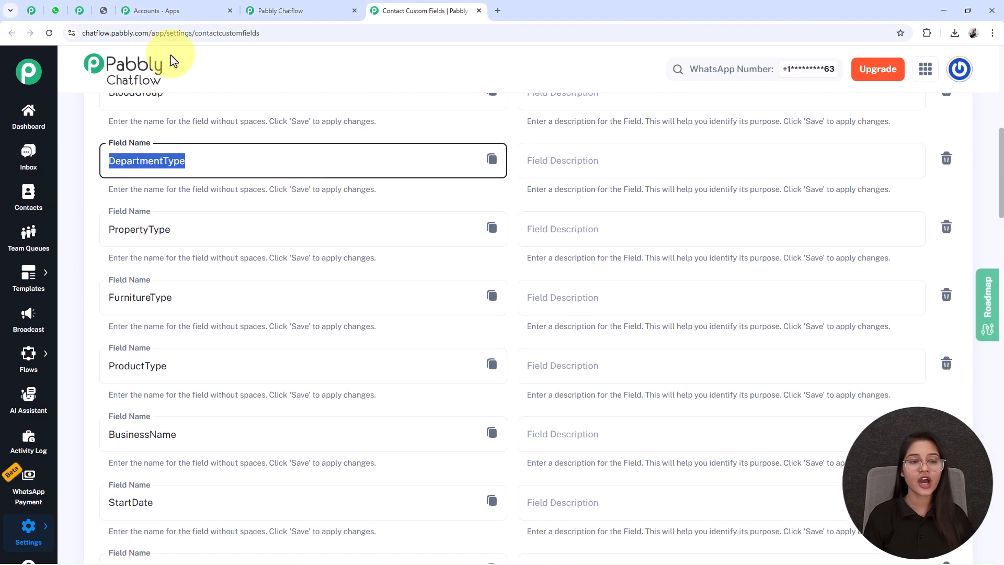
left_click(479, 10)
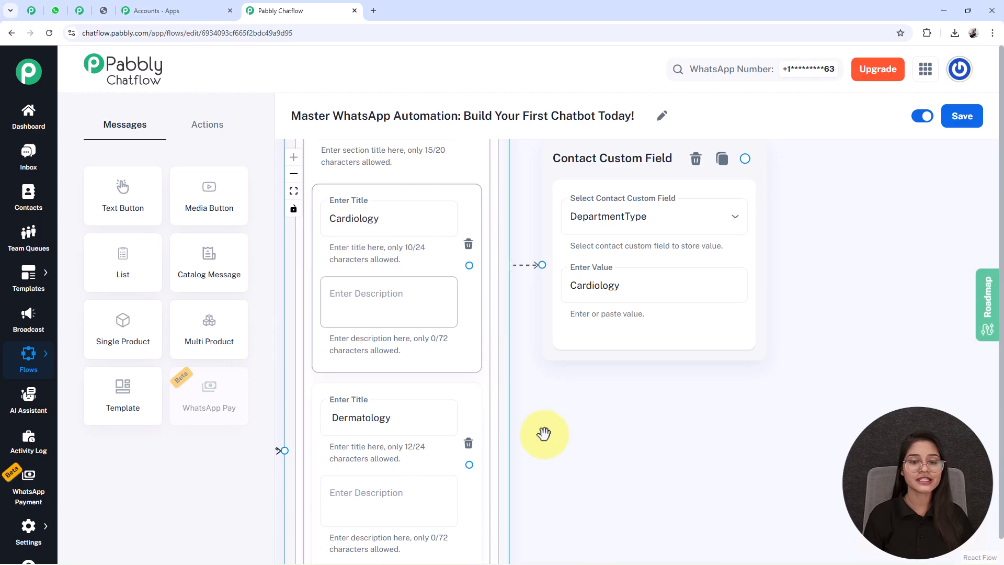
- Examine the Contact Custom Field nodes connected to the department list items in the flow
scroll(539, 429, "down", 3)
left_click_drag(601, 504, 556, 285)
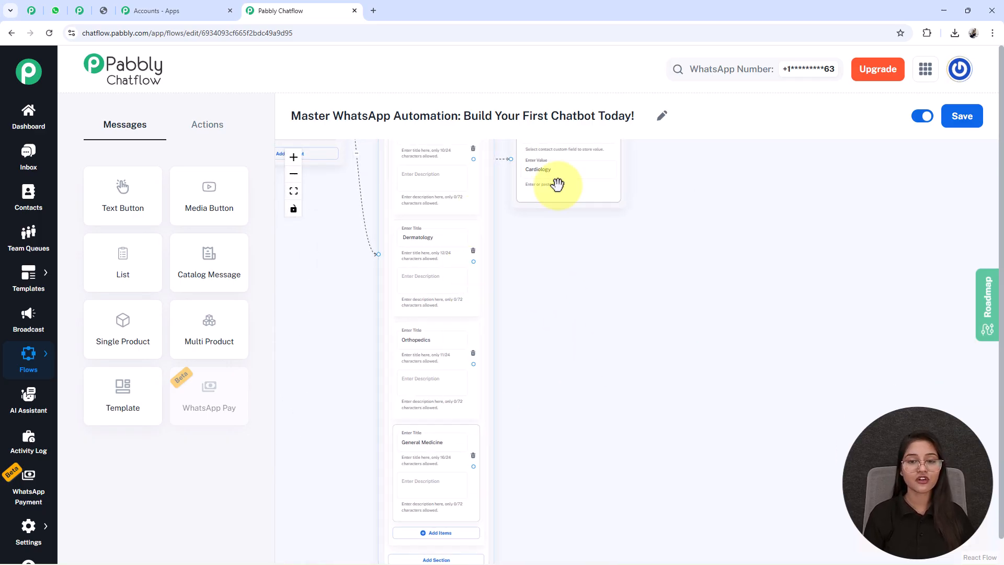
left_click_drag(557, 187, 556, 184)
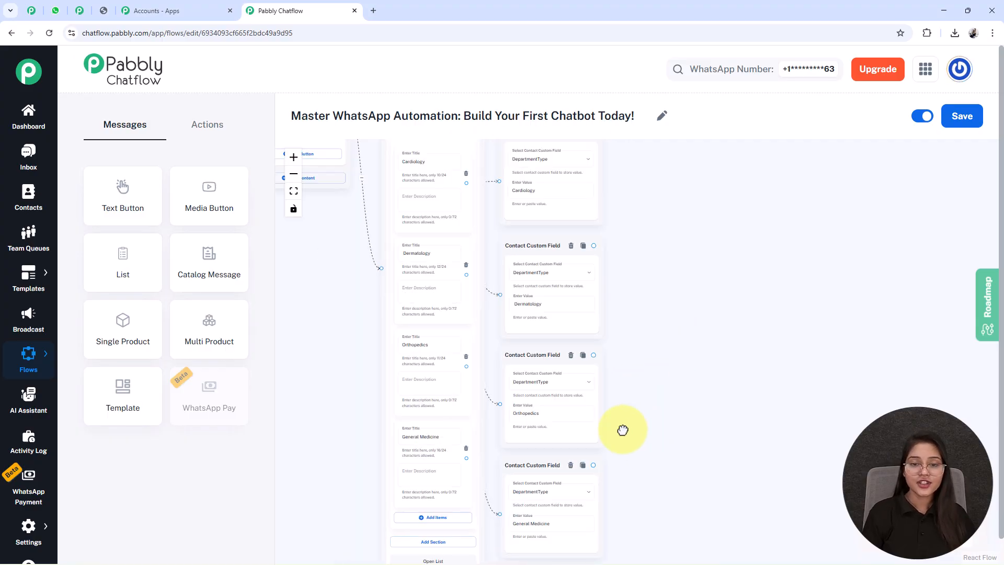
left_click_drag(623, 430, 550, 390)
scroll(476, 371, "up", 5)
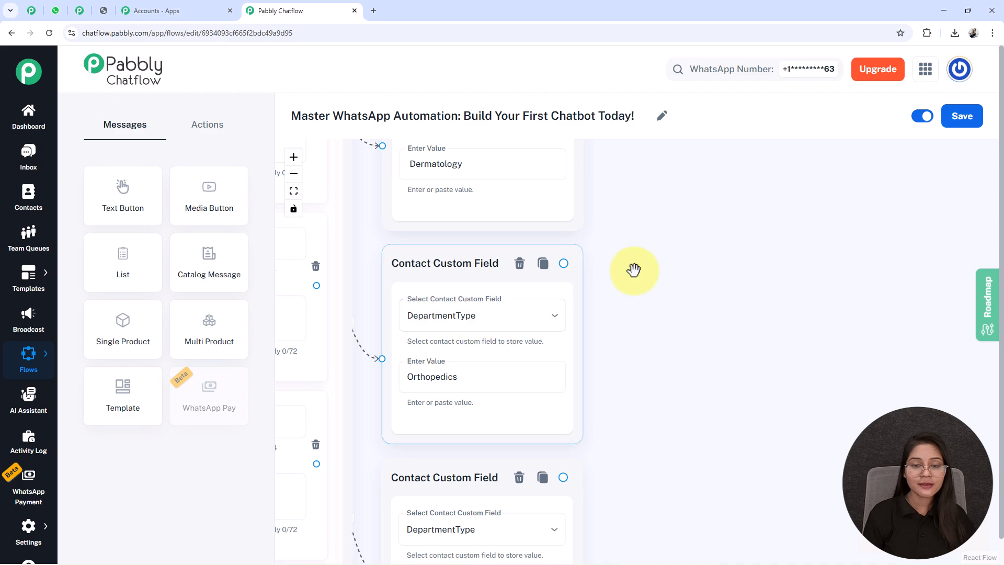
left_click_drag(635, 271, 649, 431)
left_click_drag(681, 275, 756, 319)
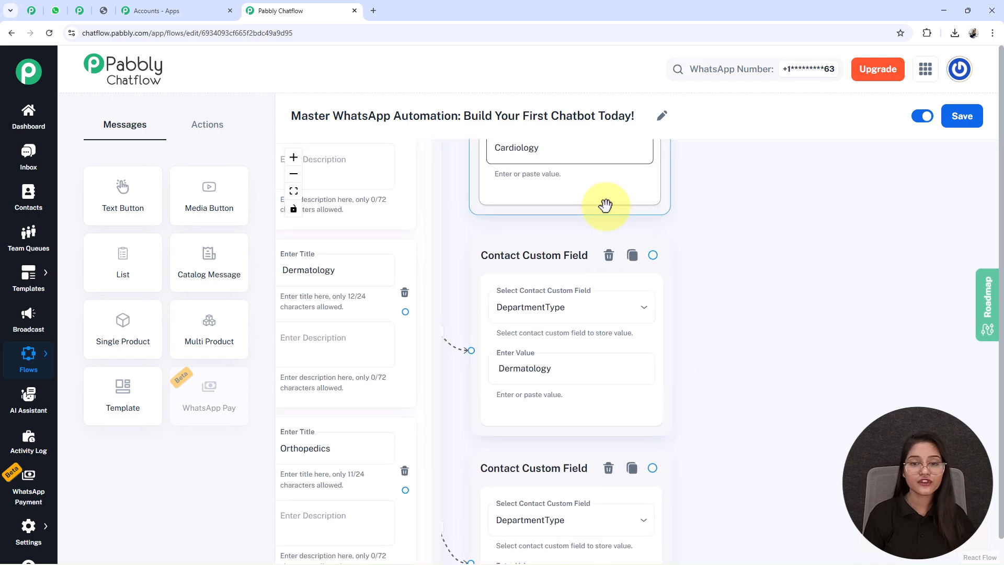
left_click_drag(704, 217, 748, 307)
left_click_drag(823, 280, 861, 94)
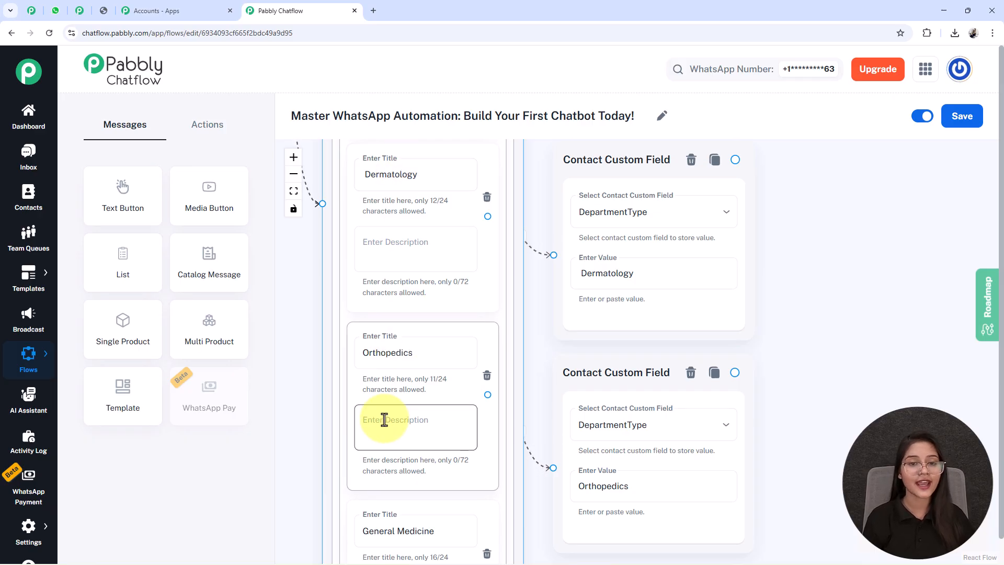
- Compare the Dermatology, Orthopedics and General Medicine item titles with the values stored in their connected custom field nodes
left_click_drag(541, 205, 570, 274)
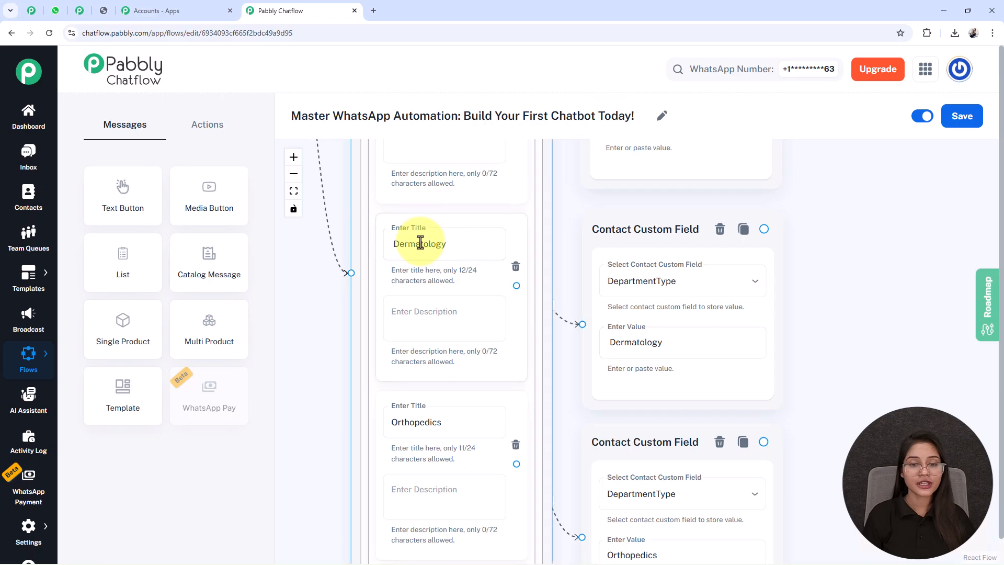
left_click_drag(823, 352, 768, 310)
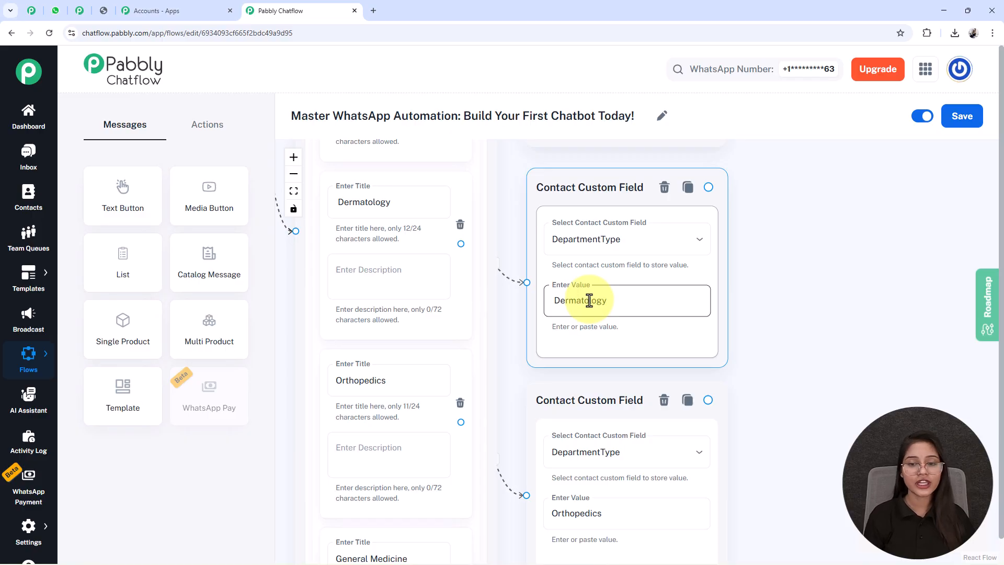
scroll(738, 306, "down", 2)
left_click_drag(766, 359, 726, 291)
left_click_drag(744, 386, 720, 280)
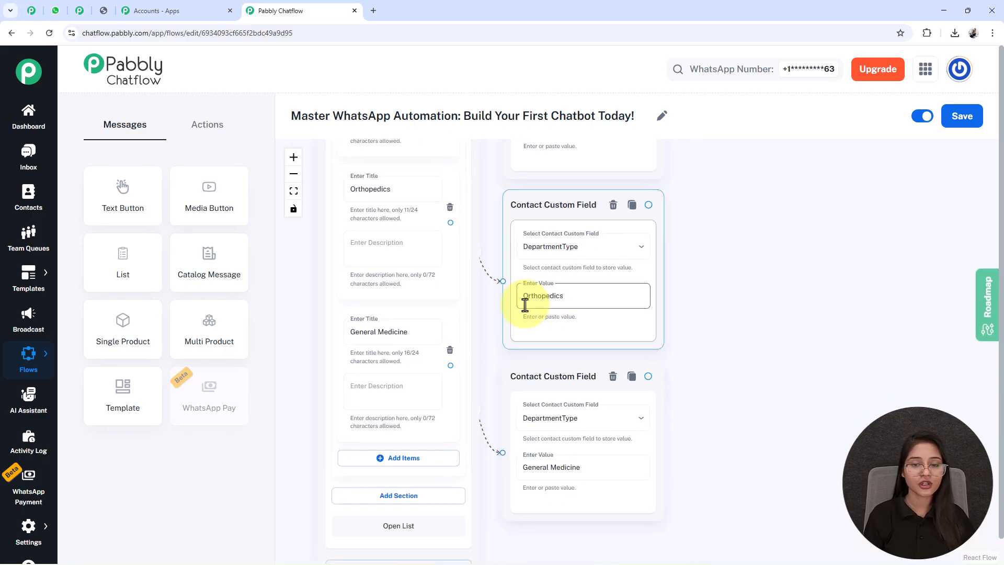
scroll(564, 473, "down", 3)
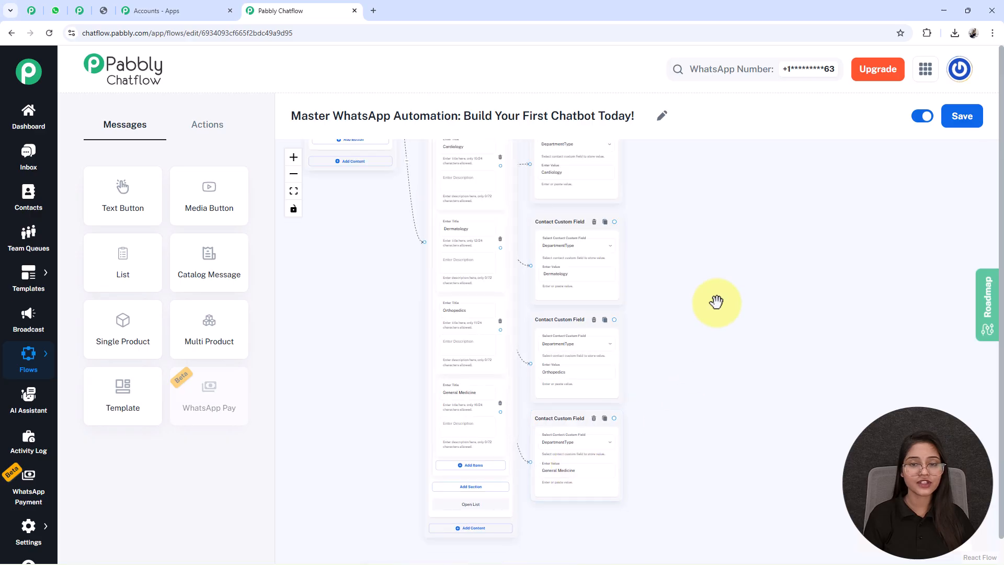
- Add an Ask Question action node beside the Contact Custom Field nodes
left_click_drag(717, 302, 685, 378)
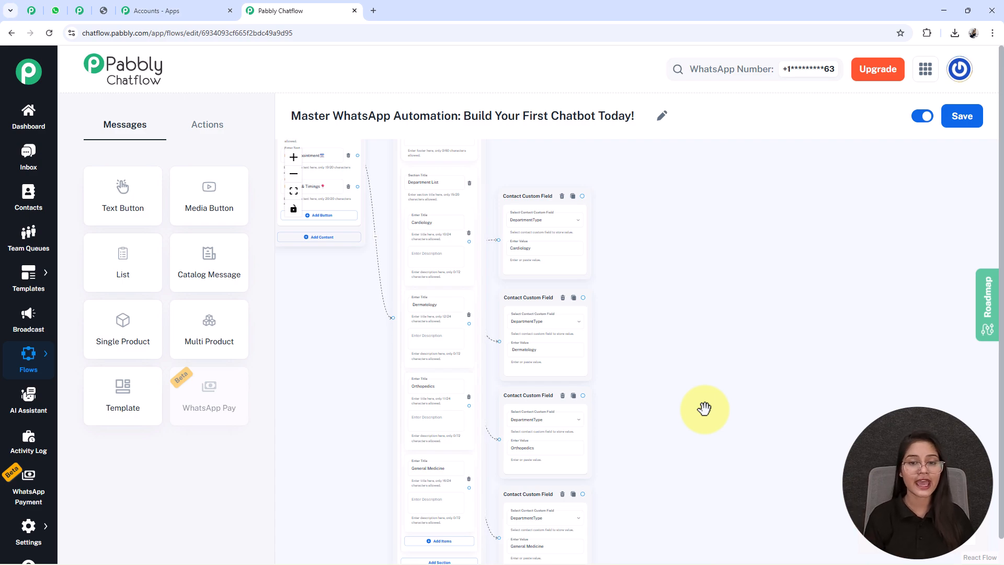
left_click_drag(704, 408, 639, 330)
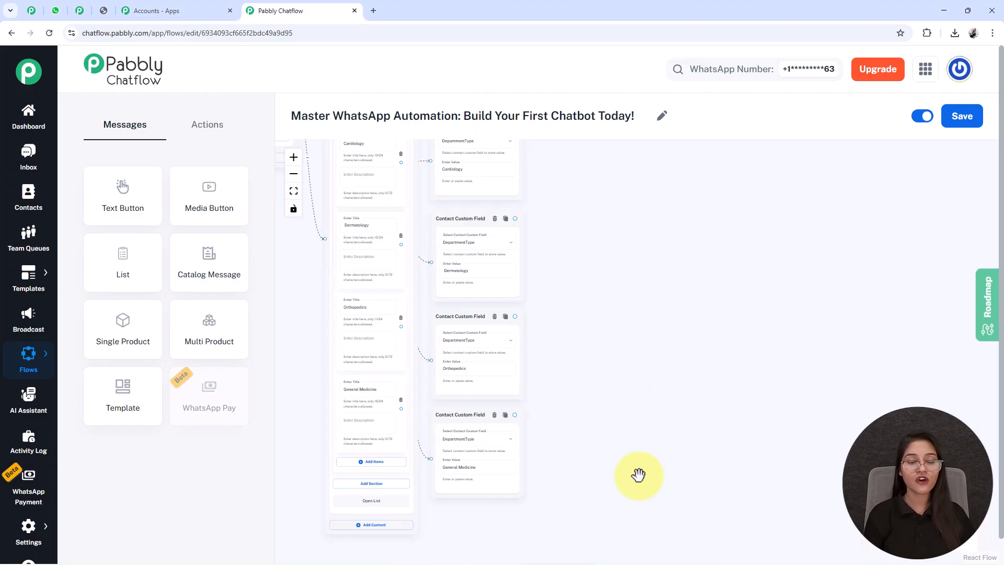
left_click(204, 128)
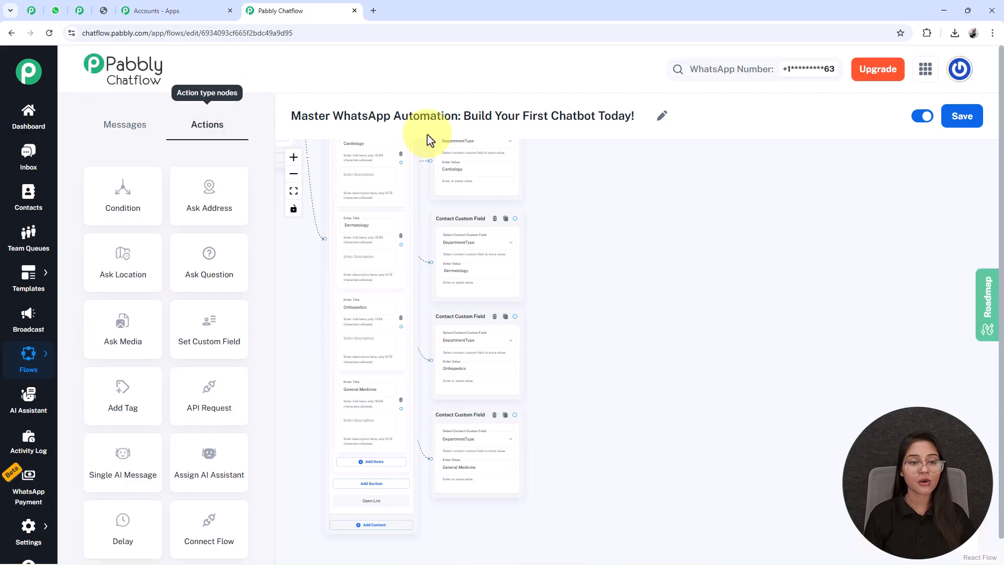
scroll(256, 288, "down", 1)
left_click_drag(303, 287, 449, 500)
left_click_drag(364, 240, 717, 473)
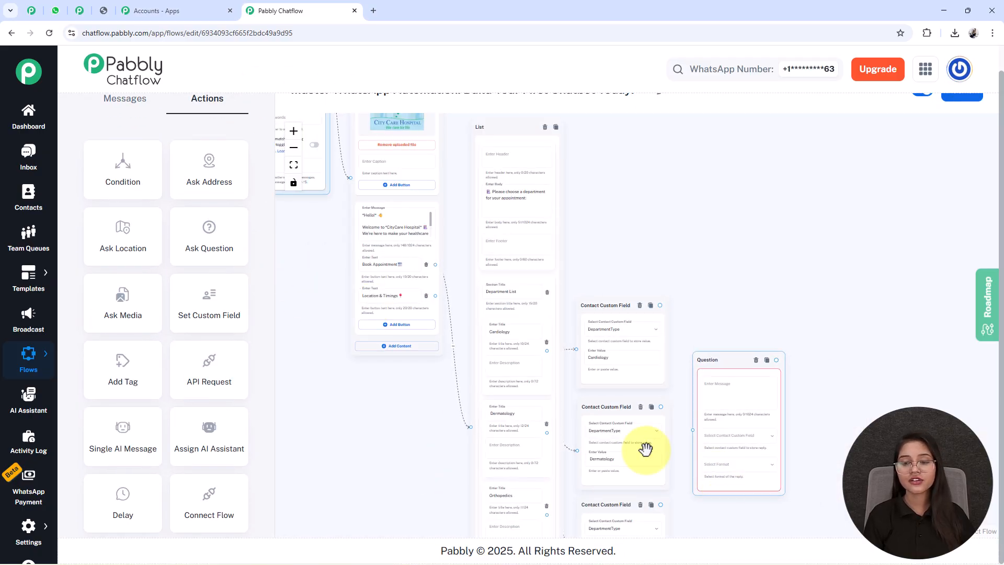
- Enter "👤 *Can I have your full name?*" as the message of the new Question node
scroll(315, 271, "up", 1)
scroll(645, 285, "up", 5)
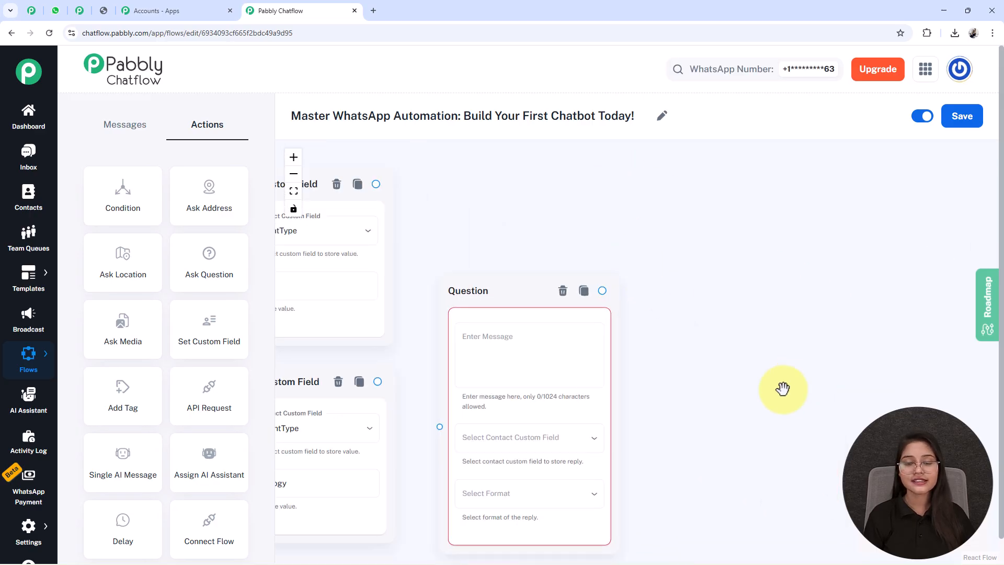
left_click(556, 259)
type("👤 *Can I have your full name?*")
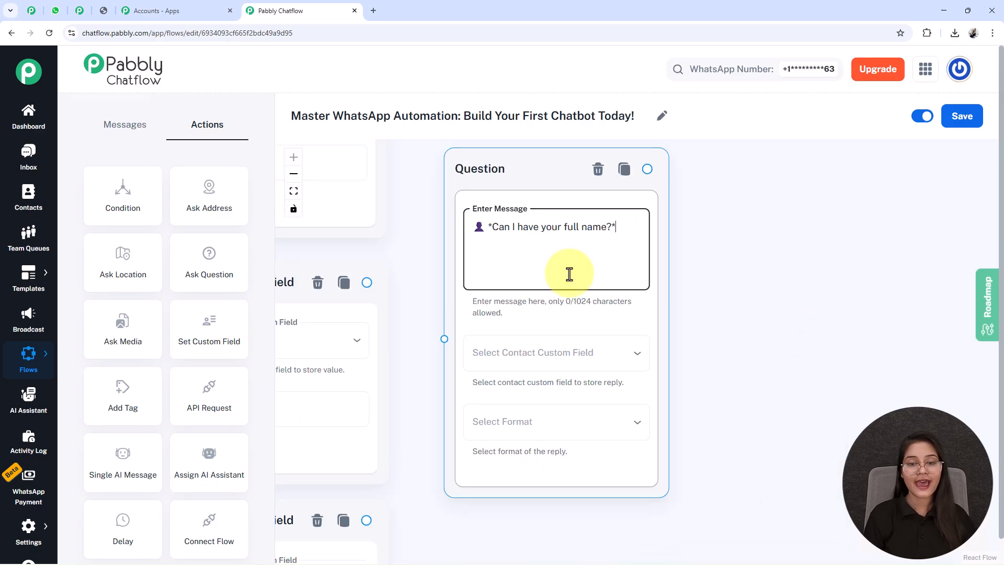
- Store the question's reply in the FullName contact custom field and set the reply format to Text
left_click(560, 361)
scroll(549, 523, "down", 2)
scroll(523, 528, "down", 6)
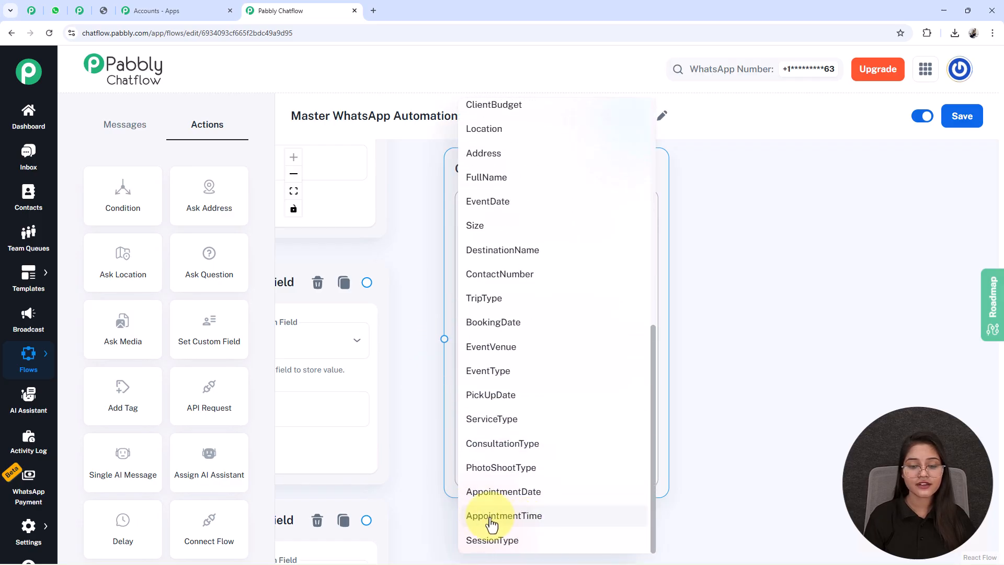
left_click(492, 426)
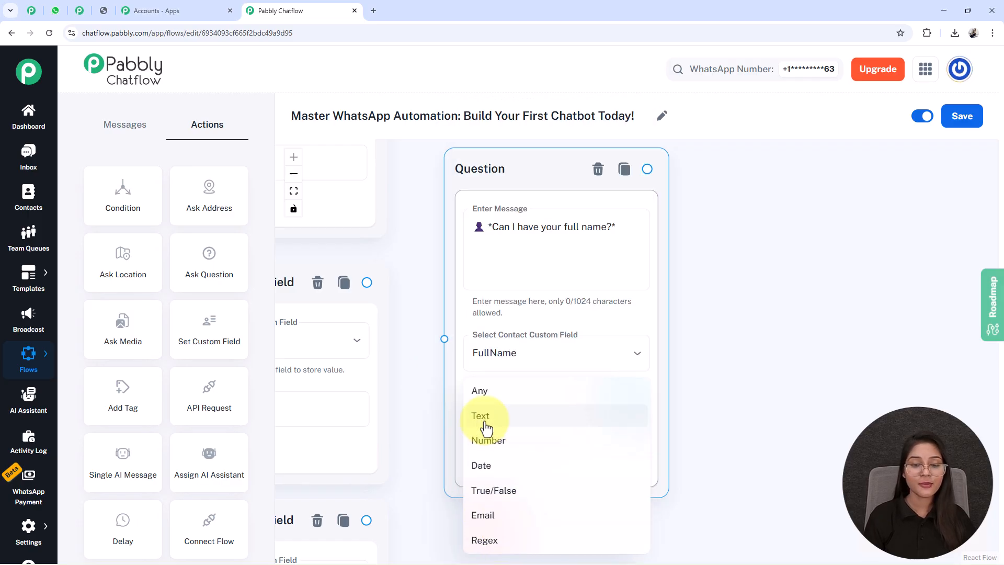
left_click(486, 420)
- Review the Question node's message, available reply formats and number of attempts
scroll(737, 503, "down", 3)
left_click(527, 338)
left_click(527, 338)
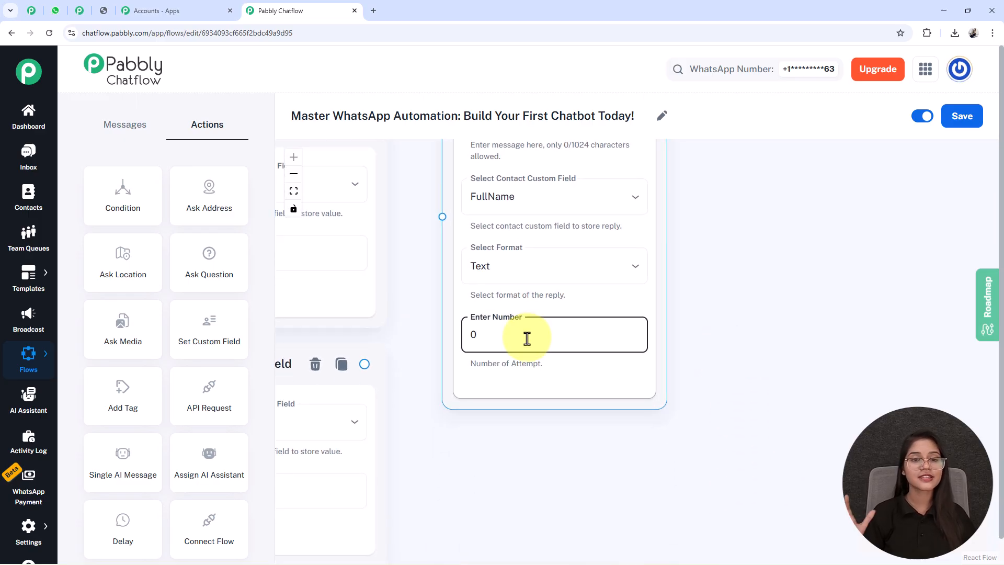
scroll(763, 277, "up", 3)
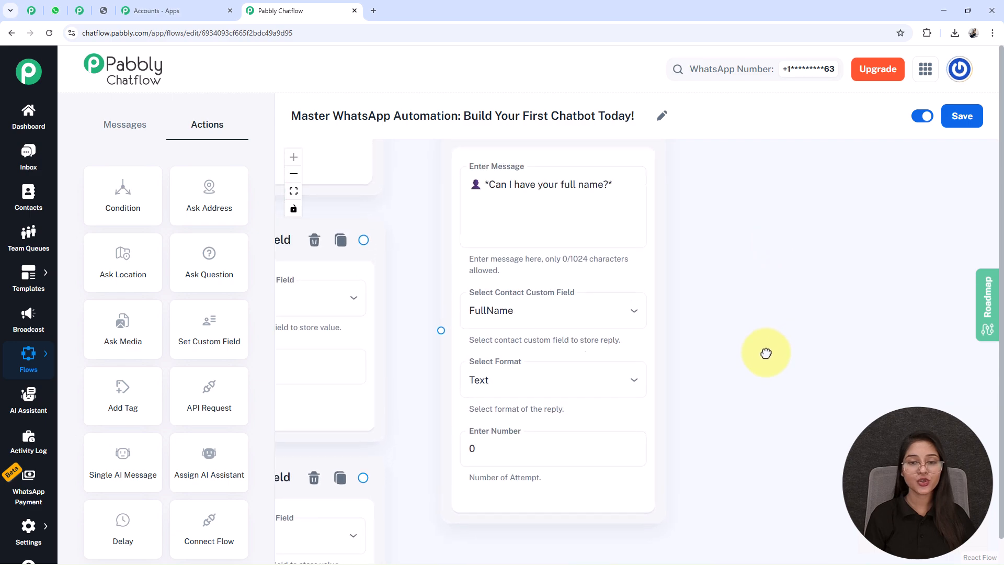
triple_click(534, 212)
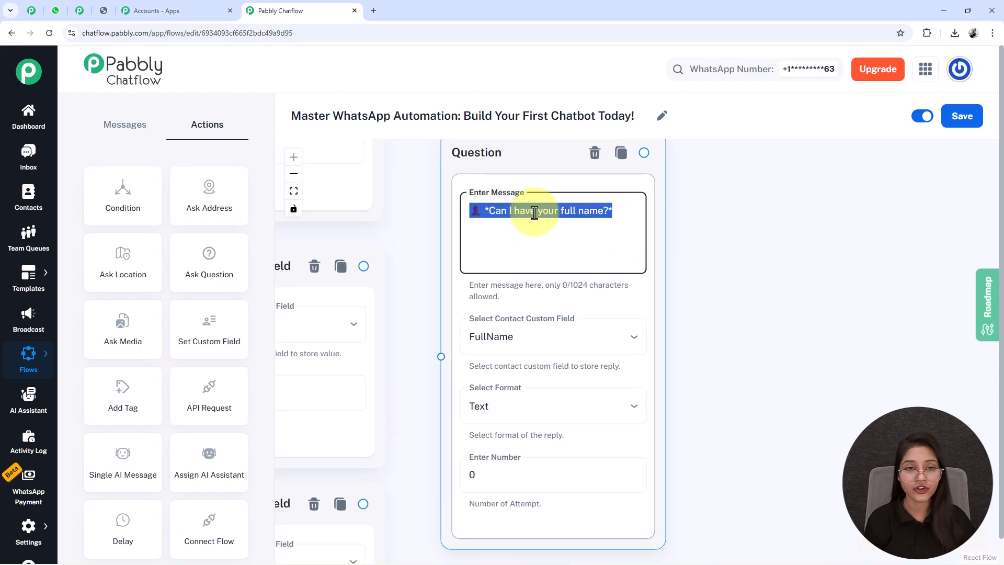
left_click(739, 397)
left_click_drag(742, 418, 759, 324)
left_click(523, 311)
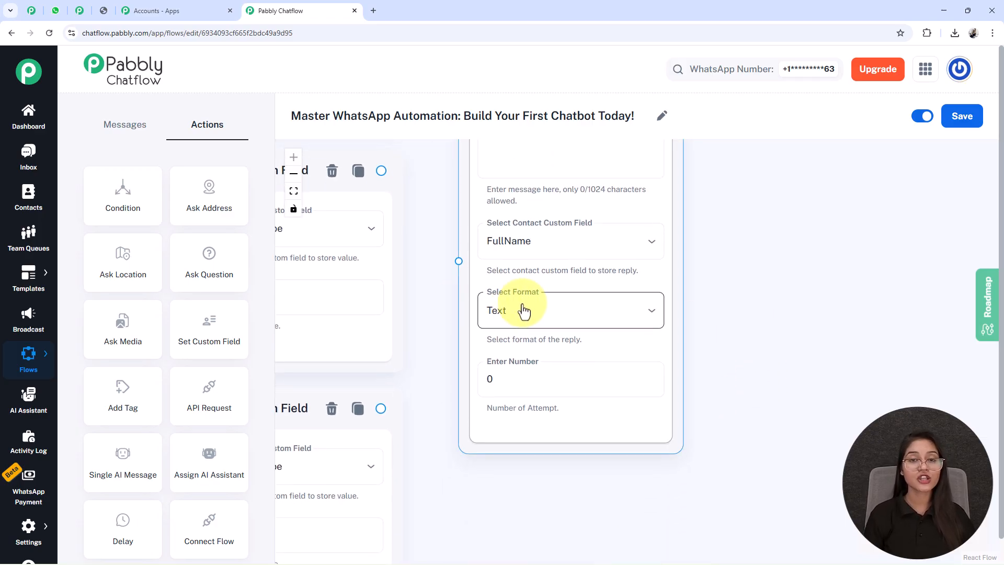
left_click(523, 311)
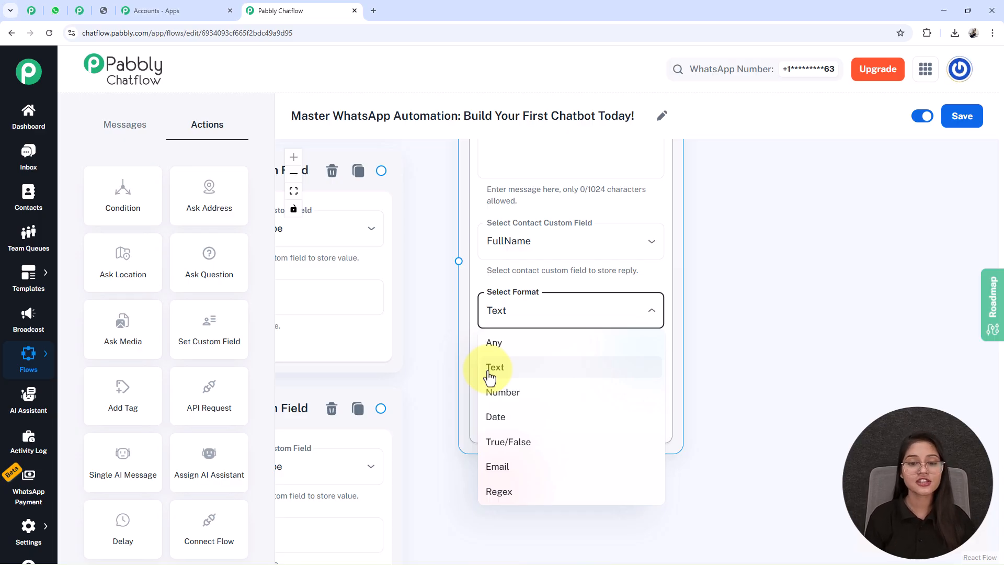
left_click(727, 320)
left_click_drag(724, 426, 714, 402)
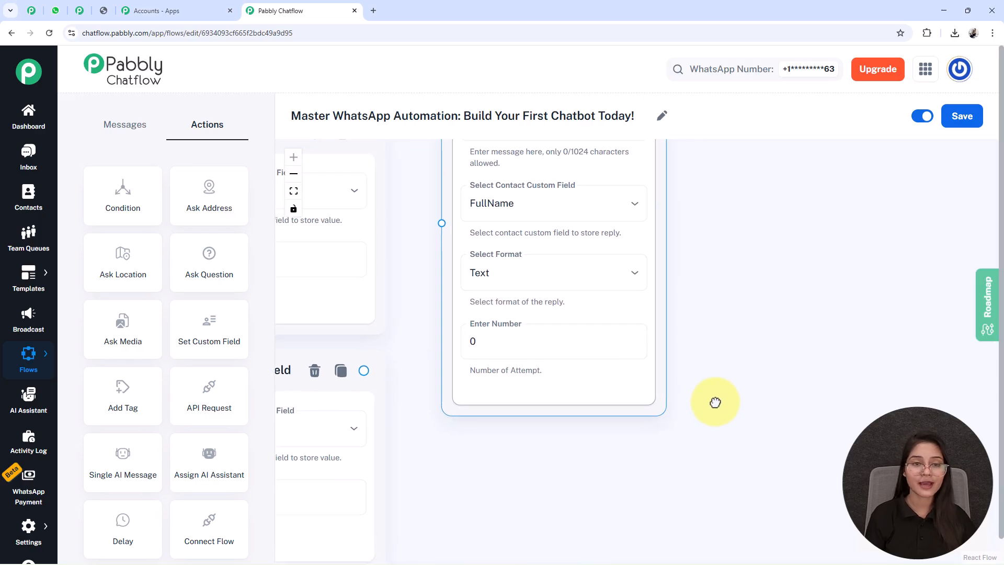
- Try 1 as the Question node's number of attempts, and restore it to 0
left_click(509, 345)
key("BackSpace")
type("1")
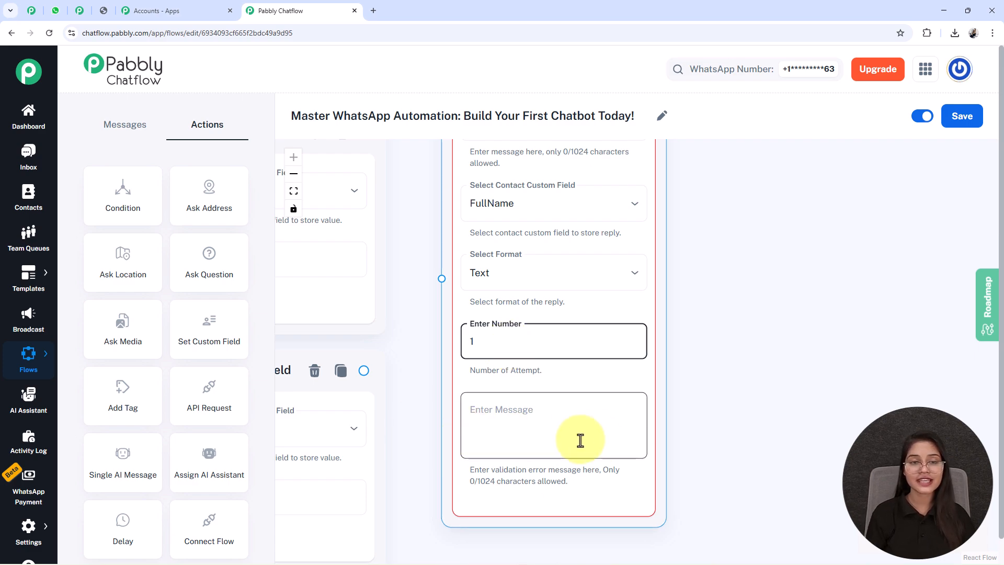
key("BackSpace")
type("0")
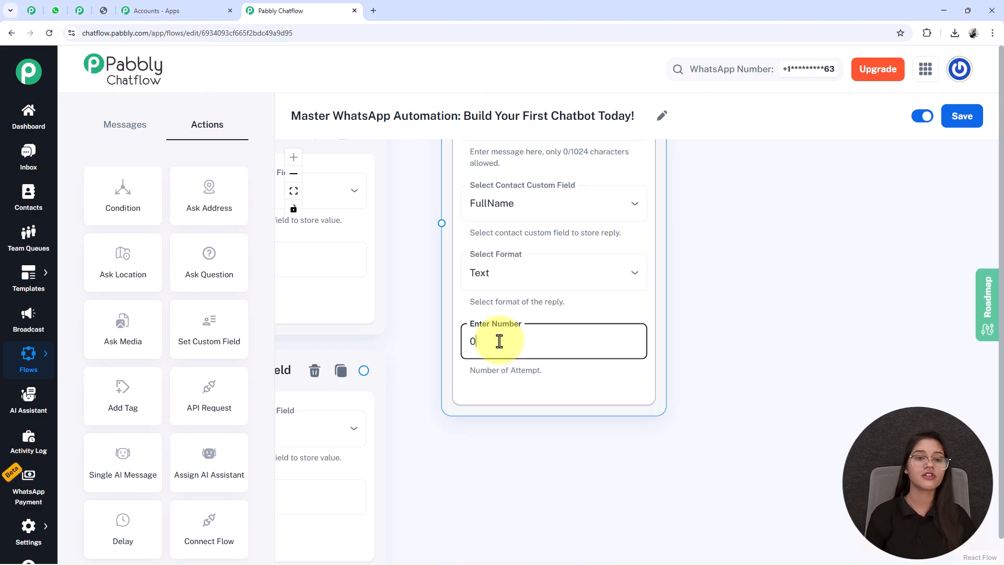
scroll(518, 300, "down", 5)
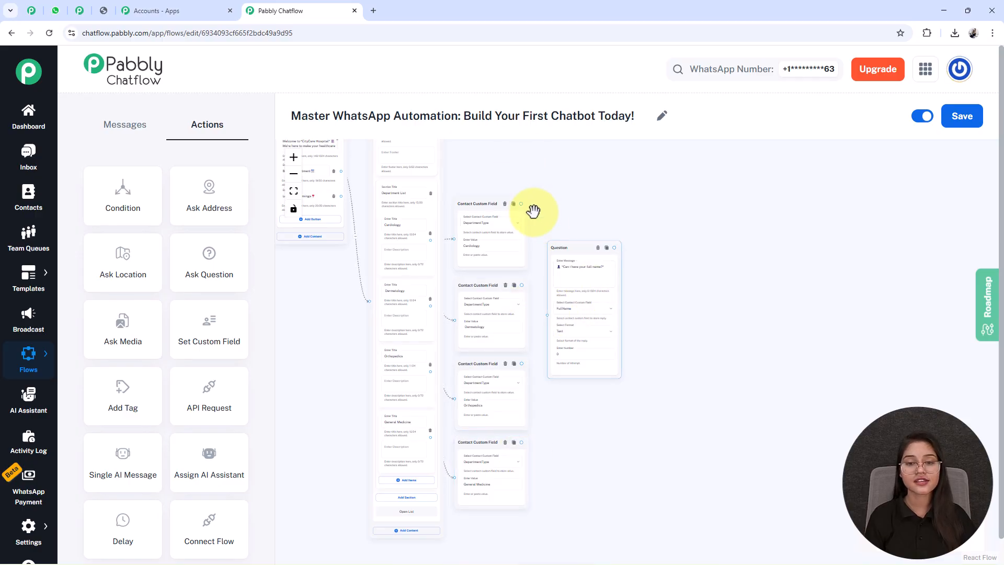
- Connect the four department Contact Custom Field nodes to the Question node that asks for the full name
left_click_drag(658, 332, 583, 328)
scroll(584, 327, "up", 5)
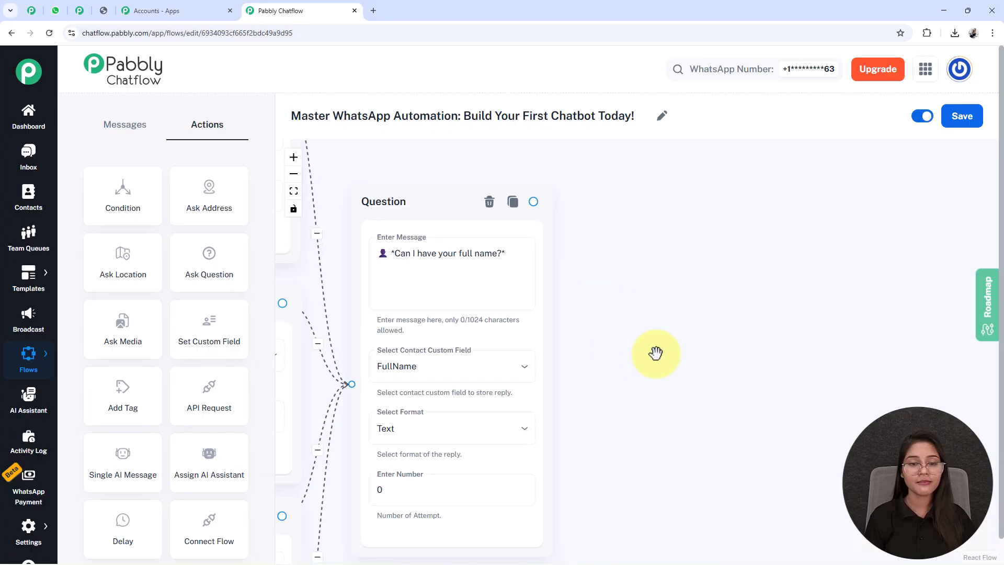
left_click_drag(655, 354, 597, 292)
scroll(598, 293, "down", 1)
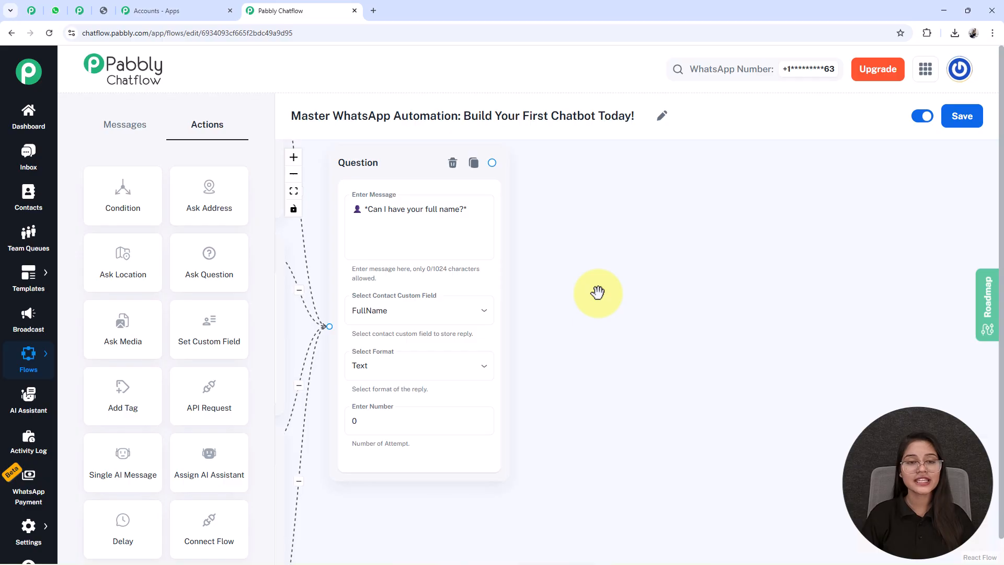
left_click_drag(585, 304, 549, 327)
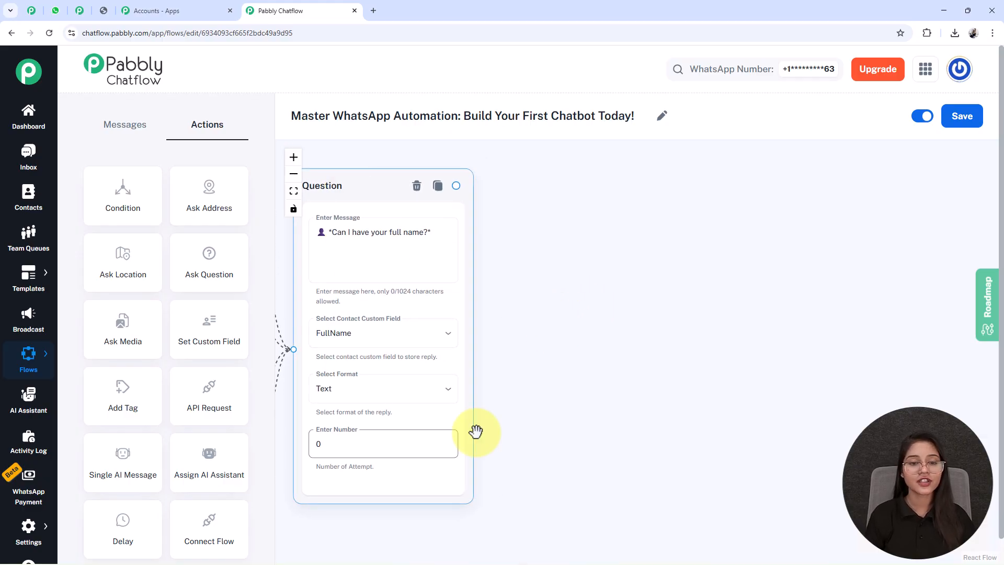
left_click_drag(521, 410, 547, 417)
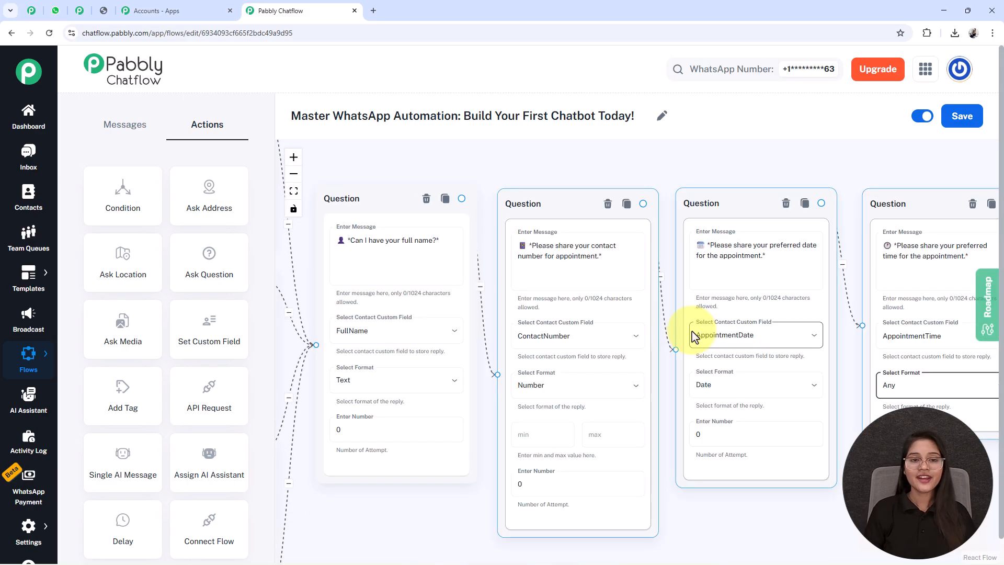
- Review the messages, contact custom fields and reply formats of the contact number, preferred date and preferred time Question nodes
left_click_drag(743, 506, 605, 476)
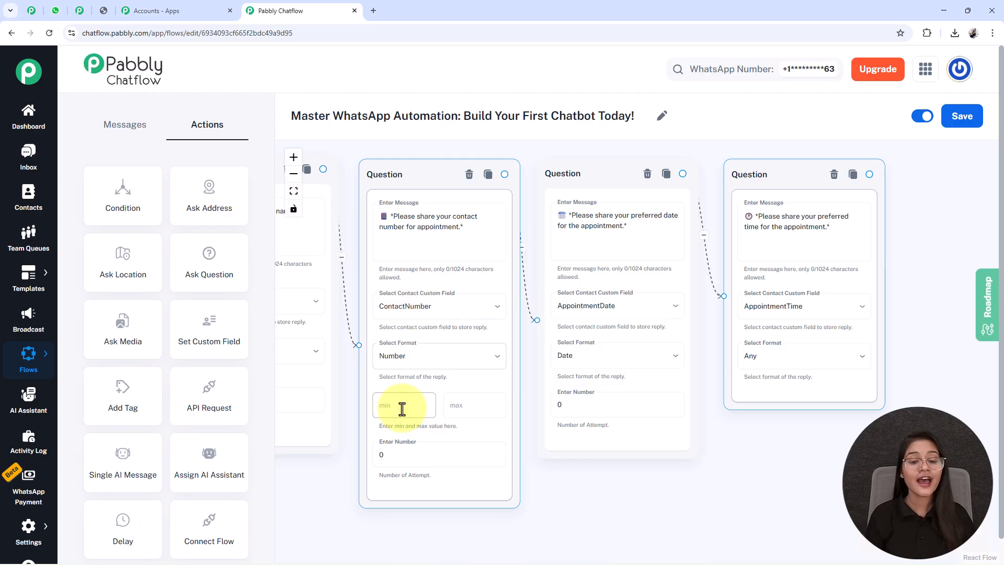
scroll(401, 408, "up", 3)
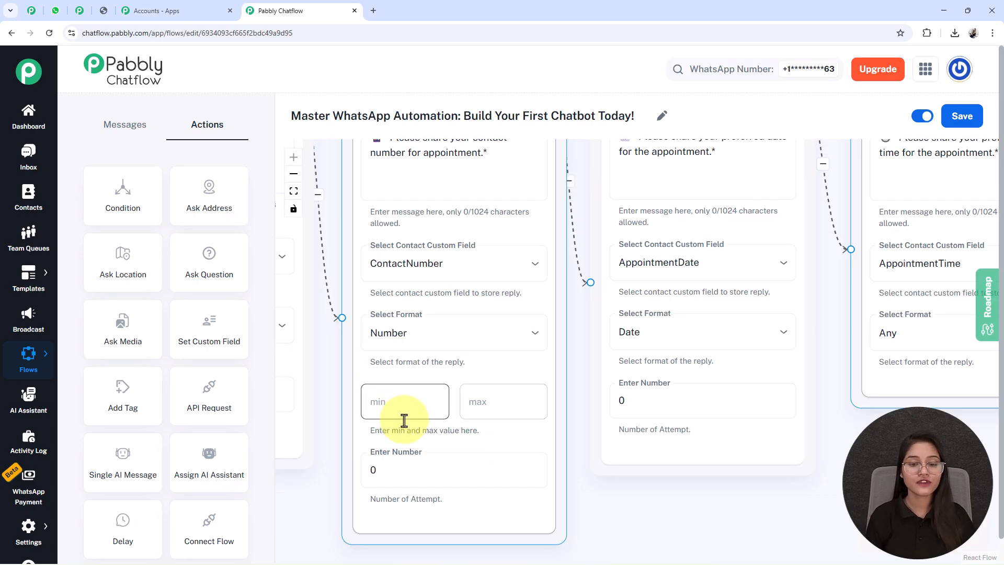
scroll(511, 459, "down", 3)
left_click_drag(648, 497, 538, 484)
scroll(517, 290, "up", 2)
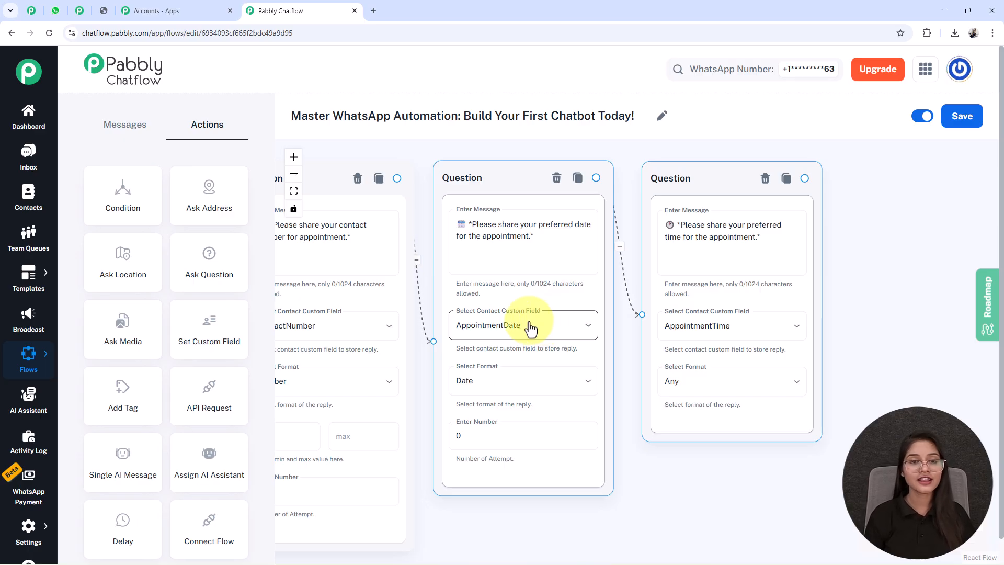
left_click_drag(692, 460, 514, 461)
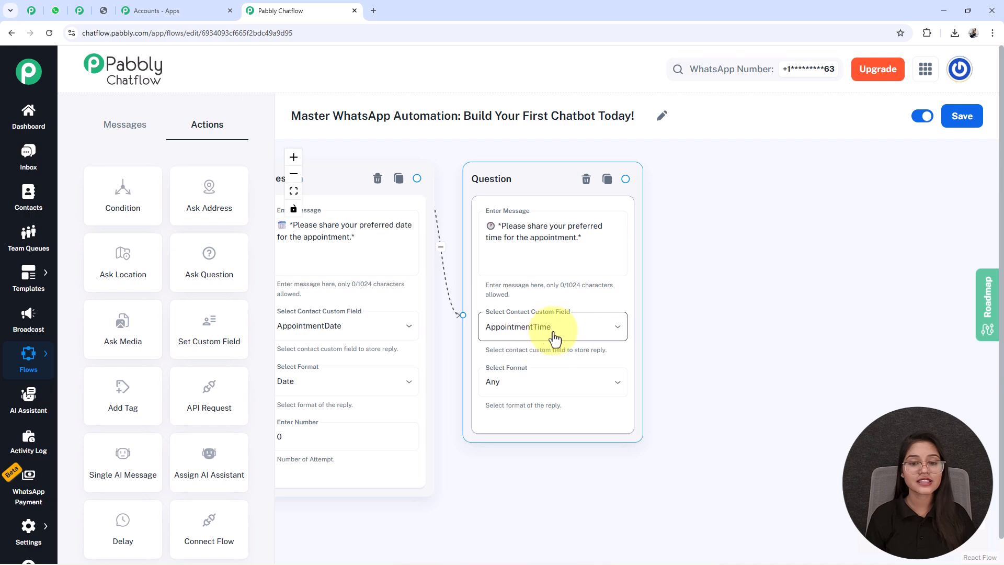
scroll(518, 428, "down", 1)
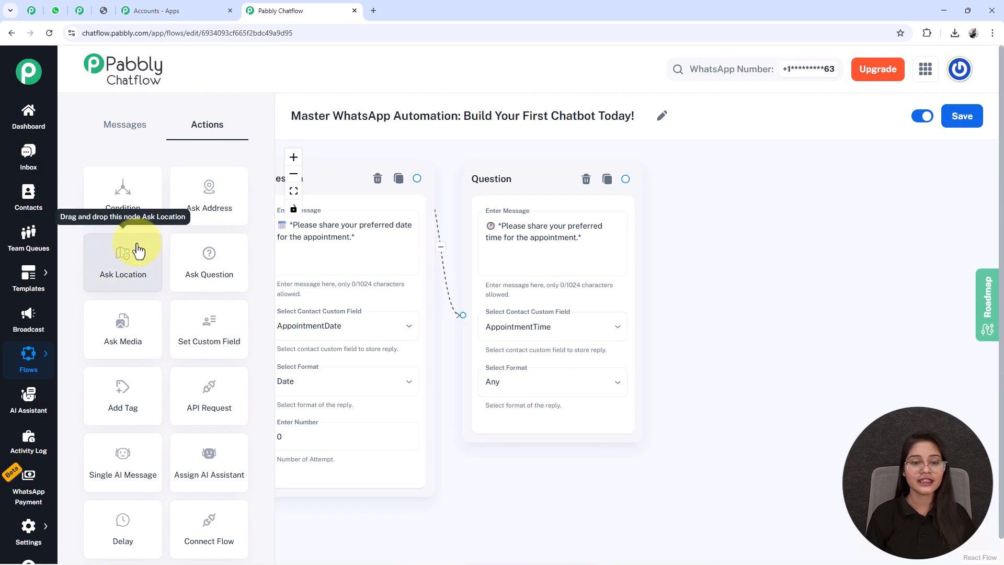
- Examine how the department fields and the chain of Question nodes are linked across the whole flow
scroll(405, 347, "down", 5)
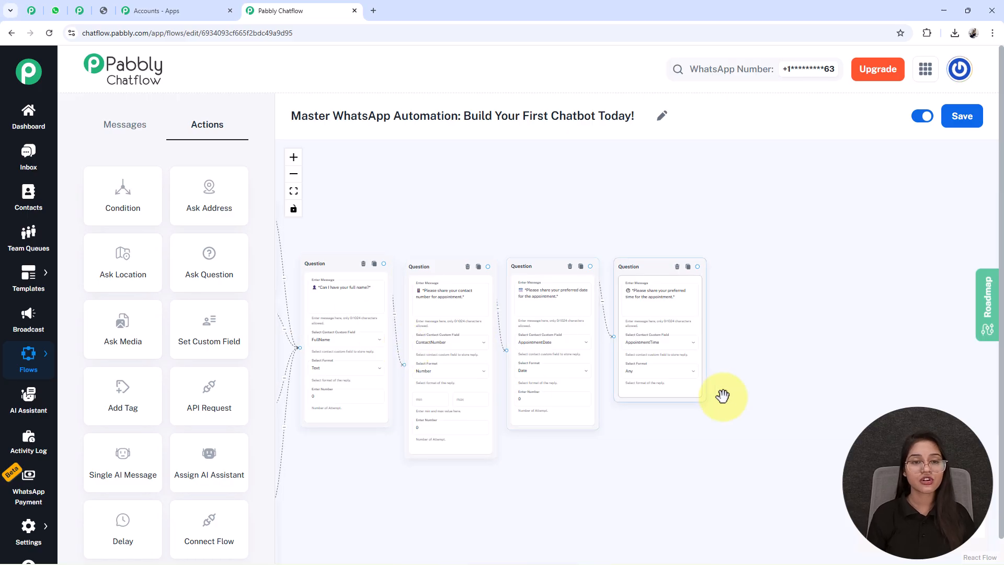
scroll(688, 499, "down", 5)
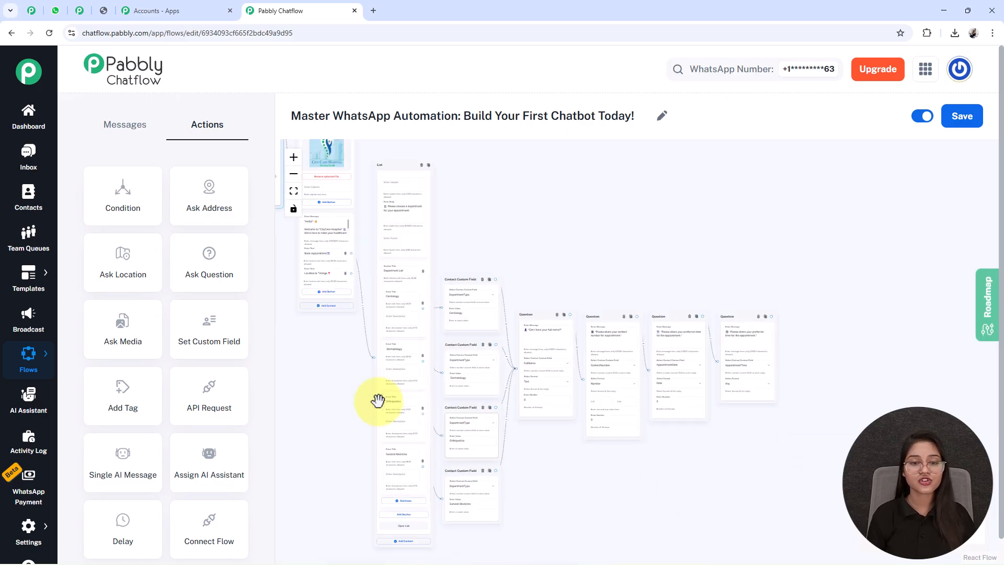
scroll(572, 437, "up", 5)
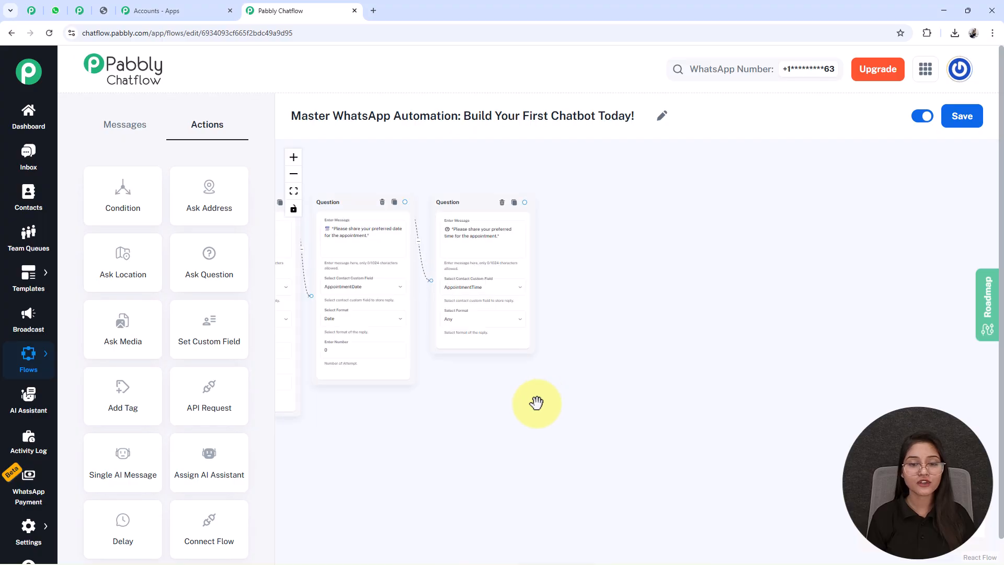
scroll(750, 453, "down", 3)
scroll(786, 424, "down", 2)
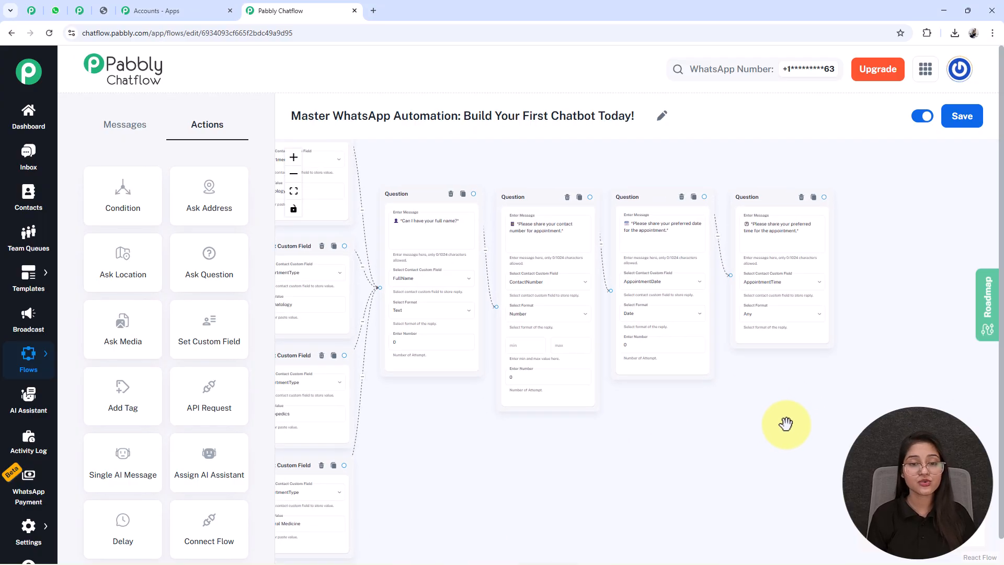
scroll(785, 424, "down", 1)
scroll(786, 424, "down", 3)
scroll(571, 226, "down", 1)
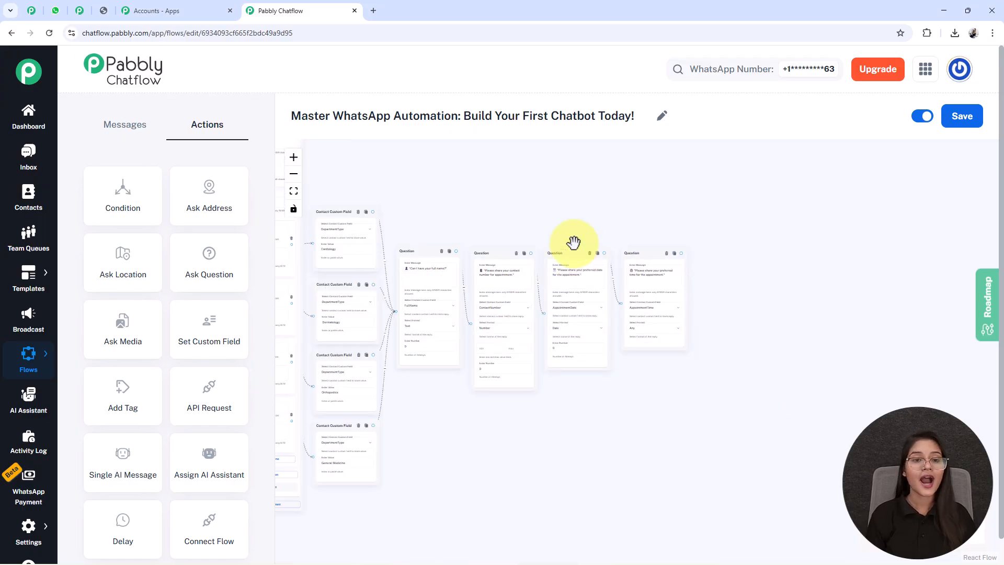
scroll(779, 293, "up", 3)
scroll(750, 293, "down", 2)
- Add a Text Button node and place it after the preferred time Question node at the end of the flow
left_click(116, 135)
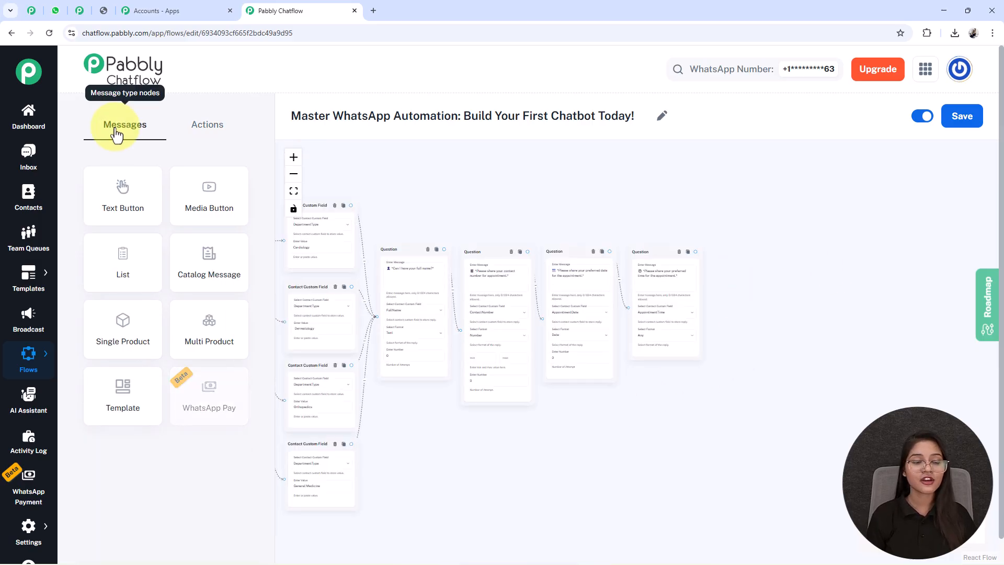
scroll(422, 174, "down", 2)
left_click_drag(422, 174, 624, 257)
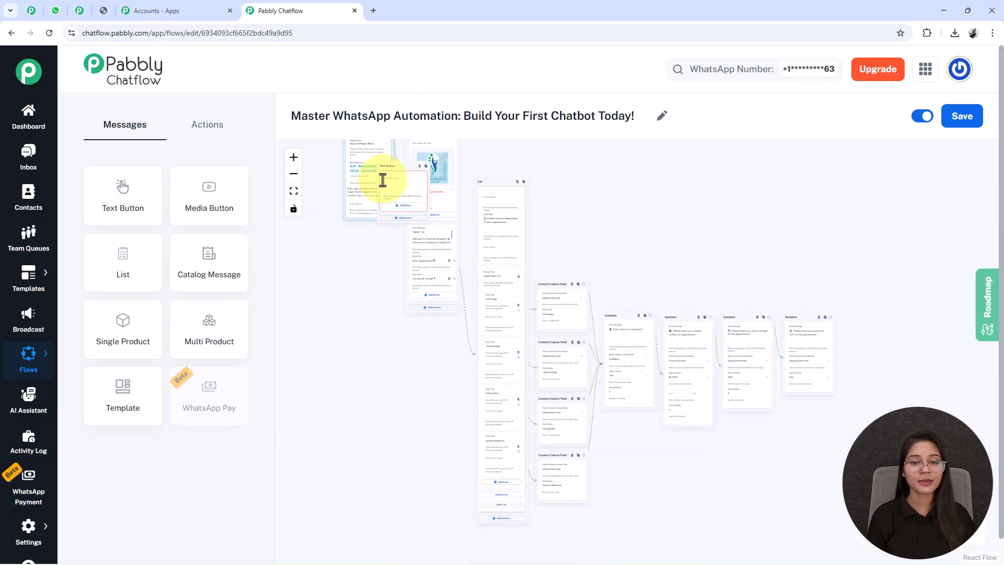
left_click_drag(391, 167, 852, 322)
- Enter the "✅ Appointment Request Received" message with the $FullName, $AppointmentDate and $AppointmentTime placeholders in the new Text Button node
scroll(499, 179, "up", 5)
left_click_drag(754, 256, 771, 257)
left_click_drag(504, 226, 508, 247)
left_click_drag(493, 177, 513, 135)
left_click(575, 265)
key("ctrl+v")
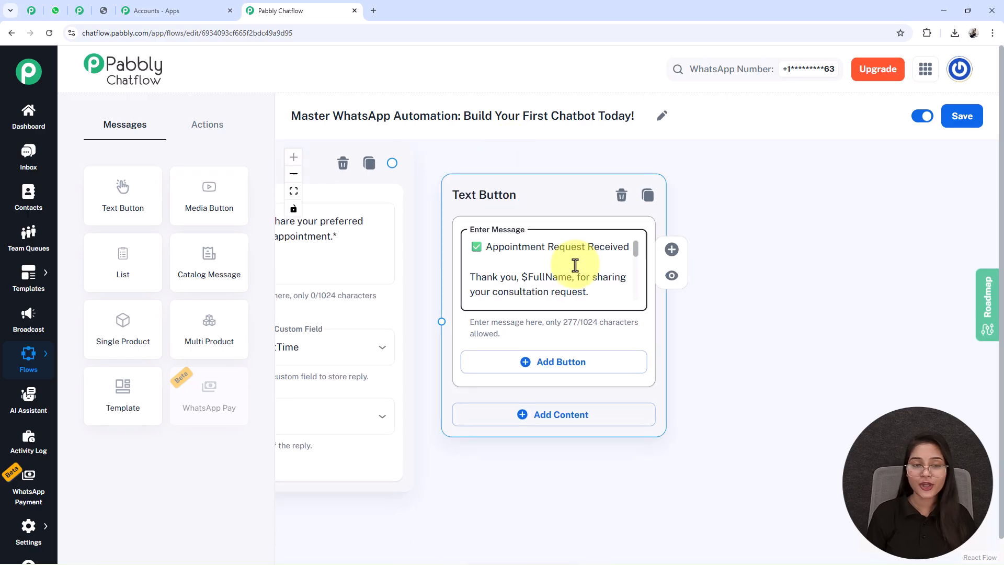
- Read through the confirmation message and examine its $FullName, $AppointmentDate and $AppointmentTime placeholders
scroll(575, 265, "down", 4)
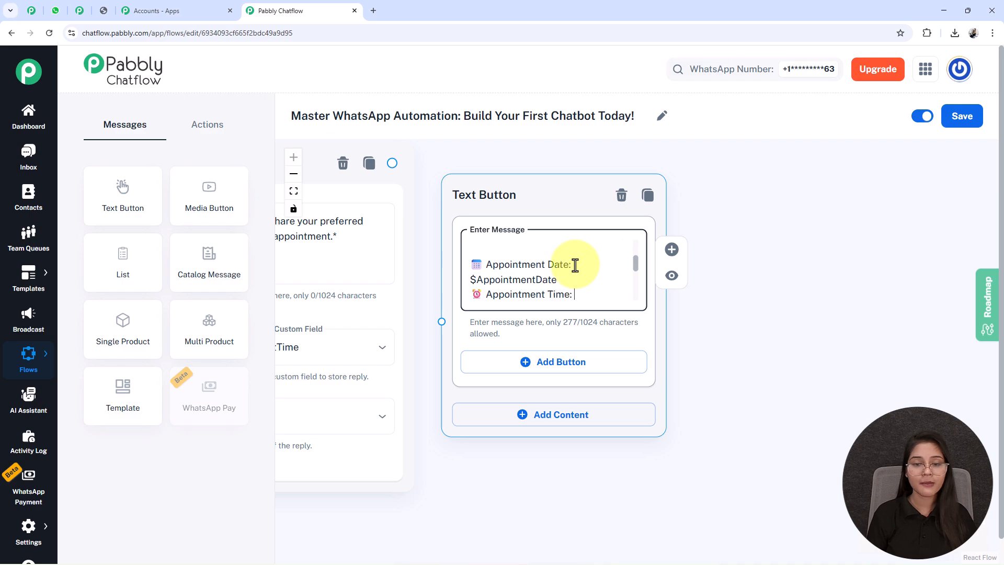
scroll(575, 266, "down", 2)
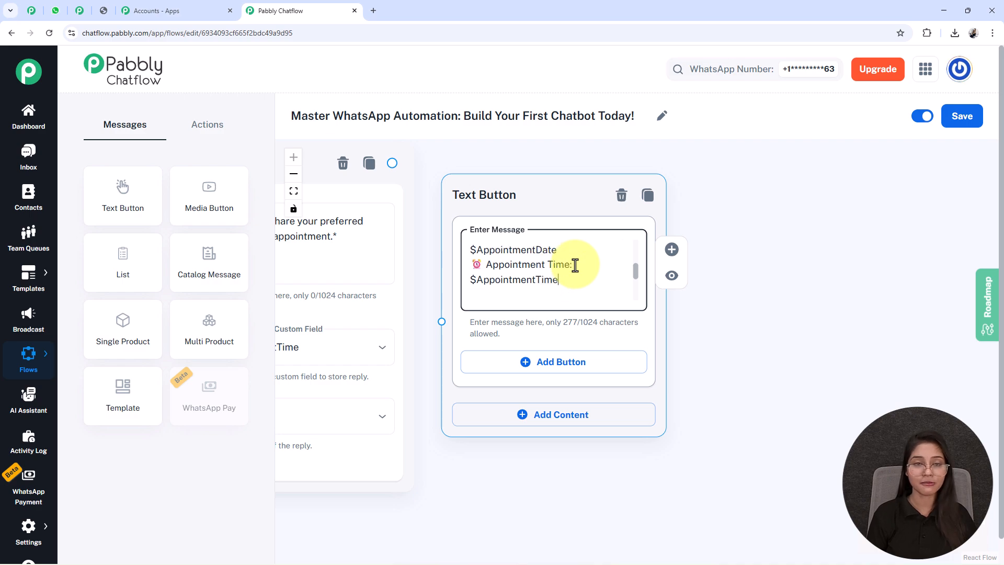
scroll(575, 266, "up", 3)
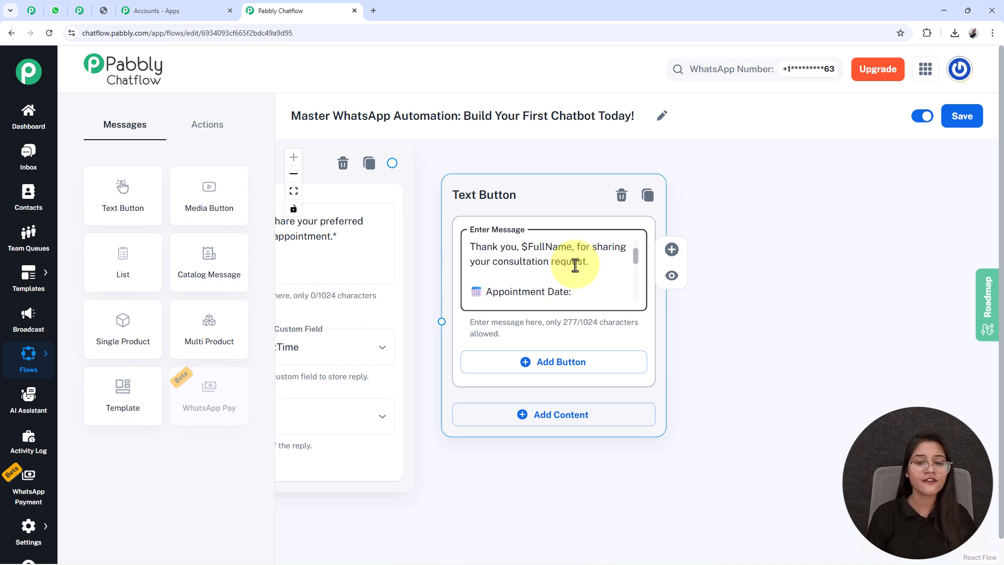
double_click(538, 252)
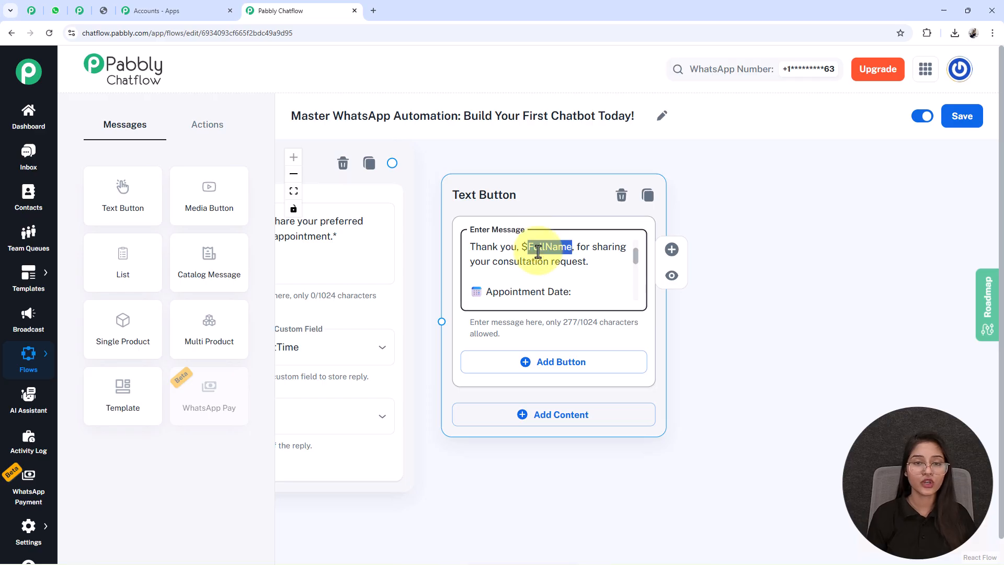
- Compare the message placeholders with the contact custom fields selected in the Question nodes, such as FullName and AppointmentDate
scroll(538, 251, "down", 5)
left_click_drag(369, 421, 867, 421)
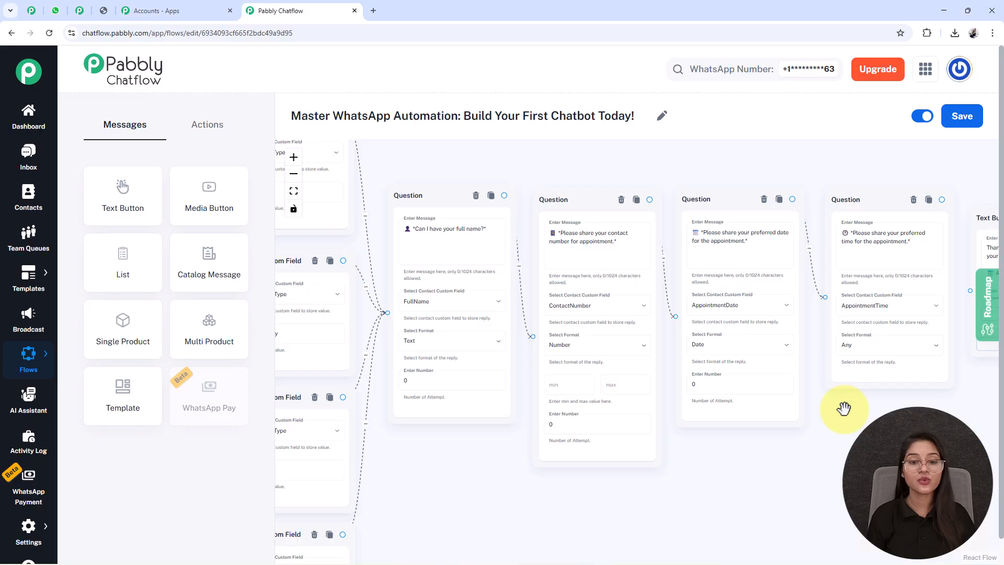
scroll(390, 314, "up", 3)
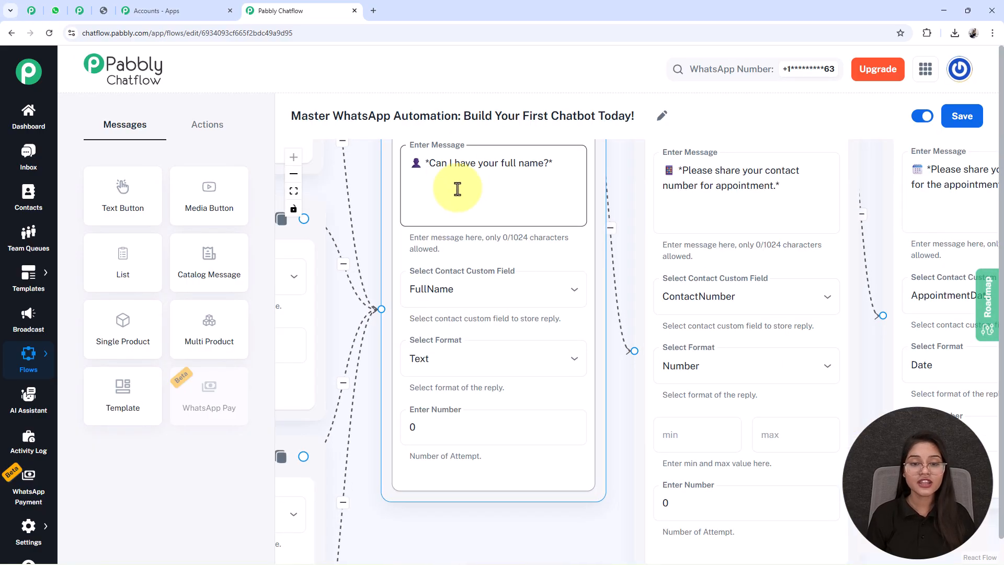
left_click_drag(363, 250, 368, 300)
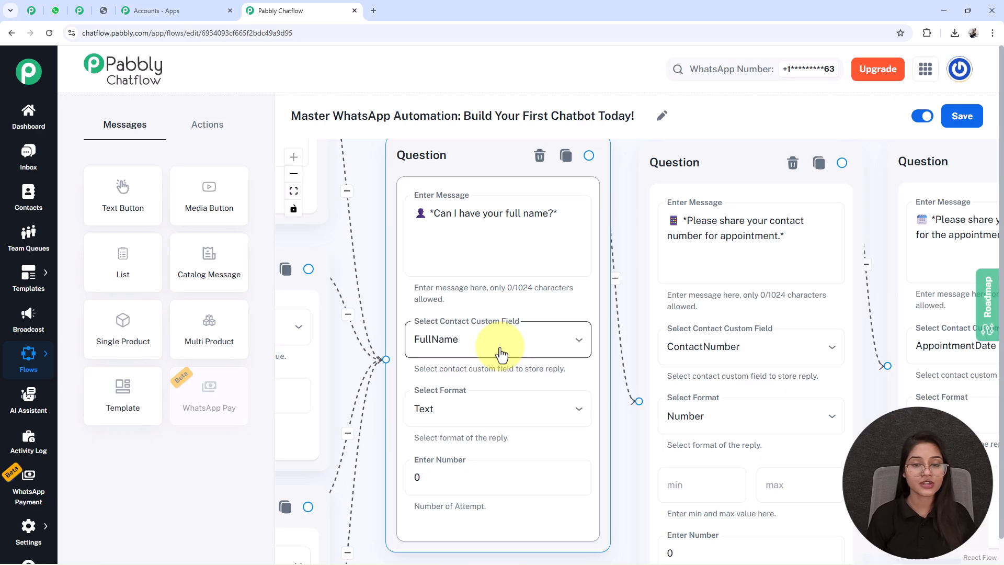
scroll(500, 355, "down", 6)
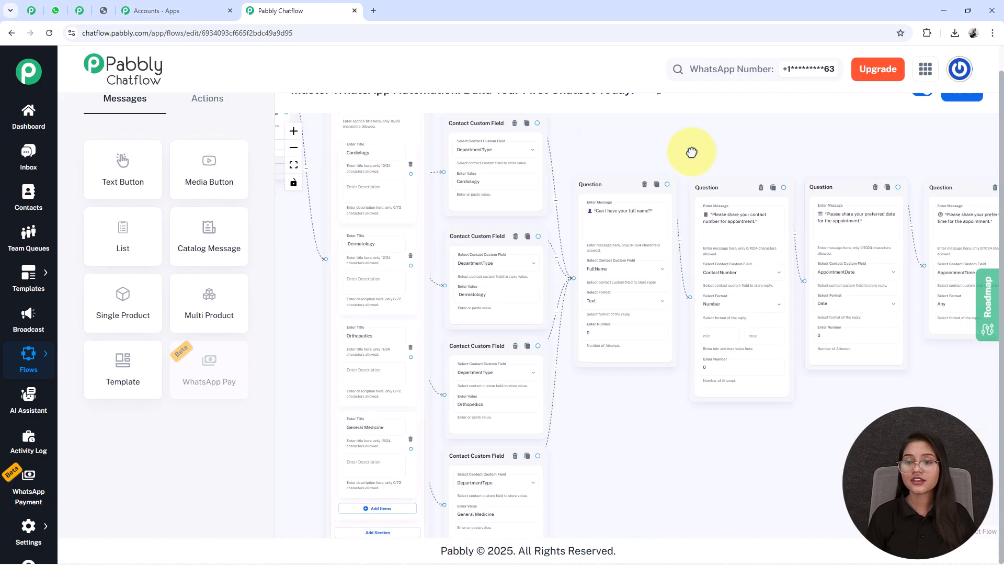
left_click_drag(768, 155, 355, 139)
scroll(771, 231, "up", 6)
scroll(629, 213, "down", 6)
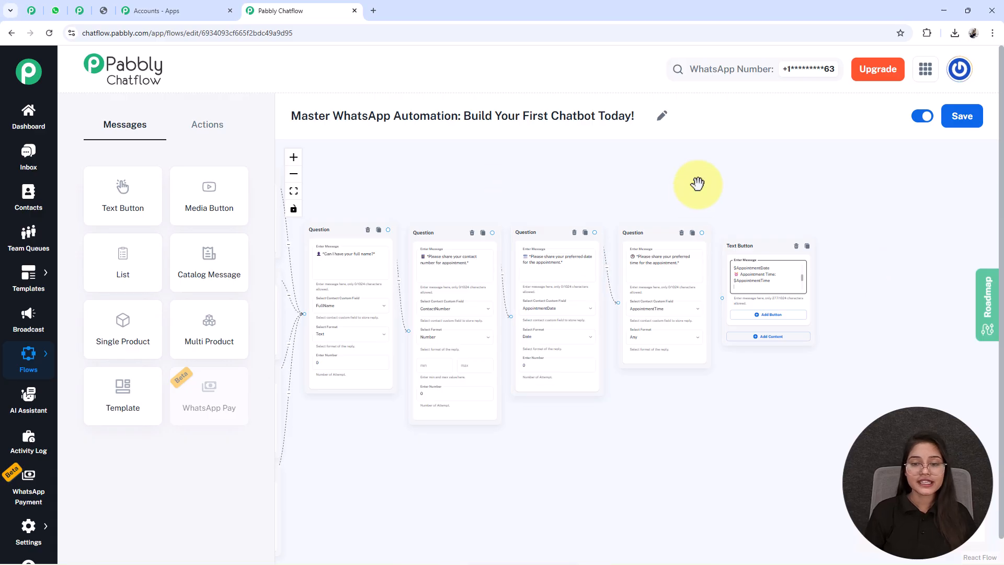
scroll(437, 235, "up", 5)
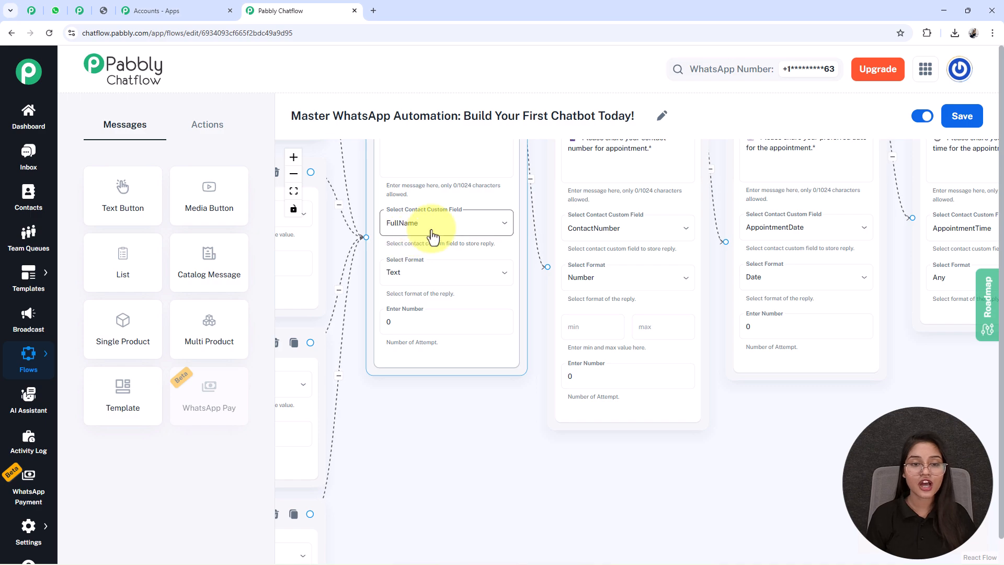
left_click(797, 400)
left_click_drag(797, 400, 460, 382)
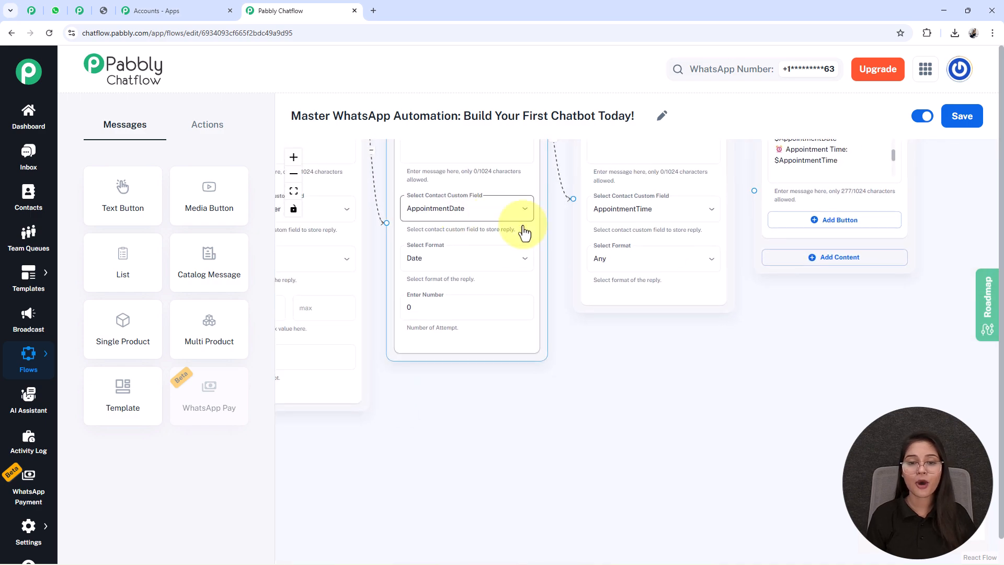
- Connect the preferred time Question node to the confirmation Text Button node
scroll(730, 275, "down", 3)
left_click_drag(785, 373, 697, 427)
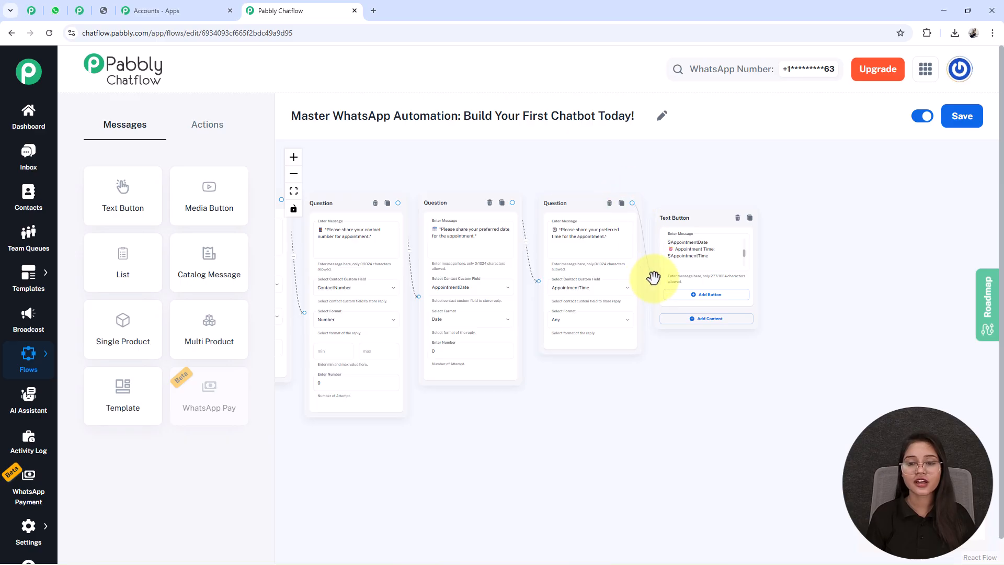
- Link the welcome message's "Location & Timings" button to a new Text Button node placed beside the List node
left_click_drag(496, 427, 526, 317)
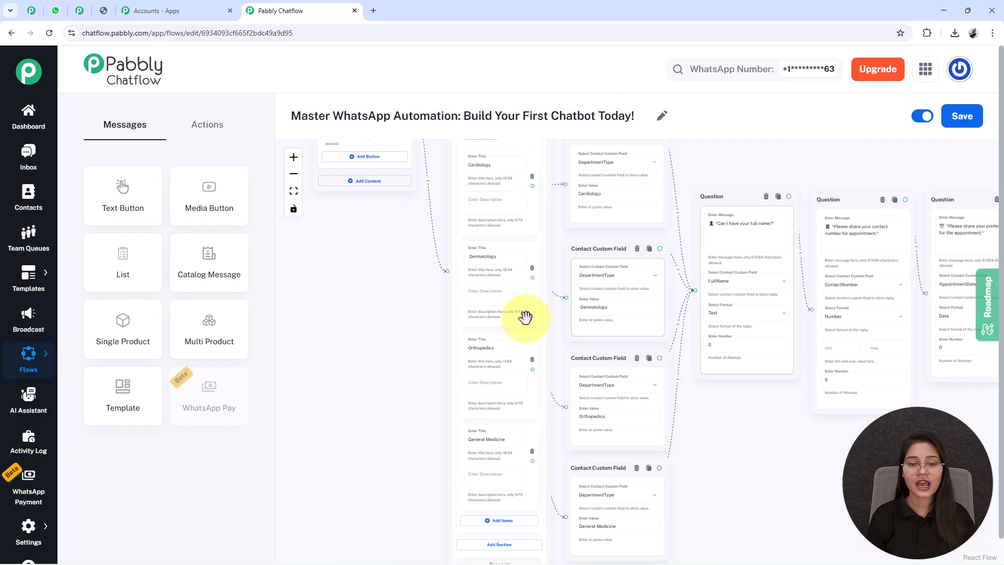
scroll(426, 353, "down", 3)
scroll(413, 258, "up", 8)
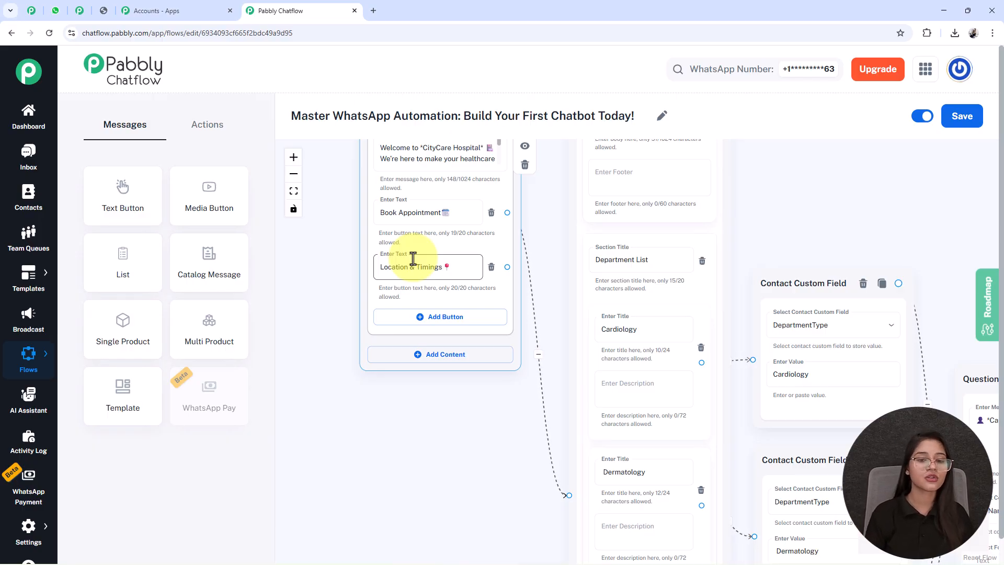
left_click_drag(469, 253, 482, 296)
scroll(517, 306, "up", 3)
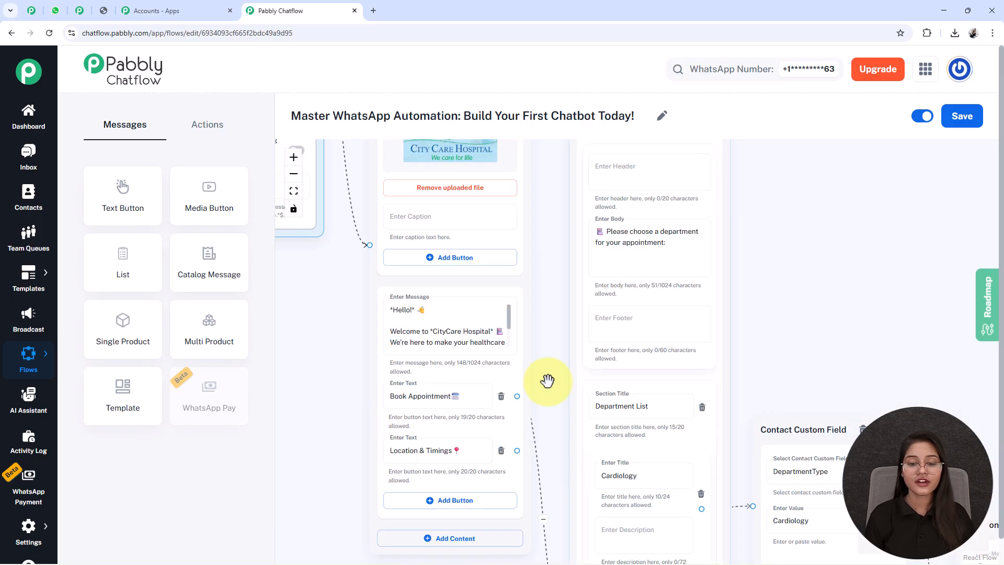
left_click_drag(515, 451, 827, 219)
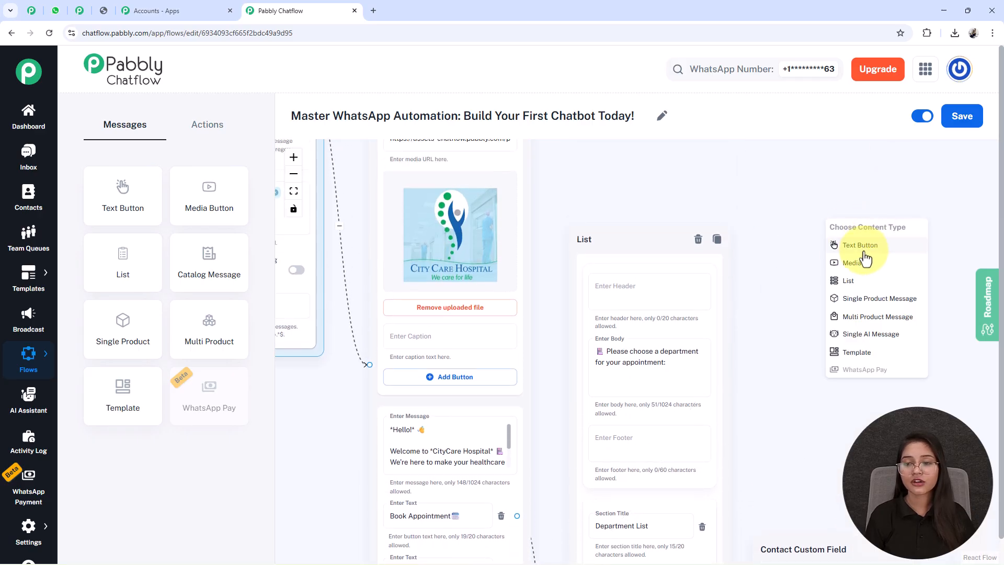
left_click(857, 251)
- Enter the hospital's message with the Monday - Saturday and Sunday working hours in the Text Button node linked to "Location & Timings"
scroll(716, 178, "down", 4)
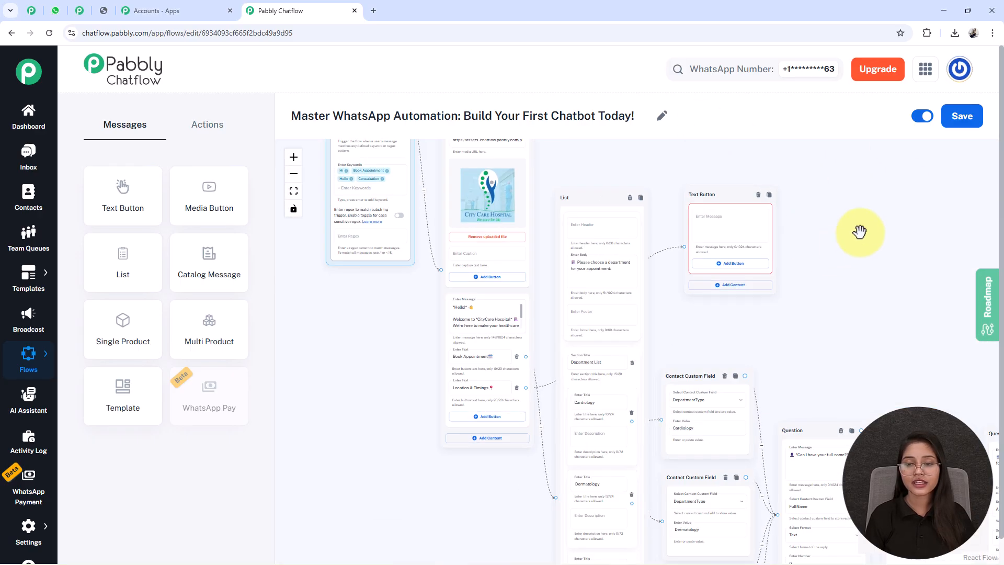
left_click_drag(860, 230, 771, 272)
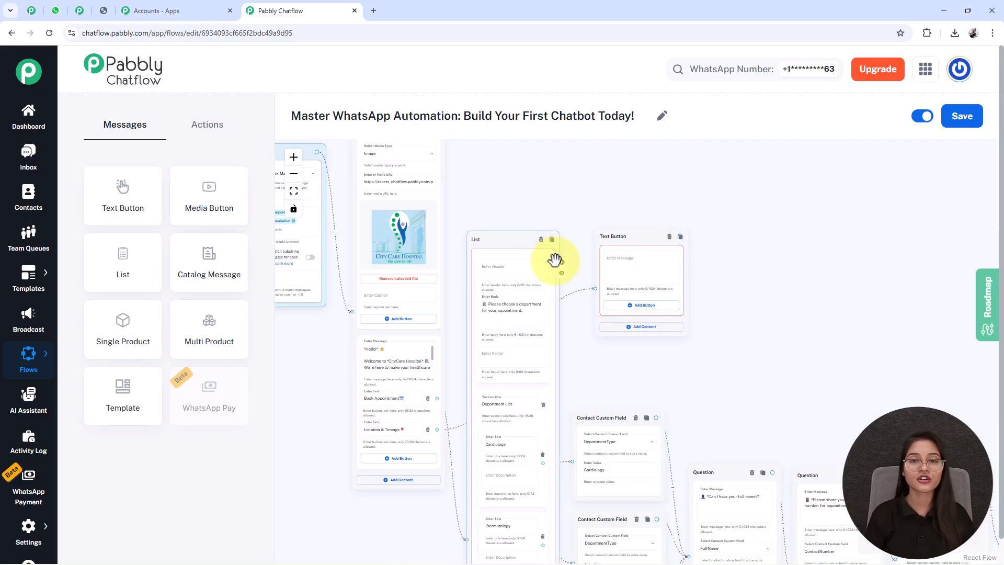
left_click(664, 270)
key("ctrl+v")
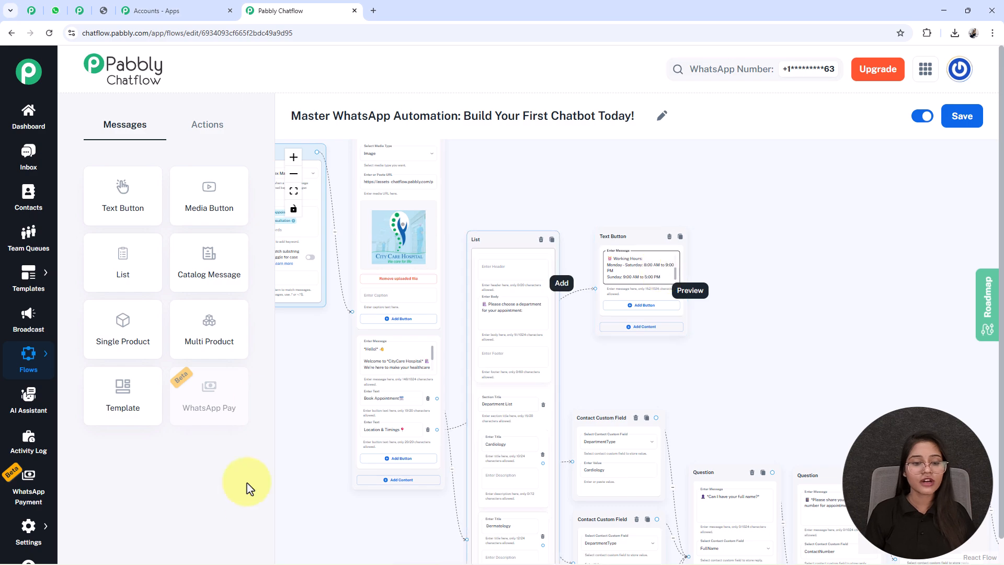
scroll(307, 309, "down", 1)
- Fit the whole flow on the canvas, reposition the Media Button and Trigger nodes in line with the List node, and save the flow
left_click(294, 191)
left_click_drag(664, 296, 656, 267)
left_click_drag(399, 222, 399, 253)
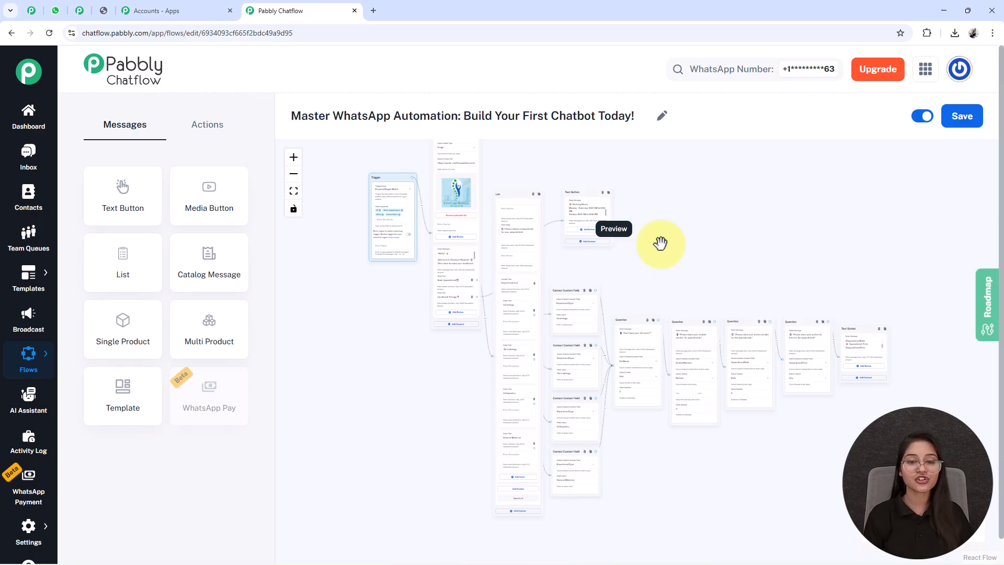
left_click_drag(471, 230, 459, 288)
left_click_drag(398, 184, 389, 234)
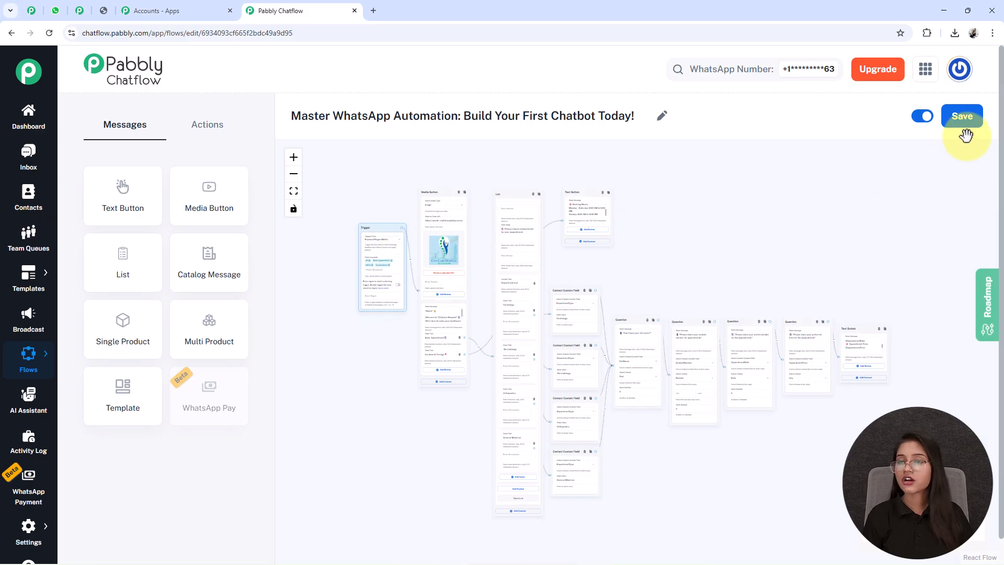
left_click(969, 125)
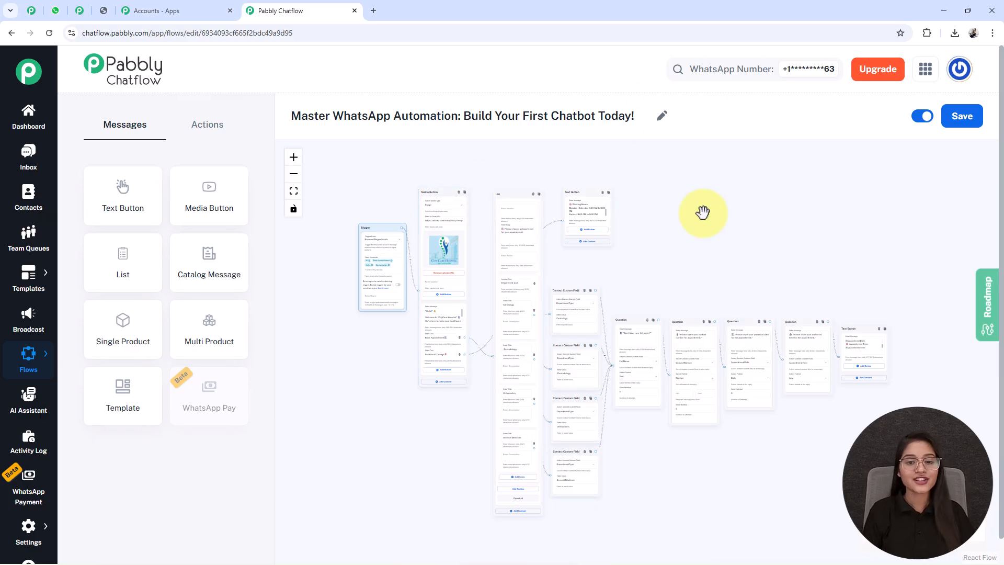
- Switch to the browser tab with the Pabbly exclusive offer image
left_click(104, 11)
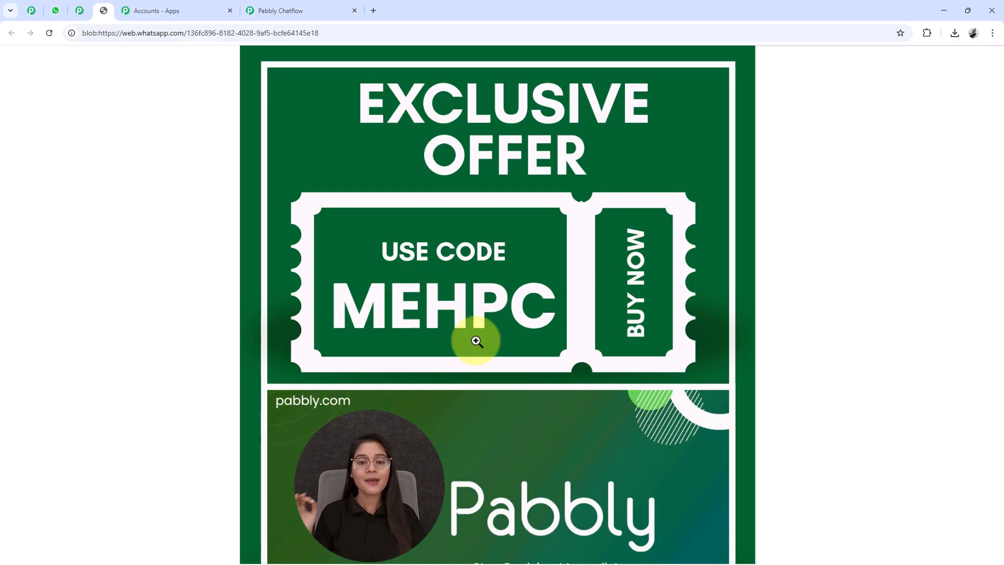